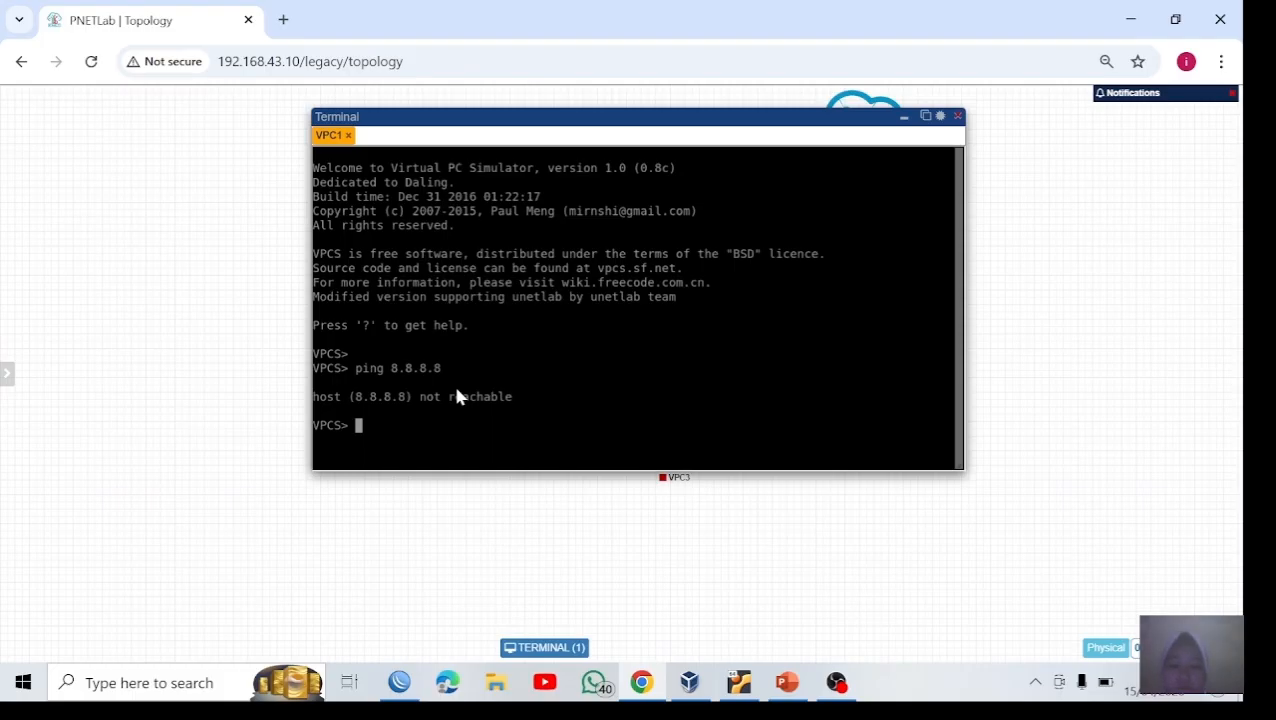
Step: Assign VPC1 the address 192.168.88.31/24 with gateway 192.168.88.1/24, and set its DNS server to 8.8.8.8
{"action": "type", "text": "ip 192.168.88."}
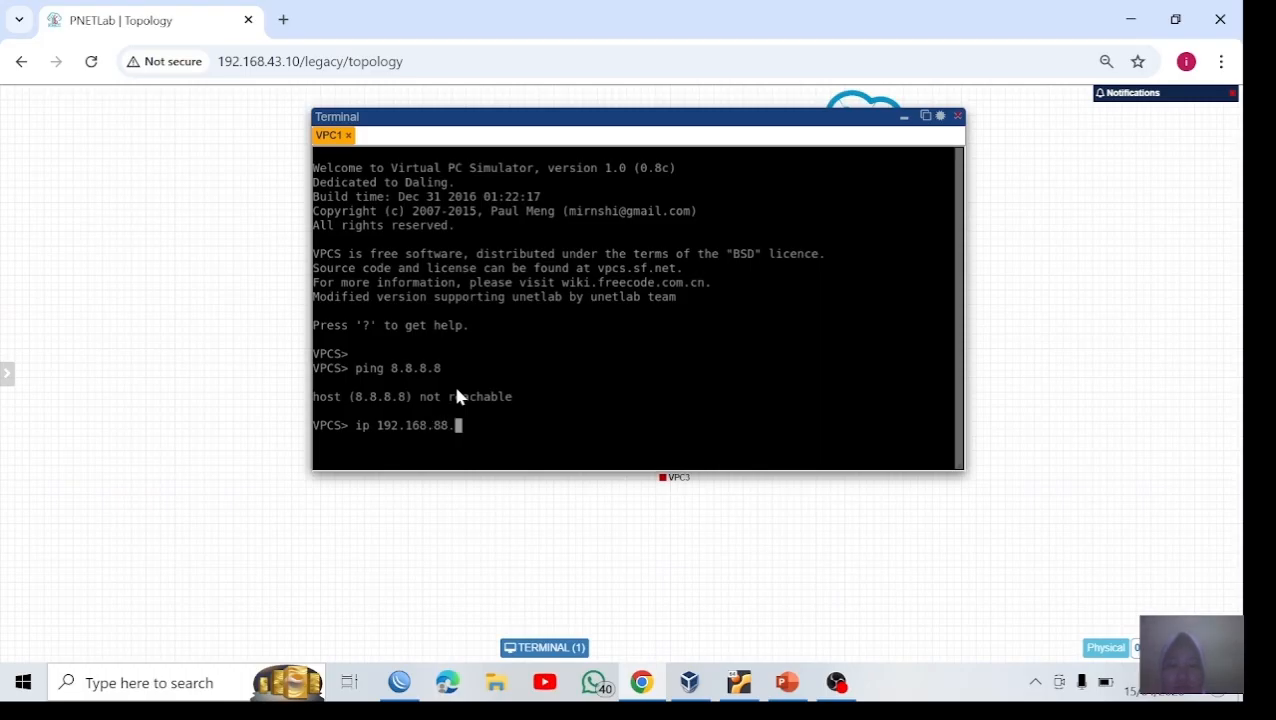
{"action": "type", "text": "31/24 192.168.88.1/2"}
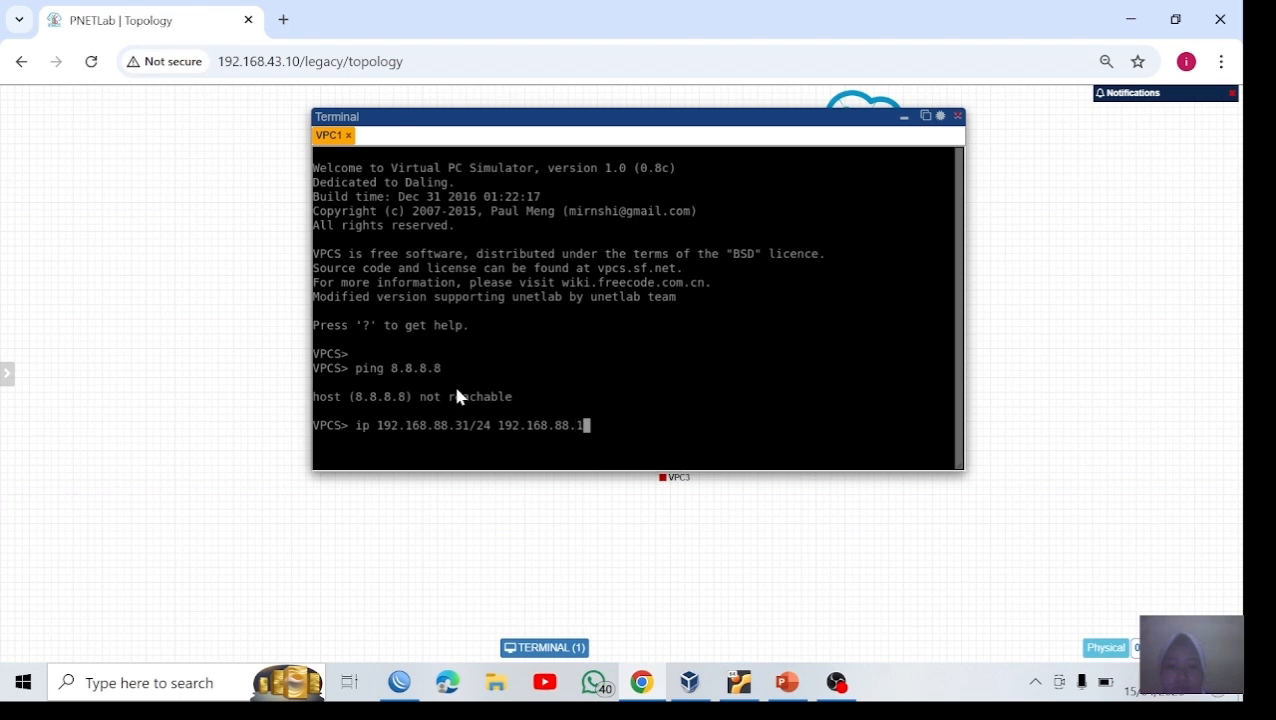
{"action": "type", "text": "4"}
{"action": "key", "text": "Return"}
{"action": "type", "text": "ip "}
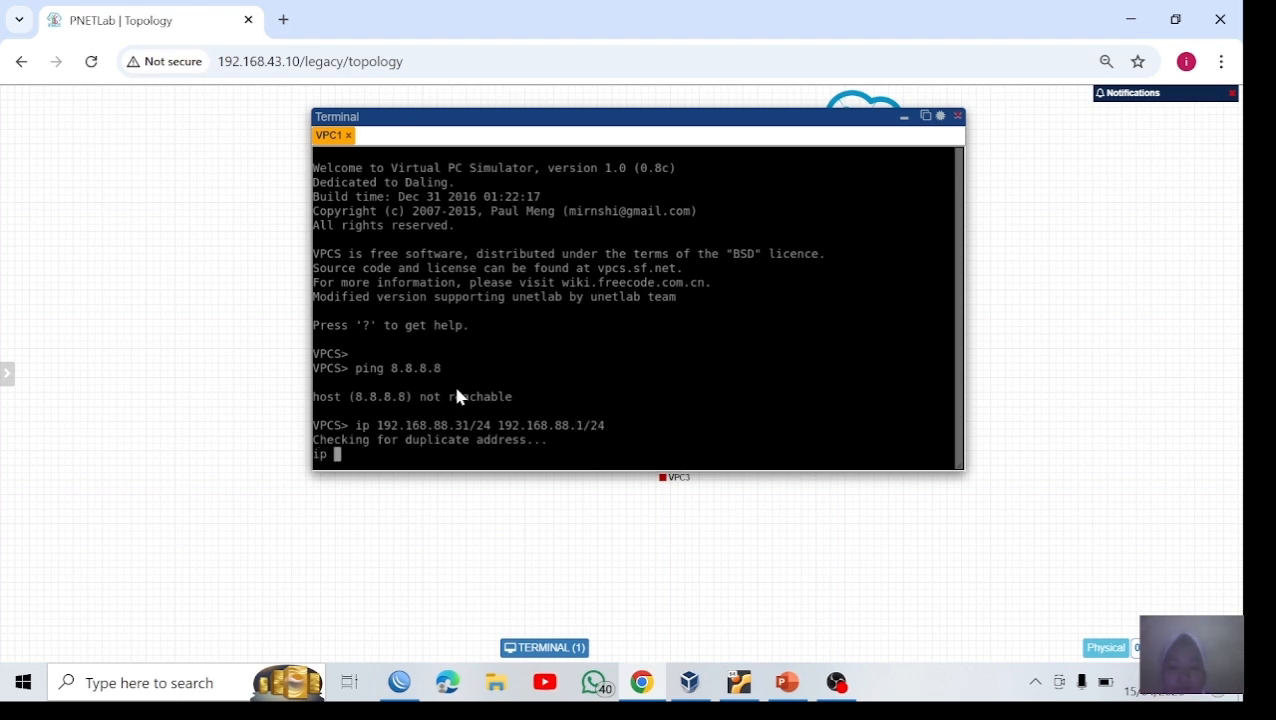
{"action": "type", "text": "dns 8"}
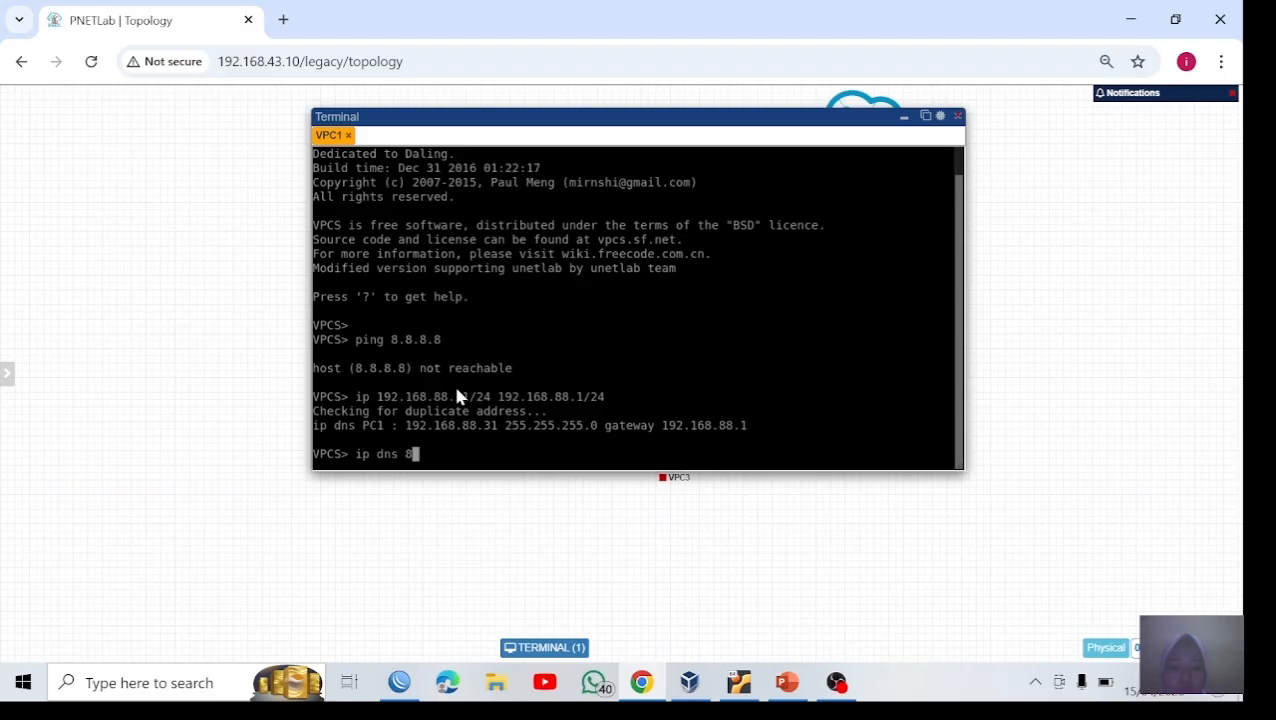
{"action": "type", "text": ".8.8.8"}
{"action": "key", "text": "Return"}
Step: Test VPC1's internet connectivity by pinging 8.8.8.8
{"action": "type", "text": "pi"}
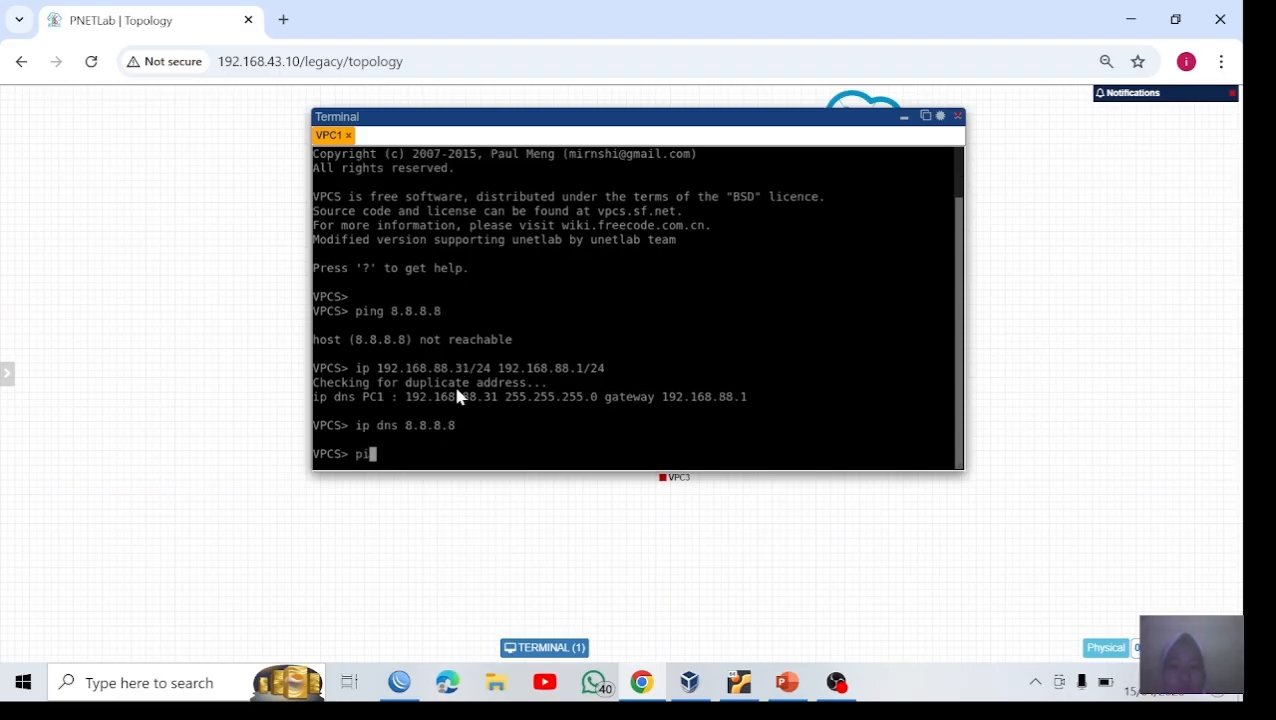
{"action": "type", "text": "ng 8.8.8.8"}
{"action": "key", "text": "Return"}
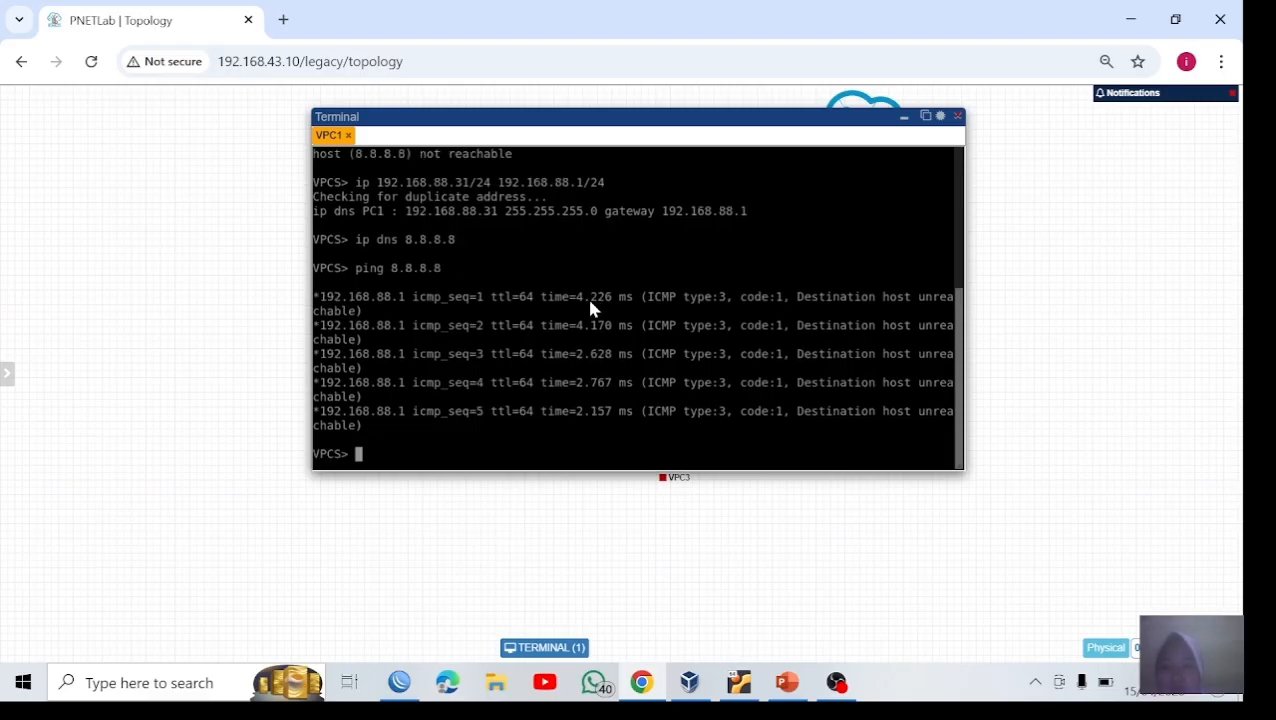
Step: Consult the Firewall-nat slide in PowerPoint, return to the PNETLab topology in Chrome and minimize the VPC1 terminal
{"action": "left_click", "coordinate": [787, 682]}
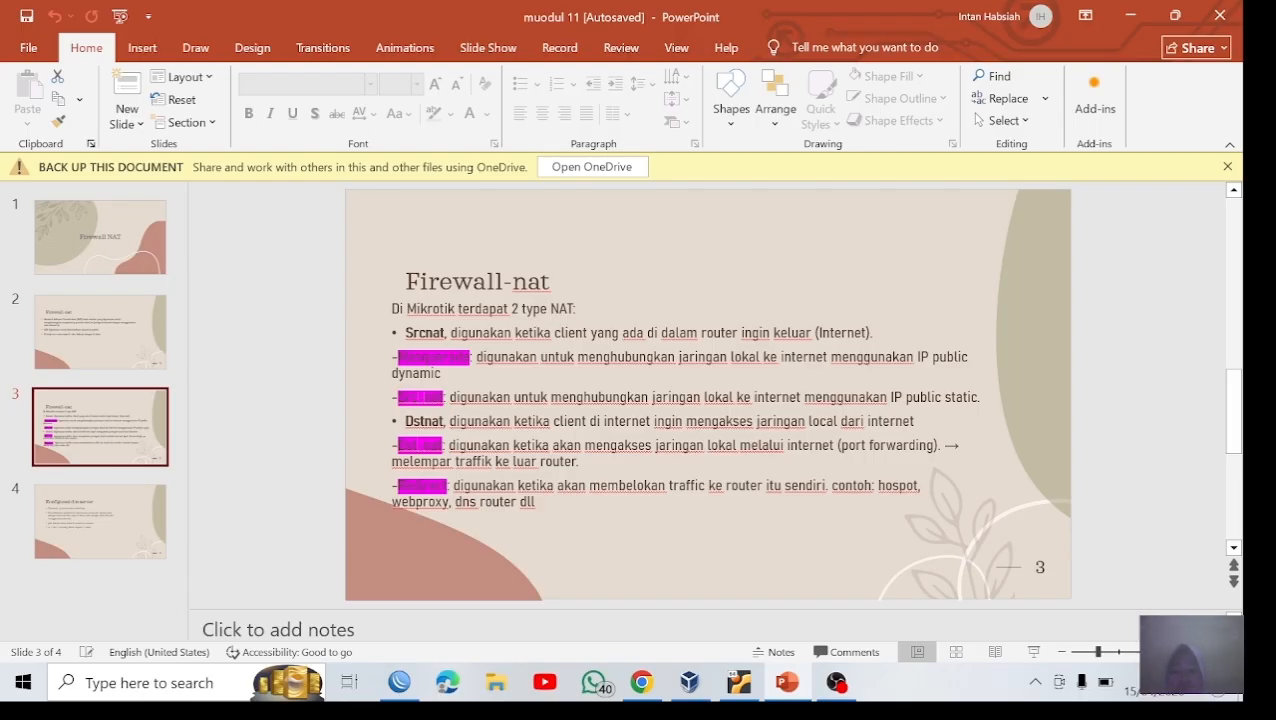
{"action": "left_click", "coordinate": [632, 684]}
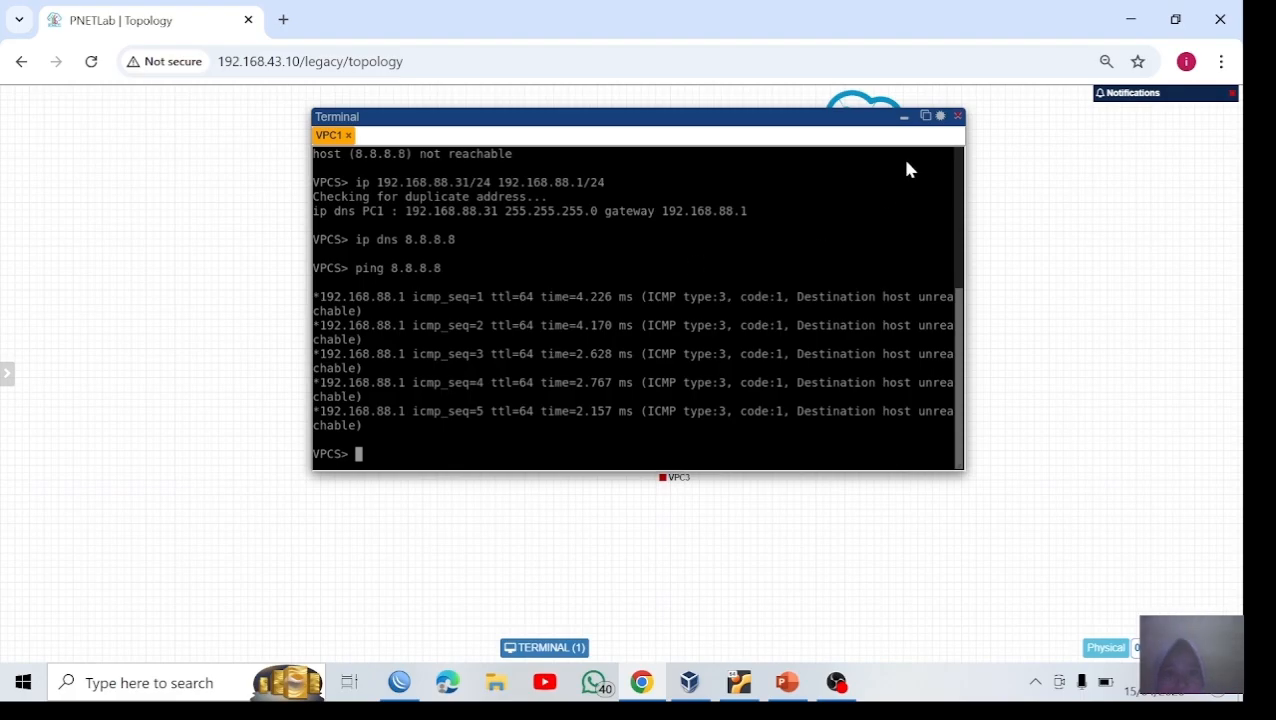
{"action": "left_click", "coordinate": [905, 122]}
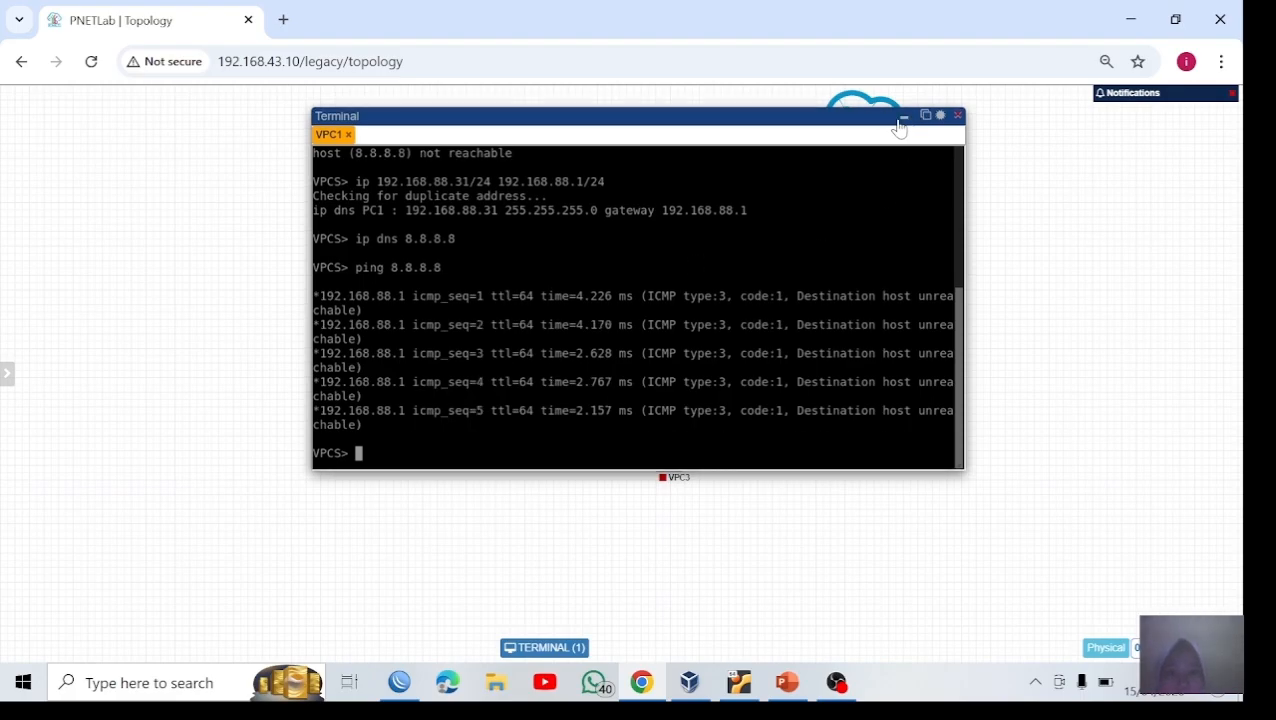
{"action": "left_click", "coordinate": [906, 119]}
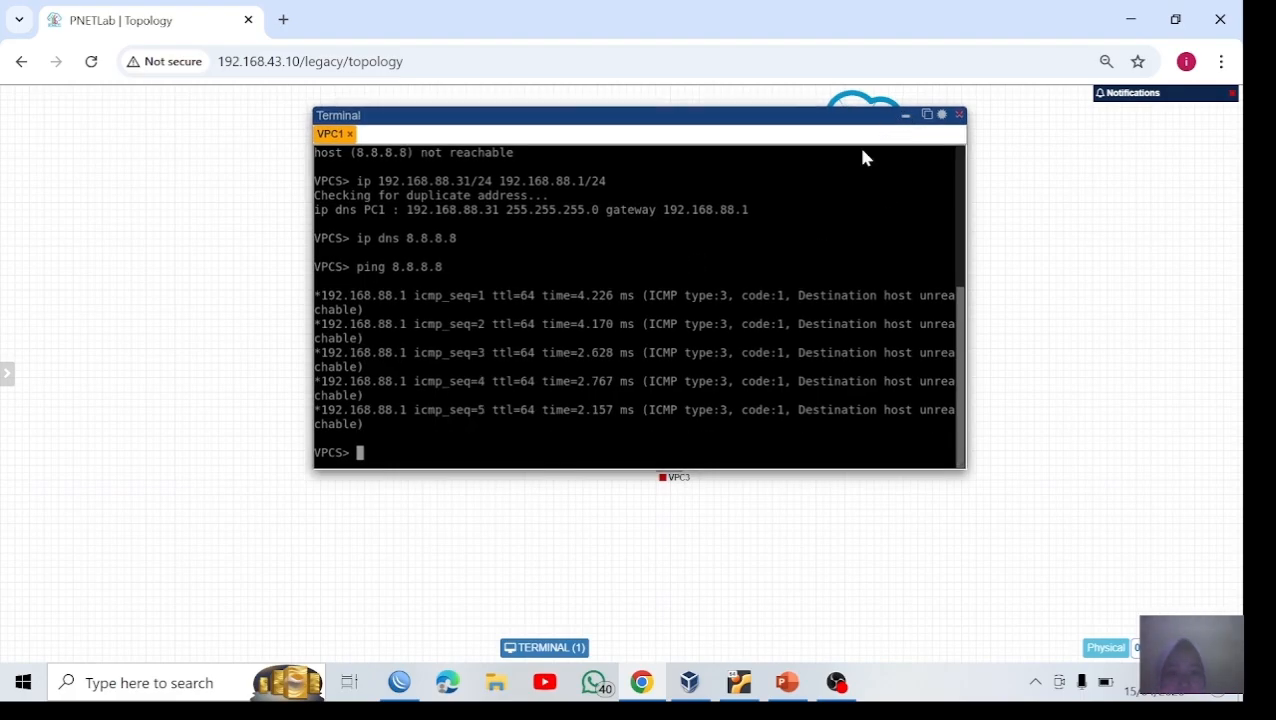
{"action": "left_click", "coordinate": [906, 117]}
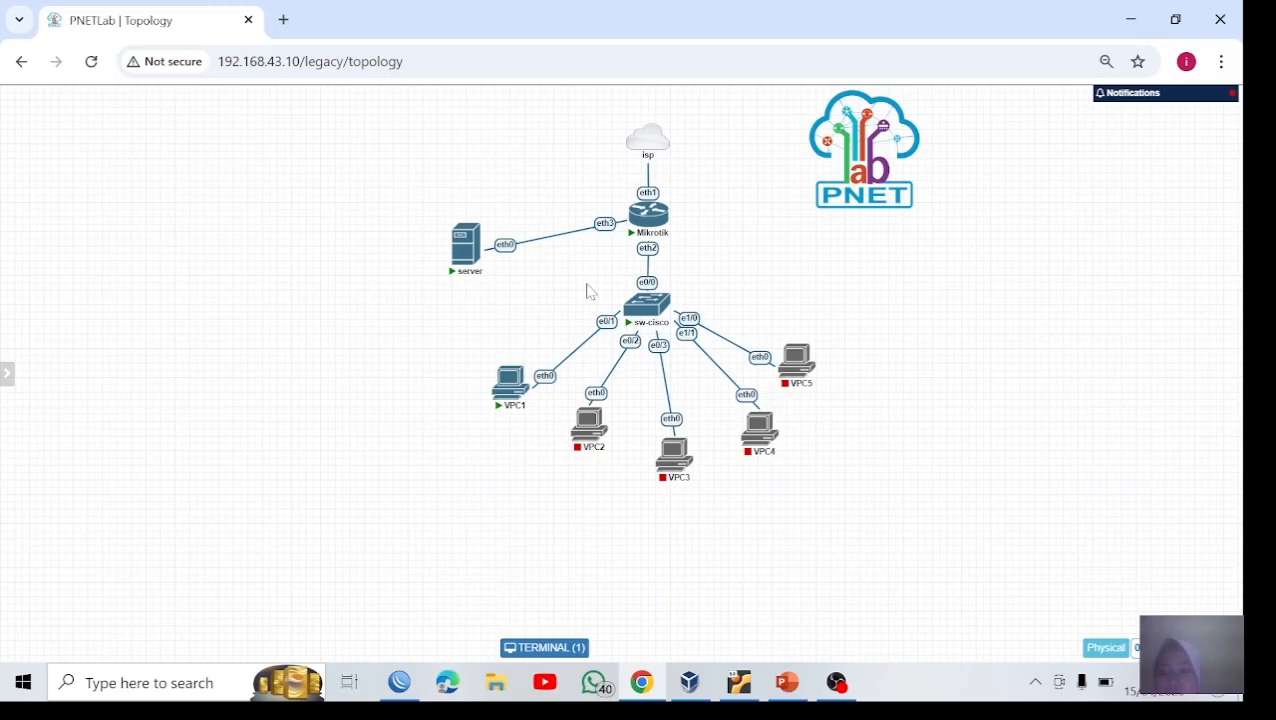
Step: Begin adding a new node to the topology using the Docker.io template and the pnetlab/apache2:latest image
{"action": "right_click", "coordinate": [763, 297]}
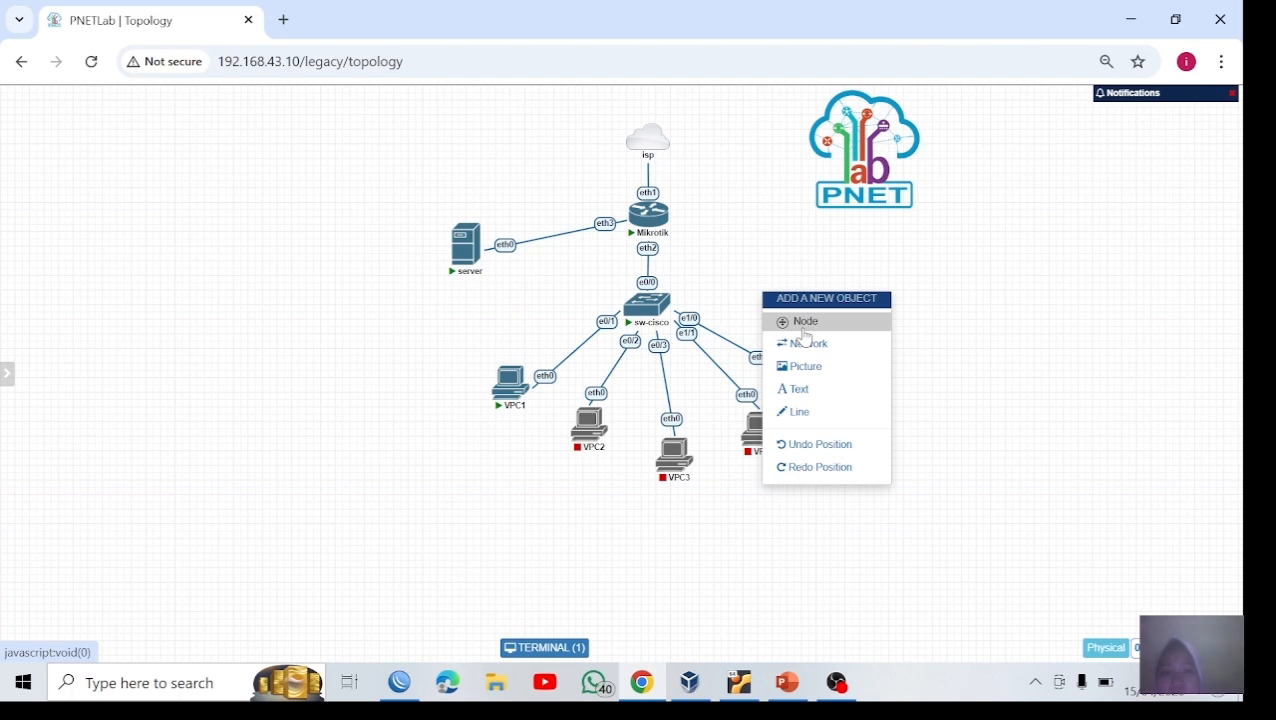
{"action": "left_click", "coordinate": [805, 325]}
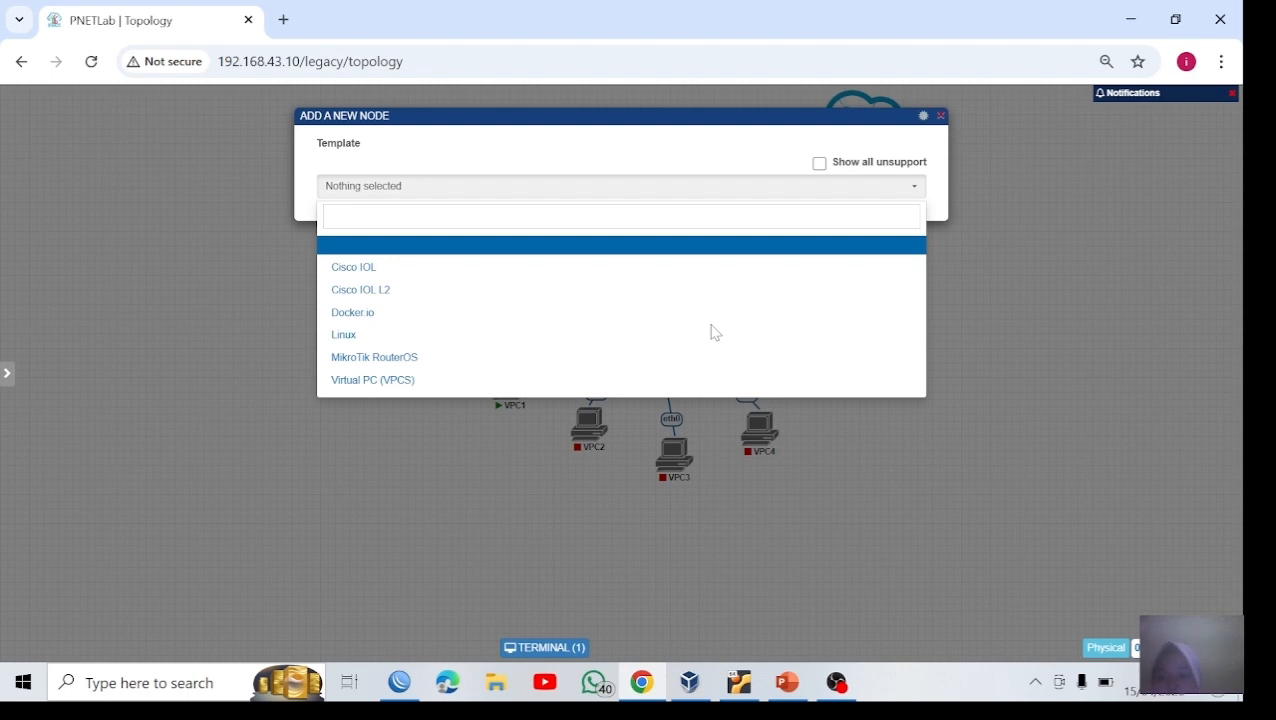
{"action": "left_click", "coordinate": [670, 318]}
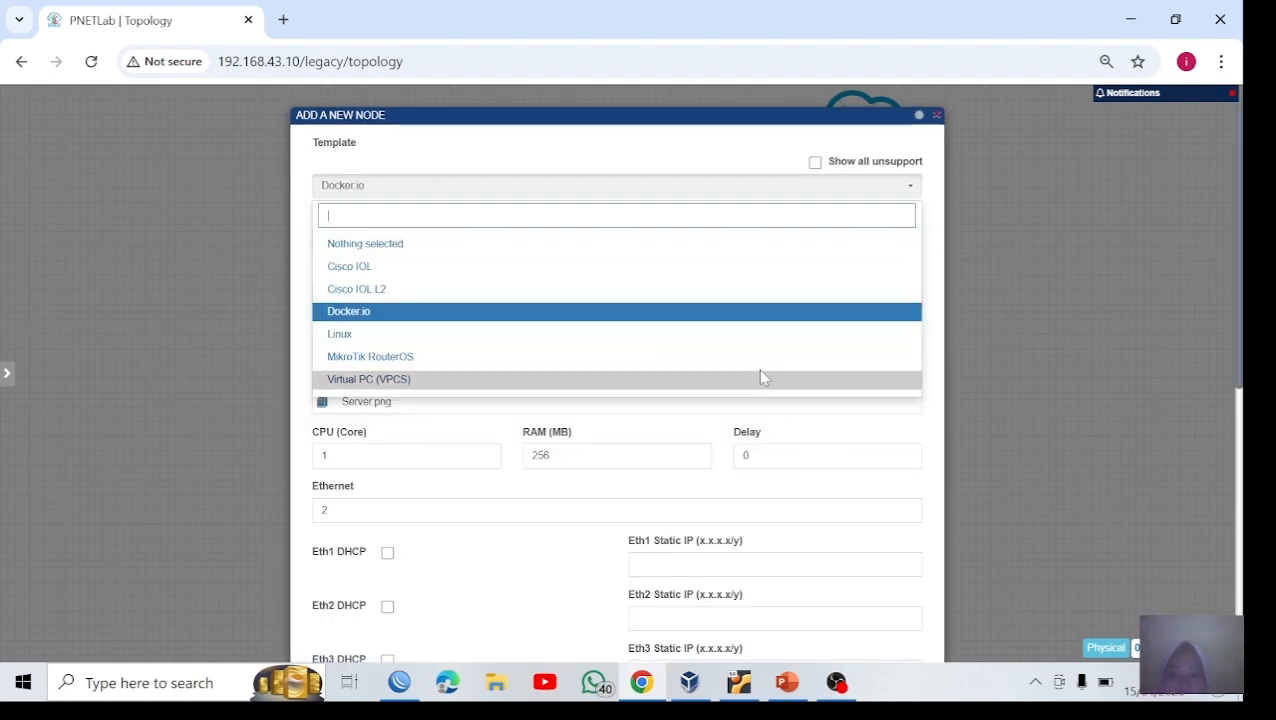
{"action": "left_click", "coordinate": [762, 314]}
{"action": "left_click", "coordinate": [761, 246]}
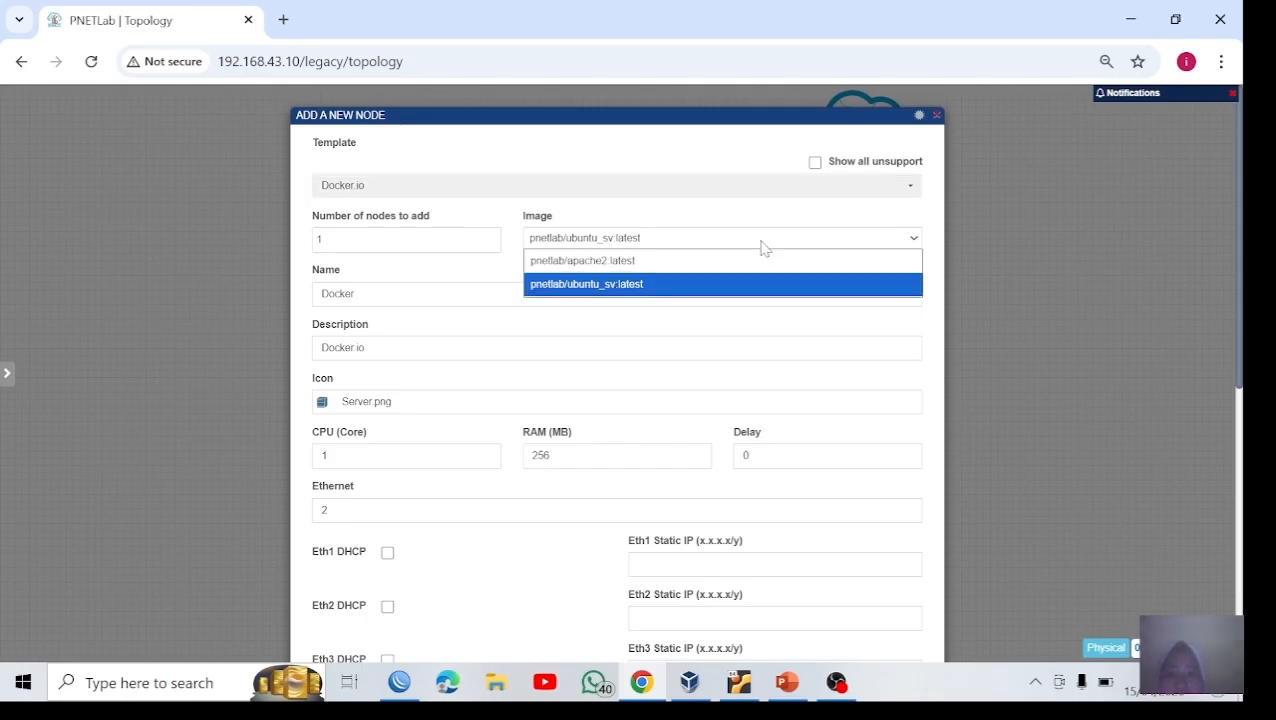
{"action": "left_click", "coordinate": [762, 260]}
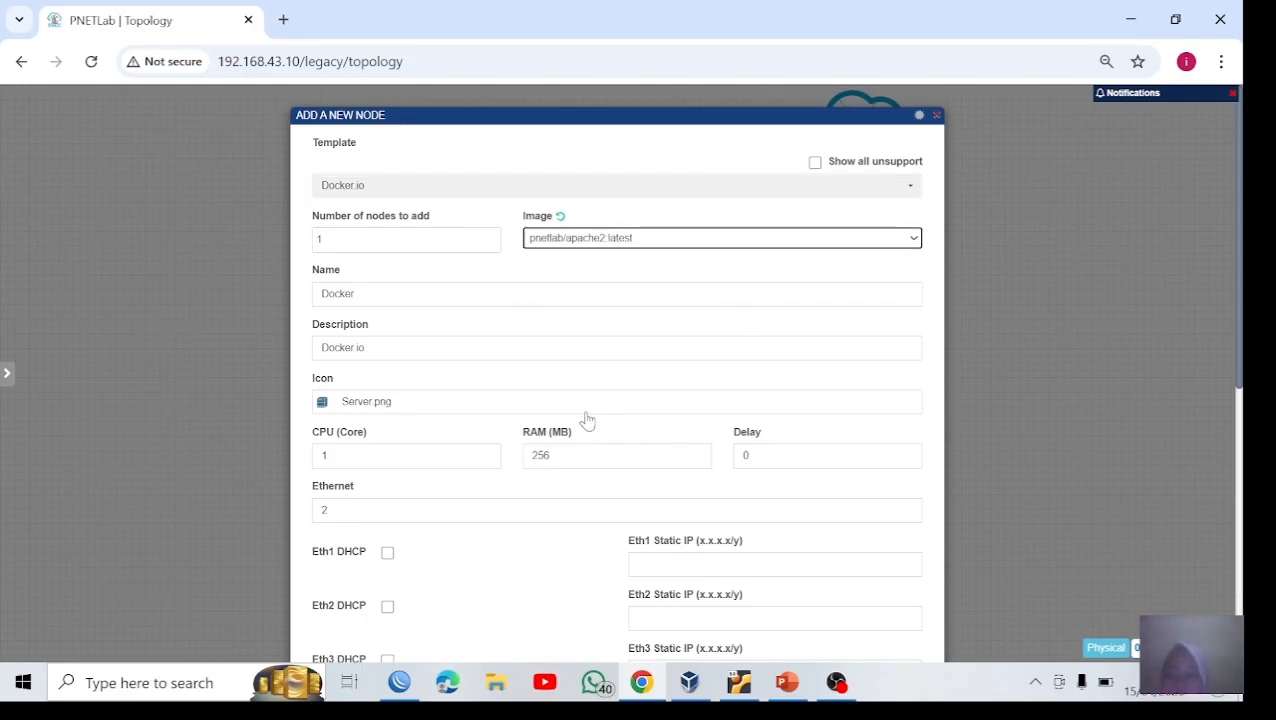
Step: Name the new Docker node Docker-webserver
{"action": "scroll", "coordinate": [628, 392], "scroll_direction": "down", "scroll_amount": 1}
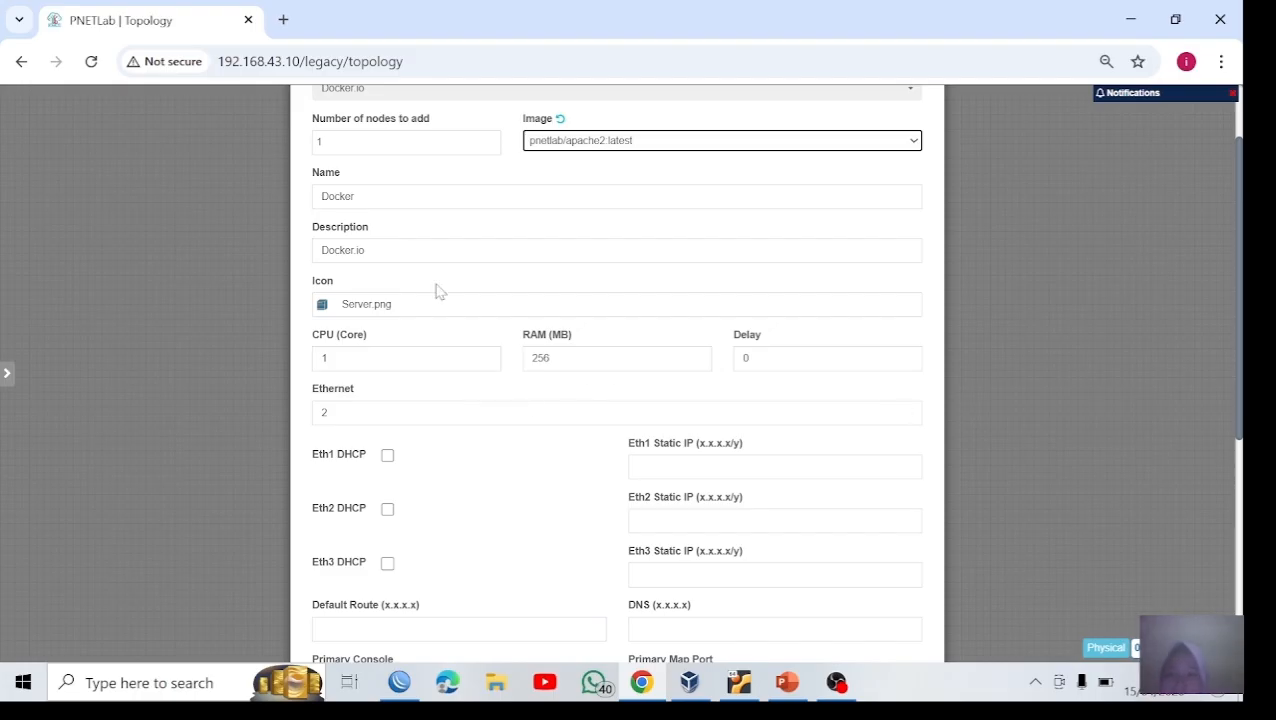
{"action": "left_click", "coordinate": [375, 197]}
{"action": "type", "text": "-"}
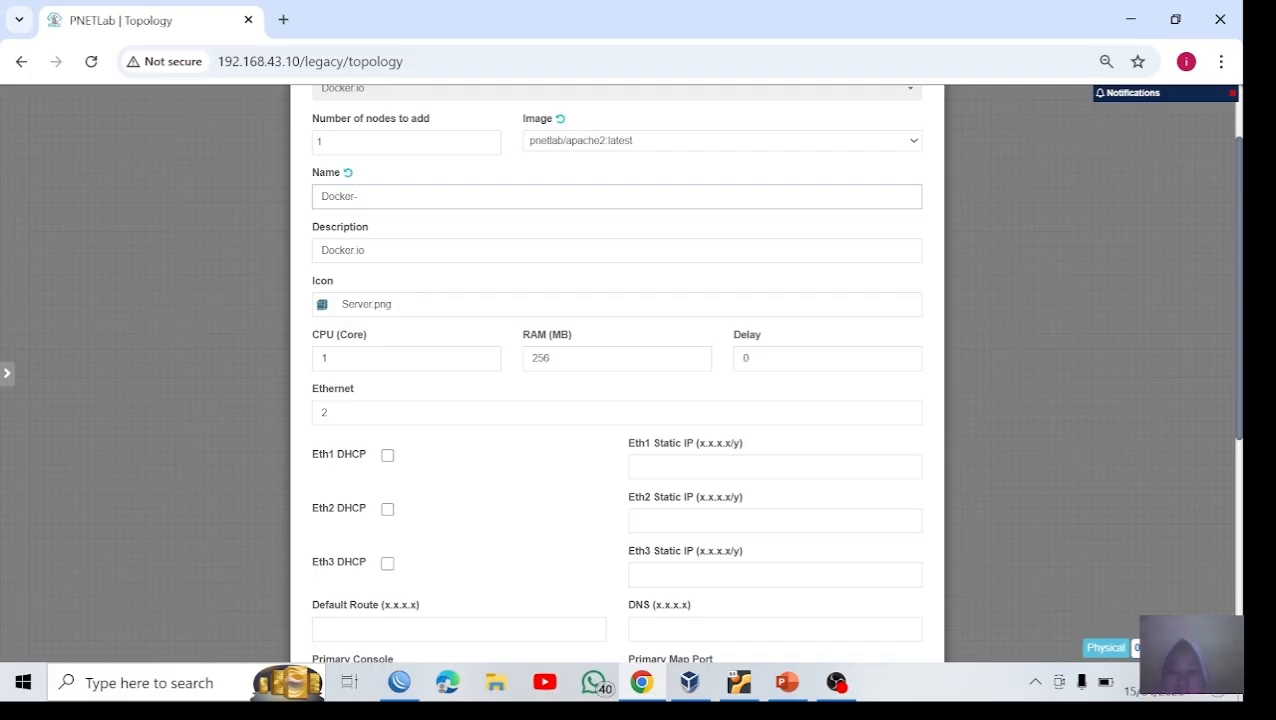
{"action": "type", "text": "webserver"}
Step: Give the new node's Eth1 interface the static IP 192.168.88.41/24
{"action": "scroll", "coordinate": [430, 190], "scroll_direction": "down", "scroll_amount": 2}
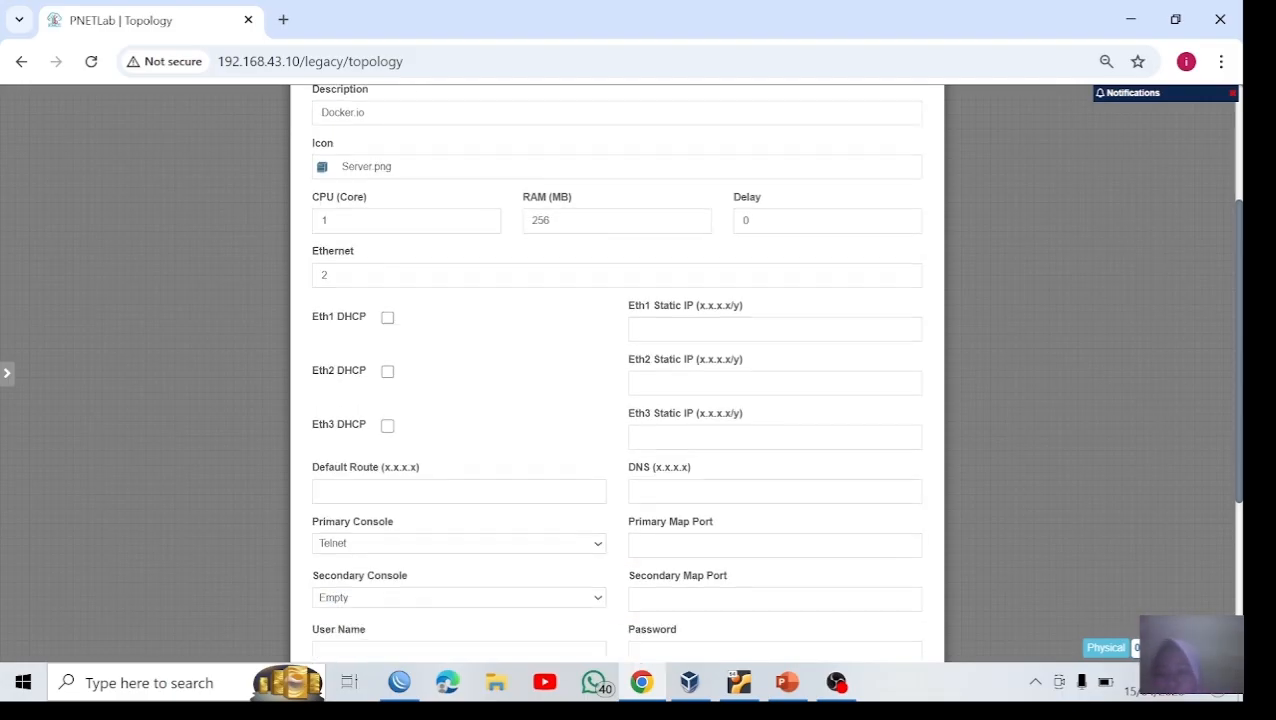
{"action": "scroll", "coordinate": [445, 195], "scroll_direction": "down", "scroll_amount": 1}
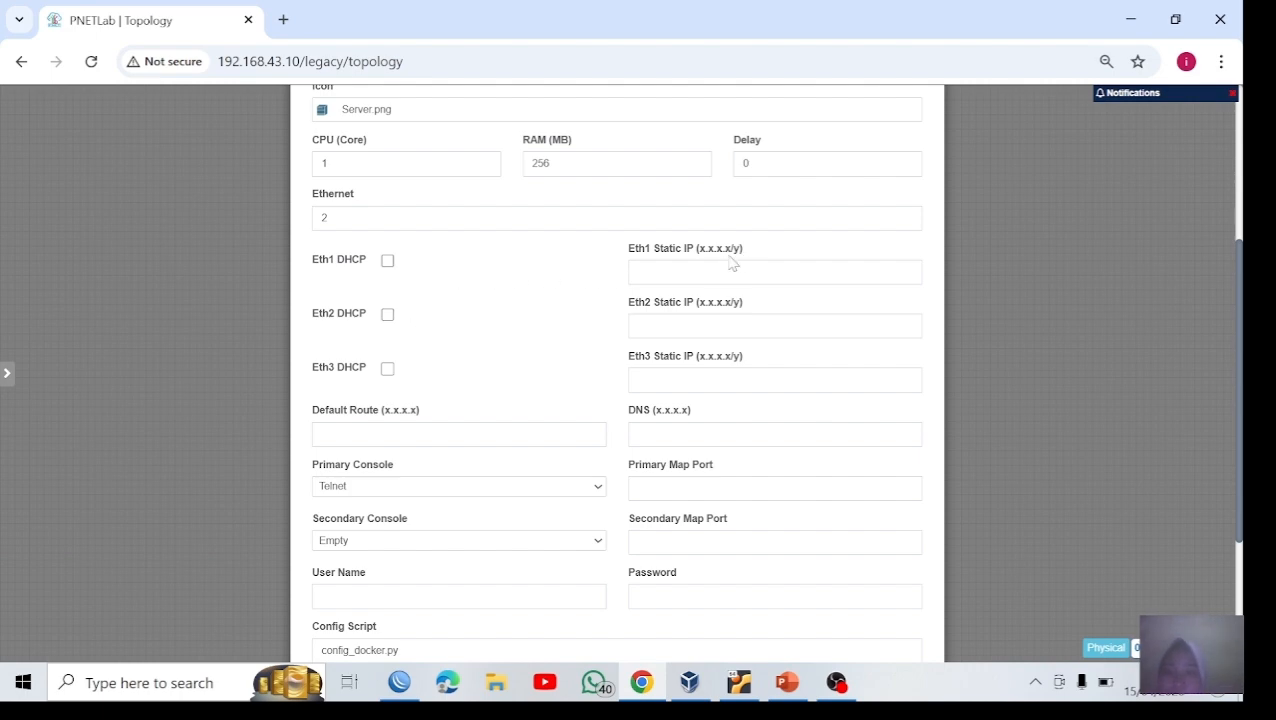
{"action": "left_click", "coordinate": [798, 274]}
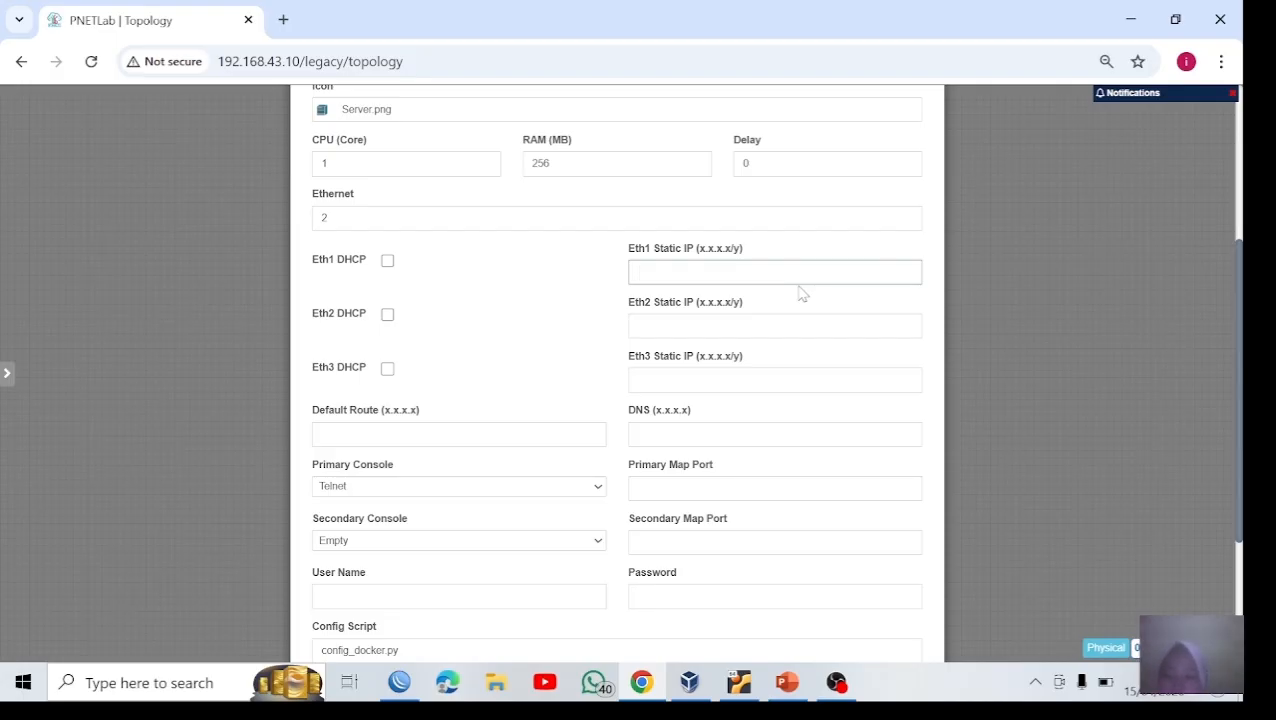
{"action": "type", "text": "192.168."}
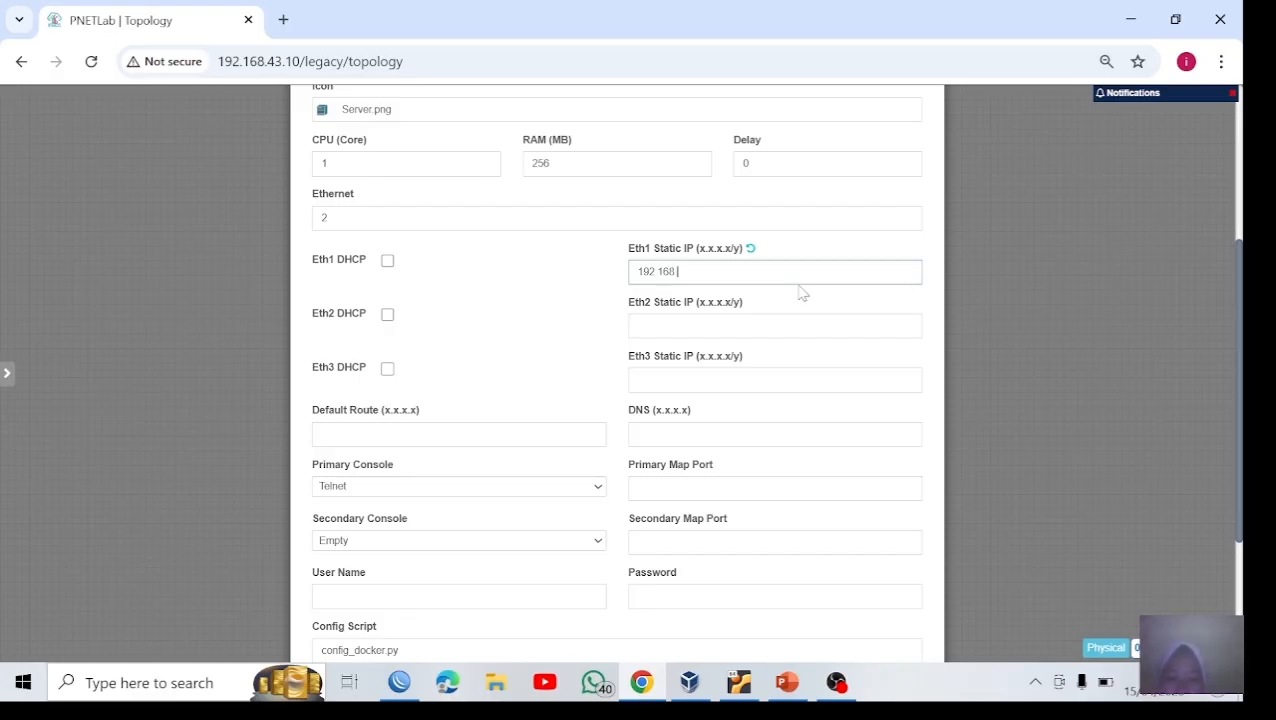
{"action": "type", "text": "88.41/24"}
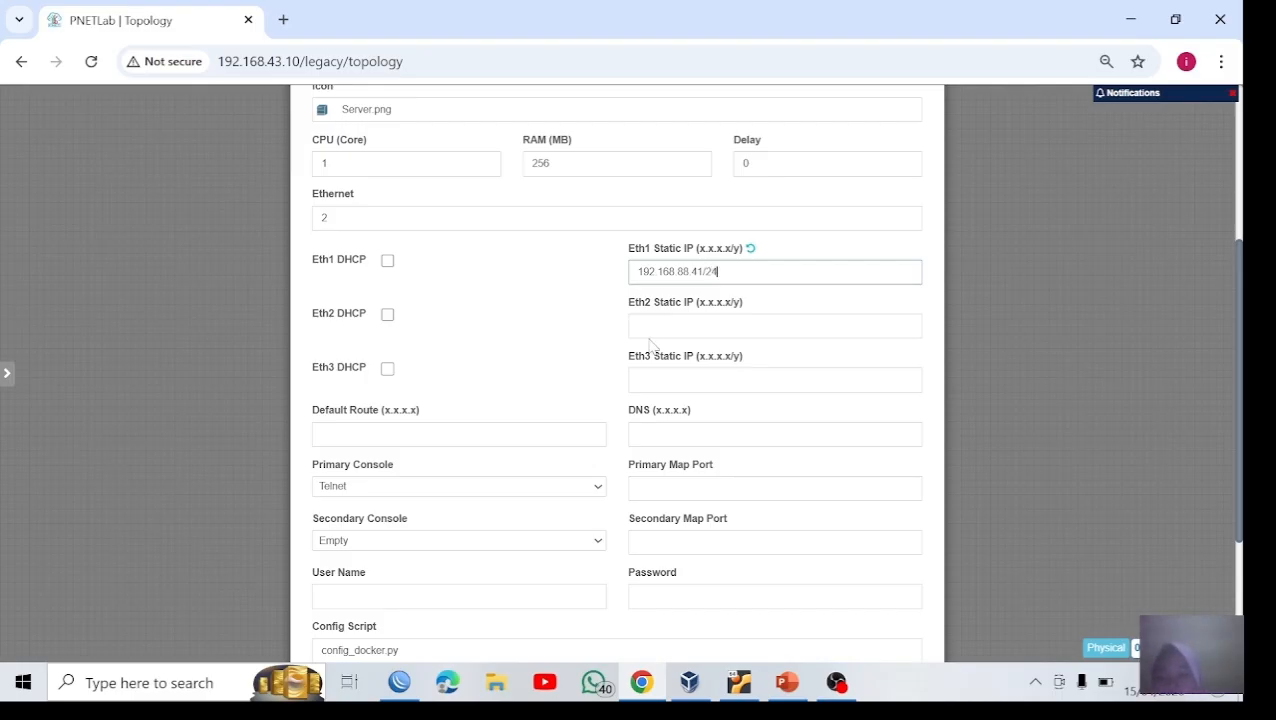
Step: Set the new node's default route to 192.168.88.1 and its DNS to 8.8.8.8
{"action": "scroll", "coordinate": [648, 345], "scroll_direction": "down", "scroll_amount": 3}
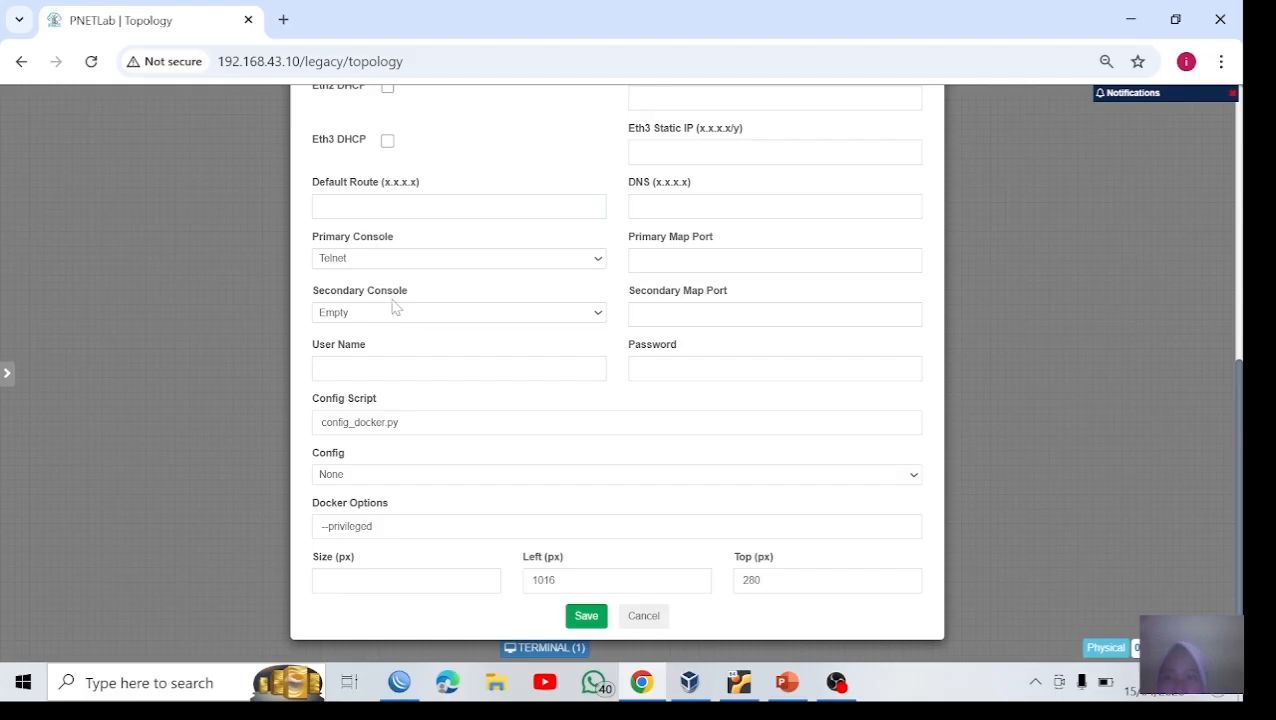
{"action": "left_click", "coordinate": [480, 206]}
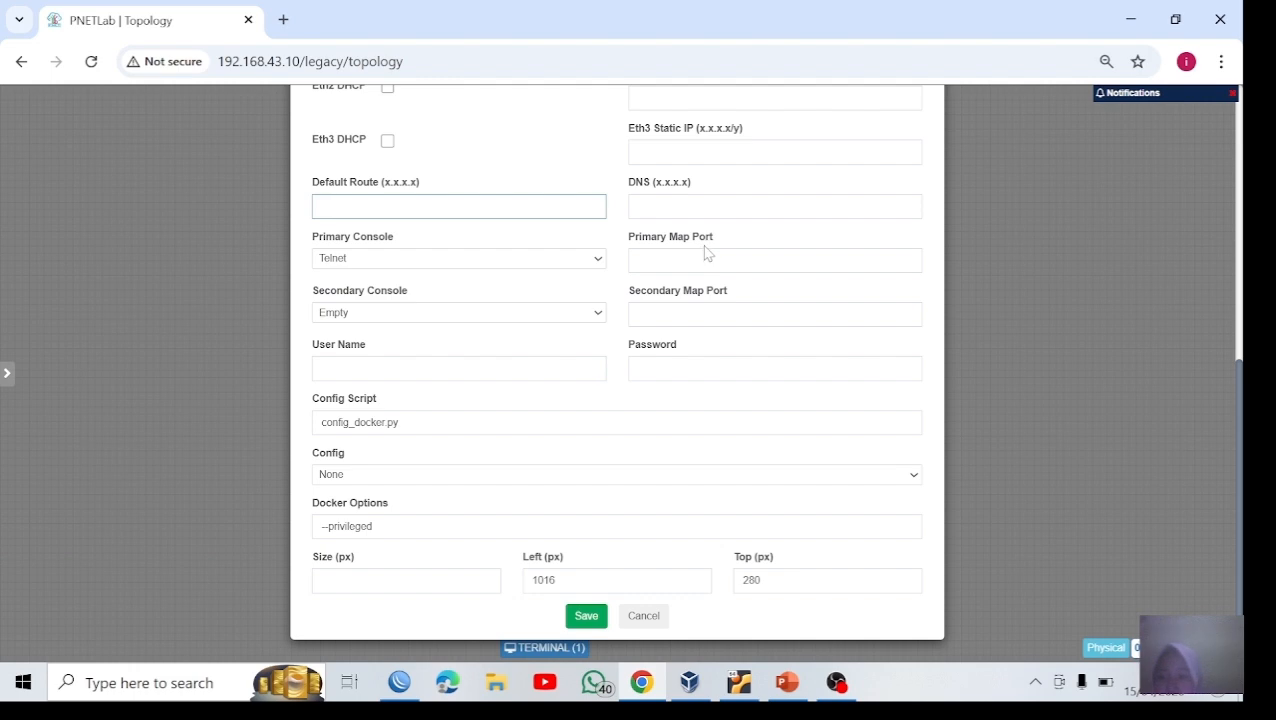
{"action": "type", "text": "192"}
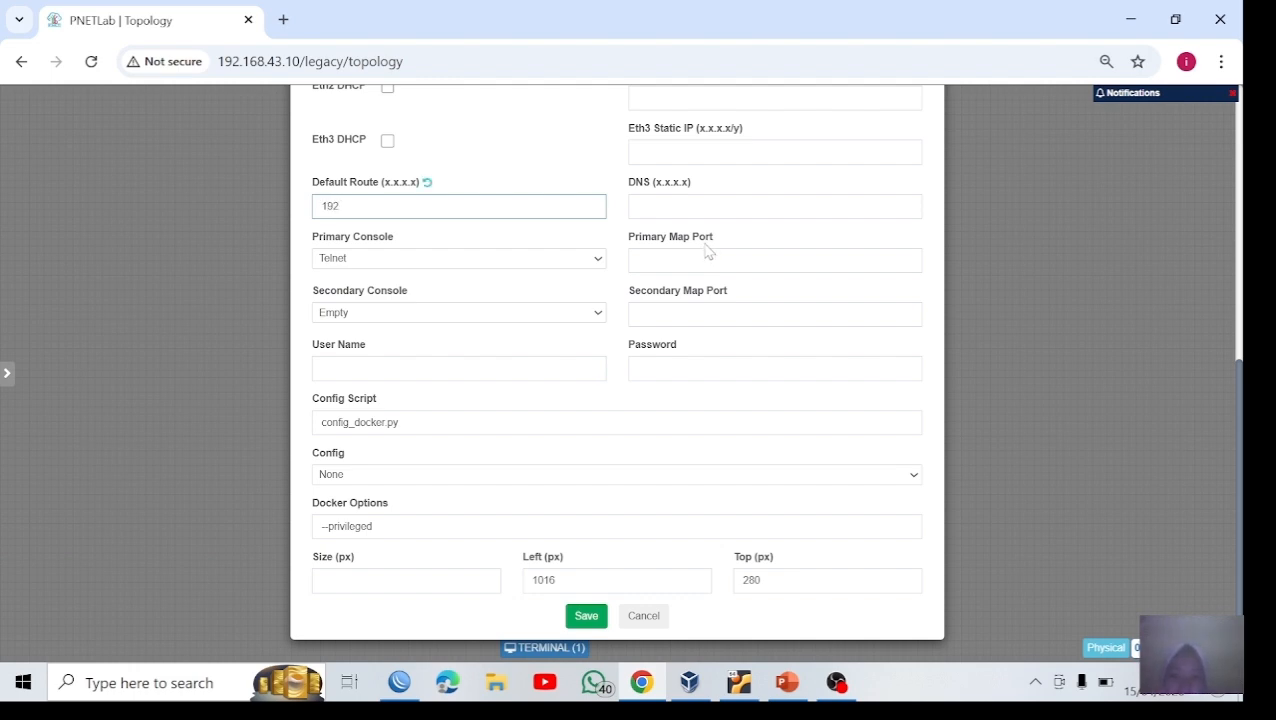
{"action": "type", "text": ".168"}
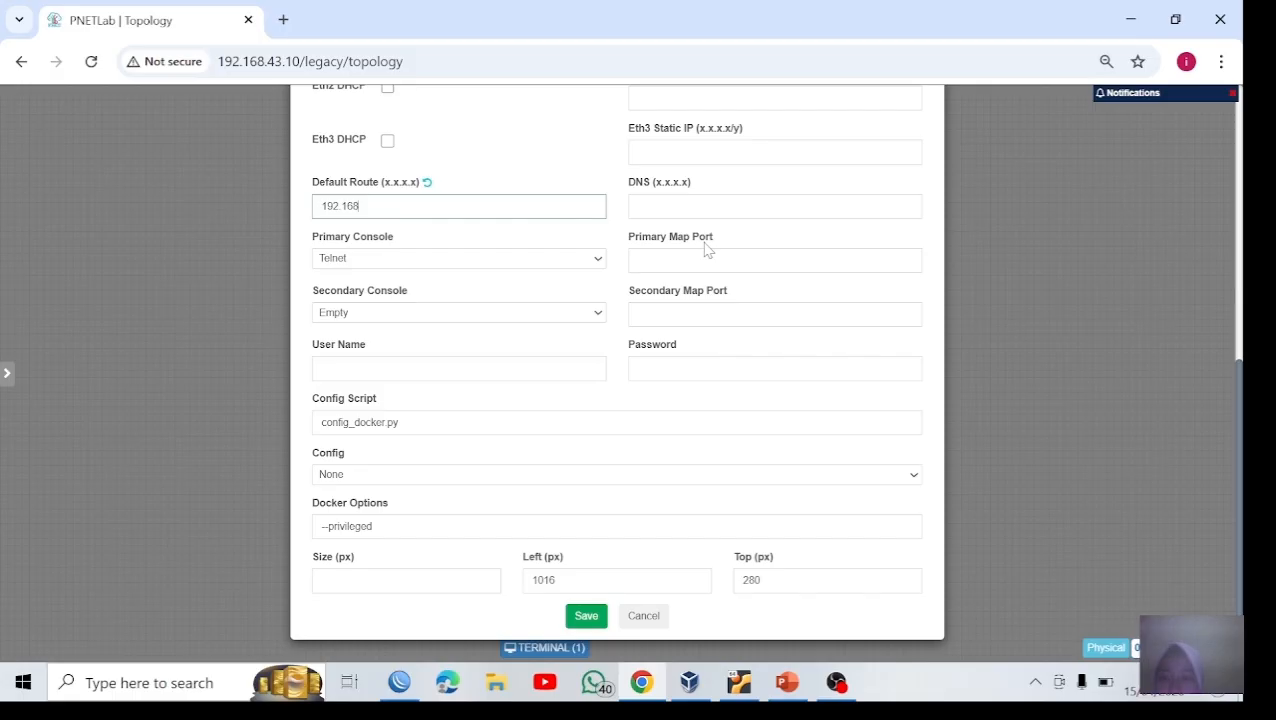
{"action": "type", "text": ".88"}
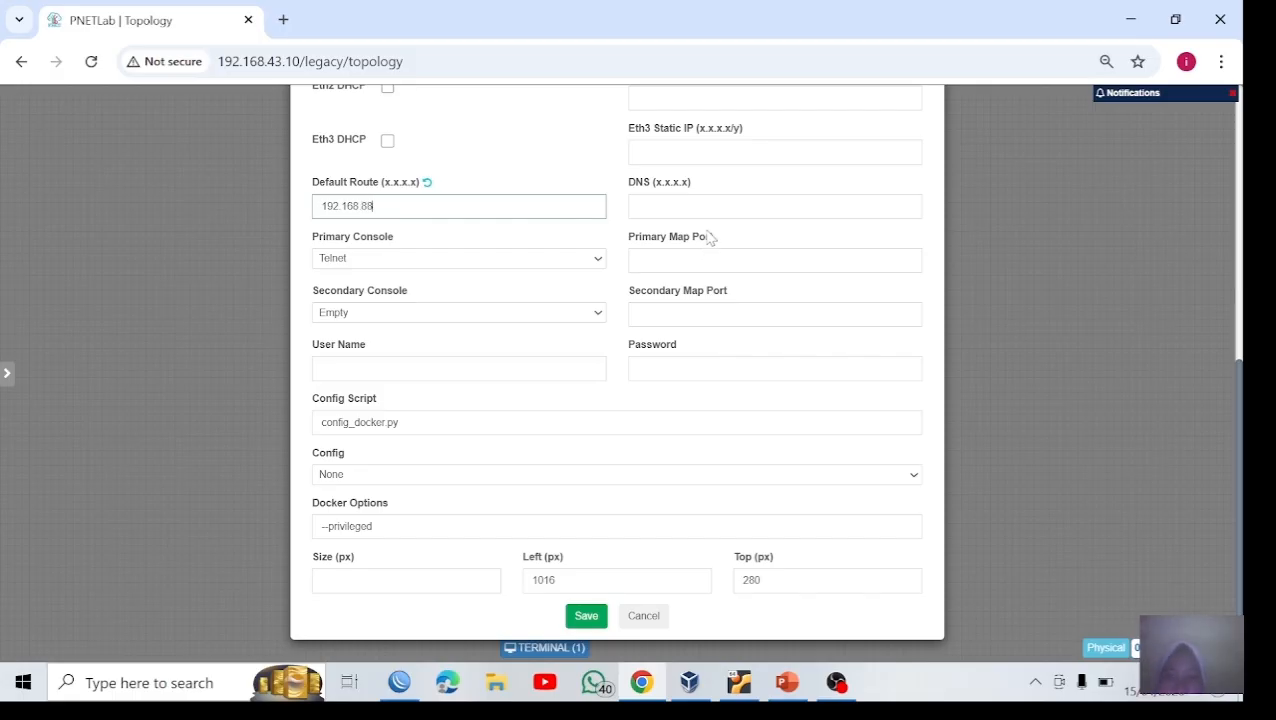
{"action": "type", "text": ".1"}
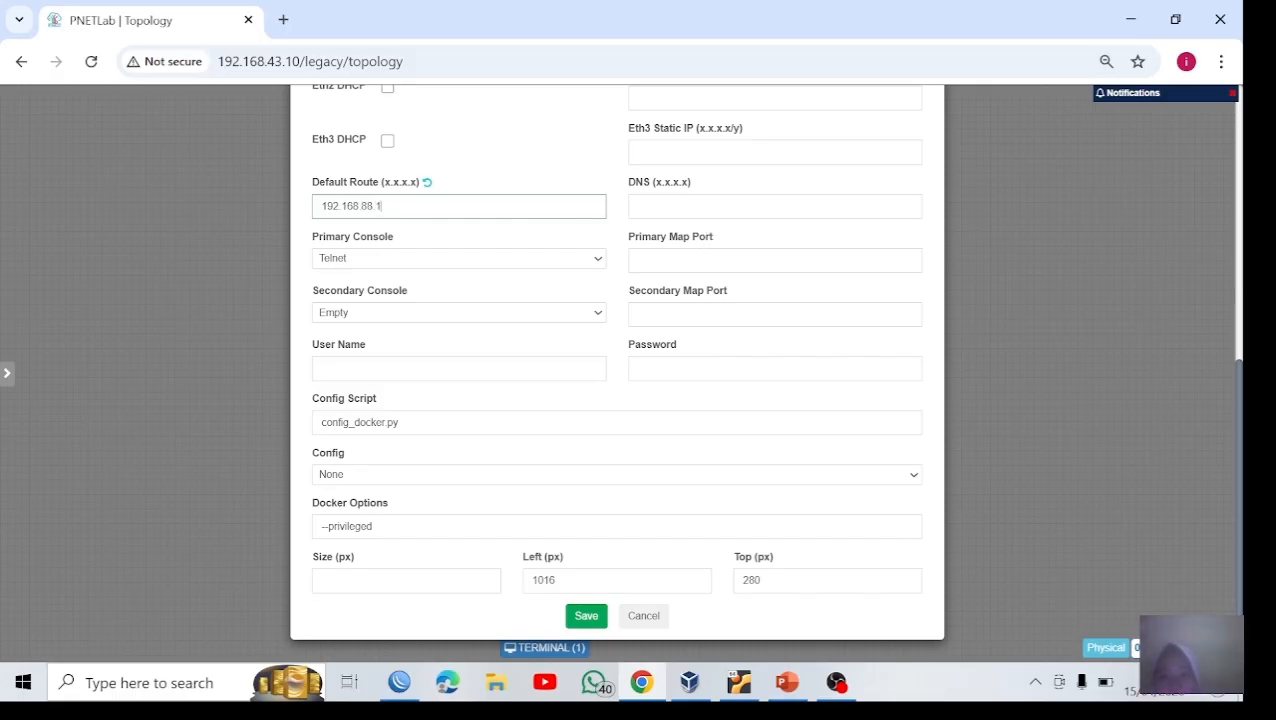
{"action": "left_click", "coordinate": [690, 206]}
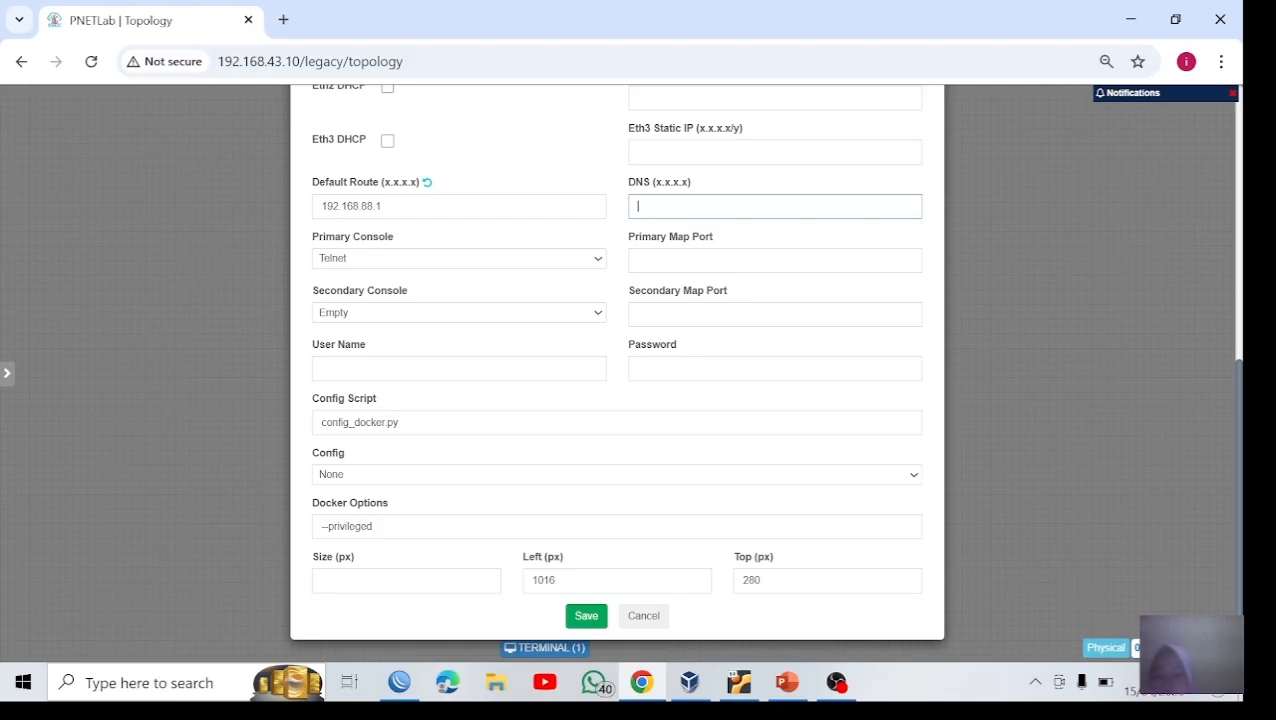
{"action": "type", "text": "8.8.8.8"}
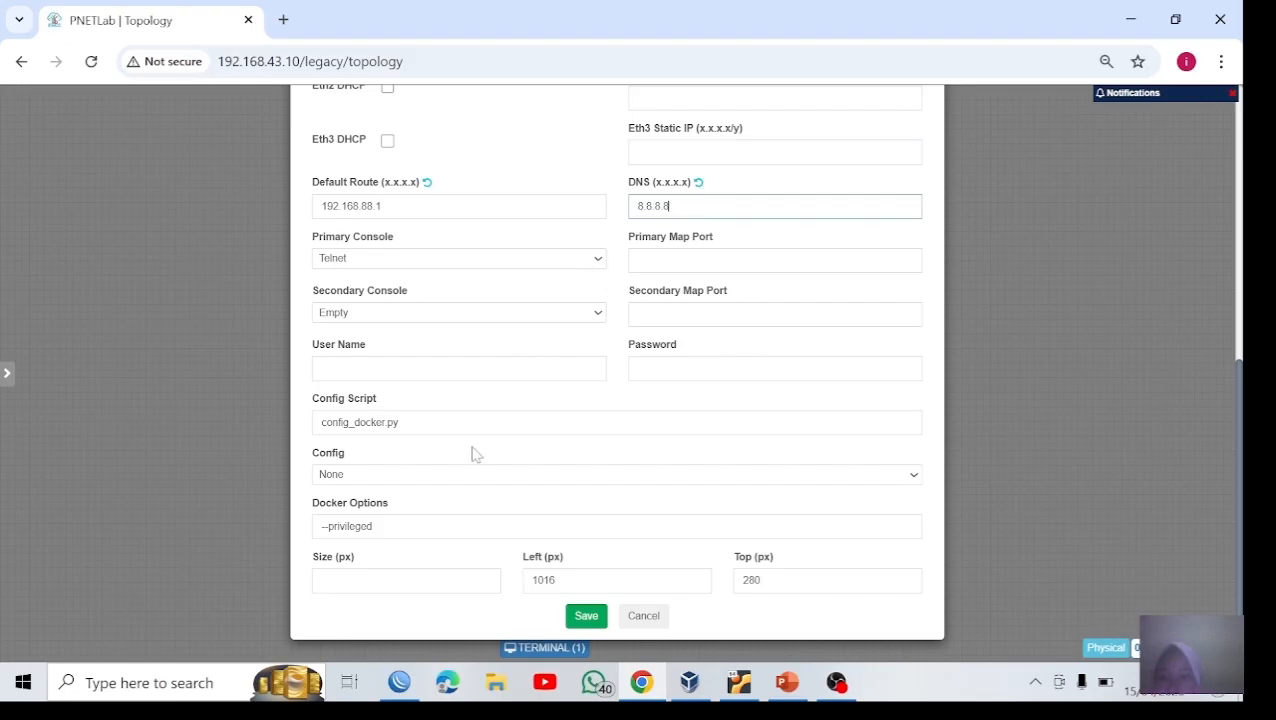
Step: Choose SSH as the new node's secondary console and save the node to the topology
{"action": "left_click", "coordinate": [510, 313]}
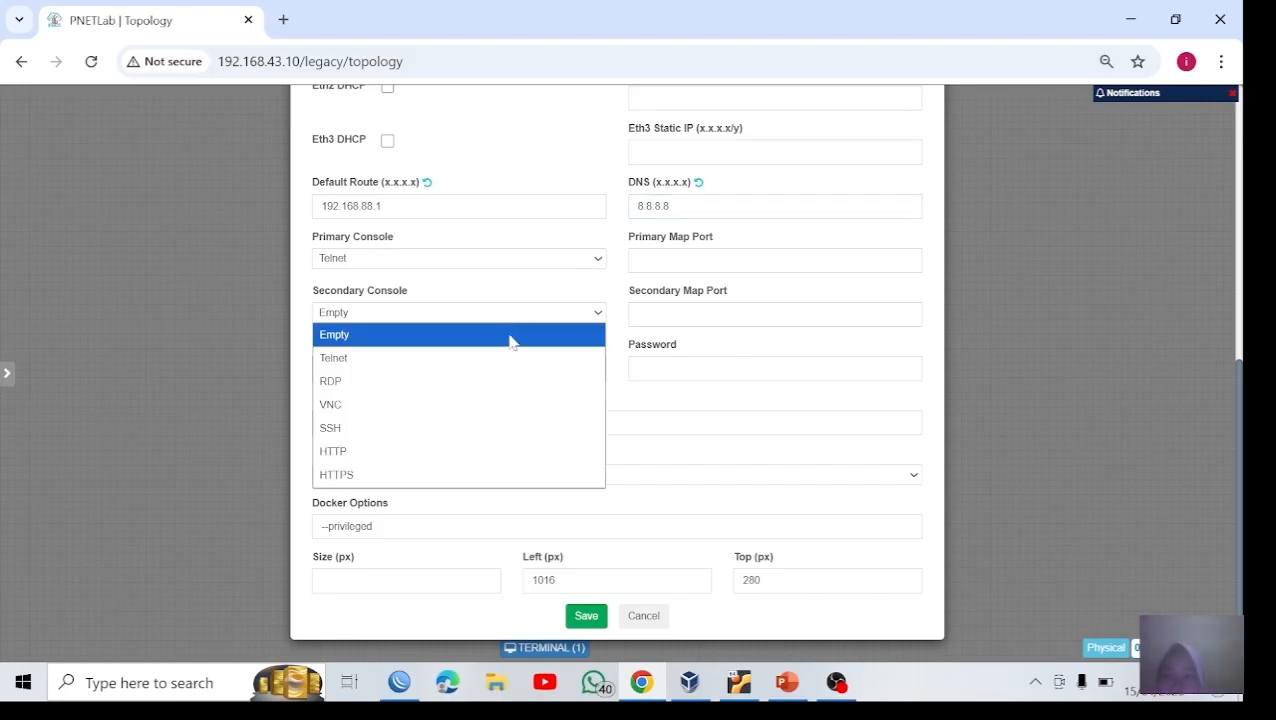
{"action": "left_click", "coordinate": [504, 427]}
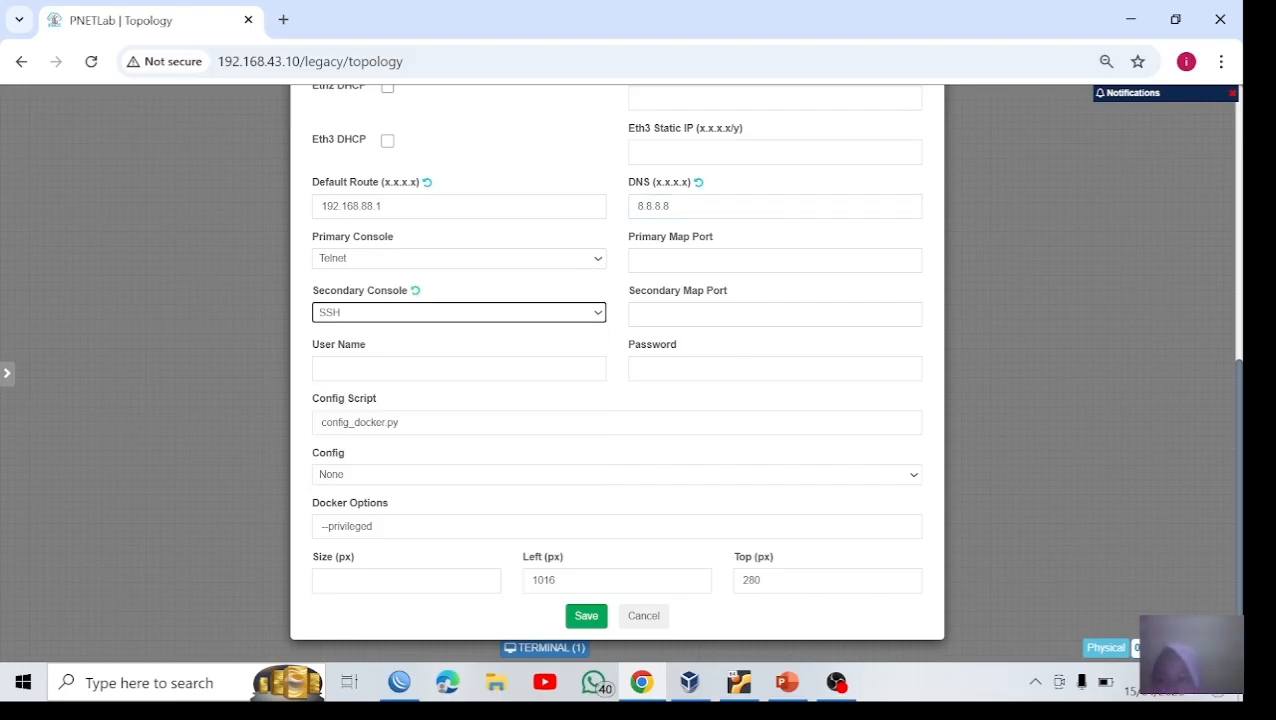
{"action": "left_click", "coordinate": [597, 619]}
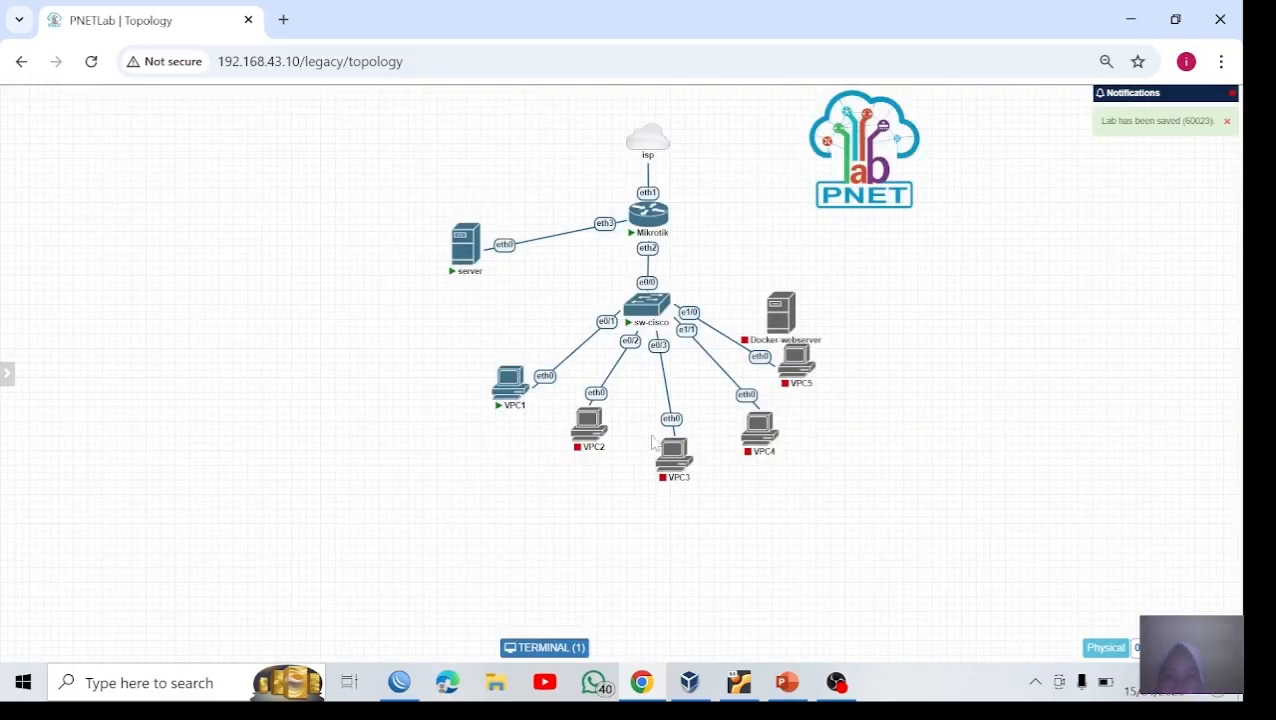
Step: Move the Docker-webserver node to the empty area above and to the right of VPC5, and start it
{"action": "mouse_move", "coordinate": [779, 323]}
{"action": "left_click_drag", "start_coordinate": [779, 323], "coordinate": [878, 302]}
{"action": "left_click", "coordinate": [846, 263]}
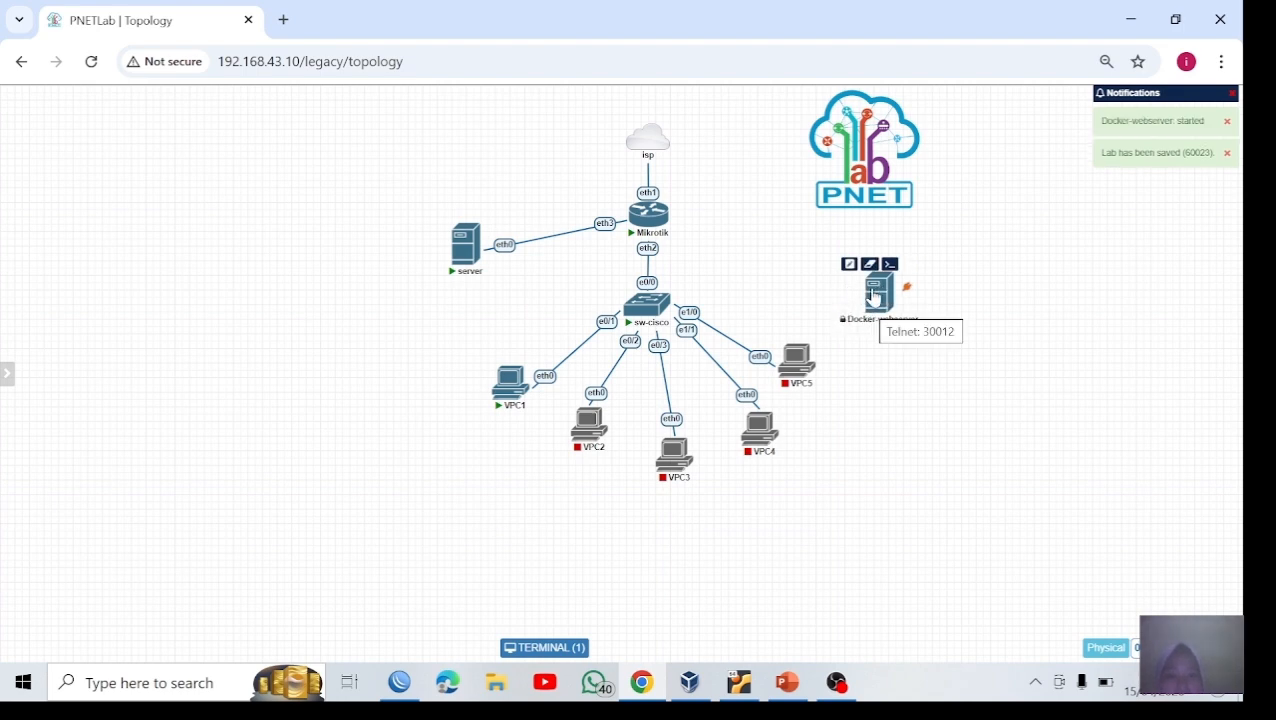
Step: Connect the Docker-webserver node's eth1 interface to port e1/2 of sw-cisco
{"action": "left_click_drag", "start_coordinate": [906, 287], "coordinate": [654, 299]}
{"action": "left_click", "coordinate": [652, 473]}
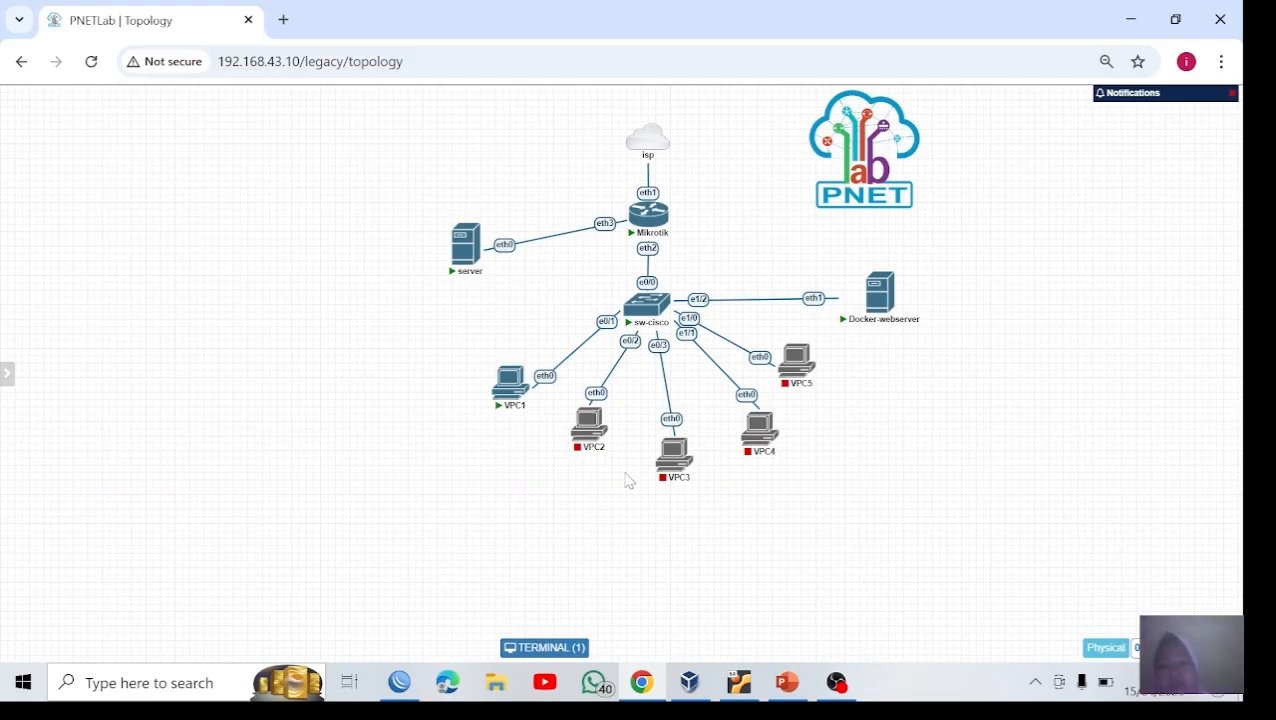
Step: Start the four stopped nodes VPC2, VPC3, VPC4 and VPC5
{"action": "mouse_move", "coordinate": [590, 450]}
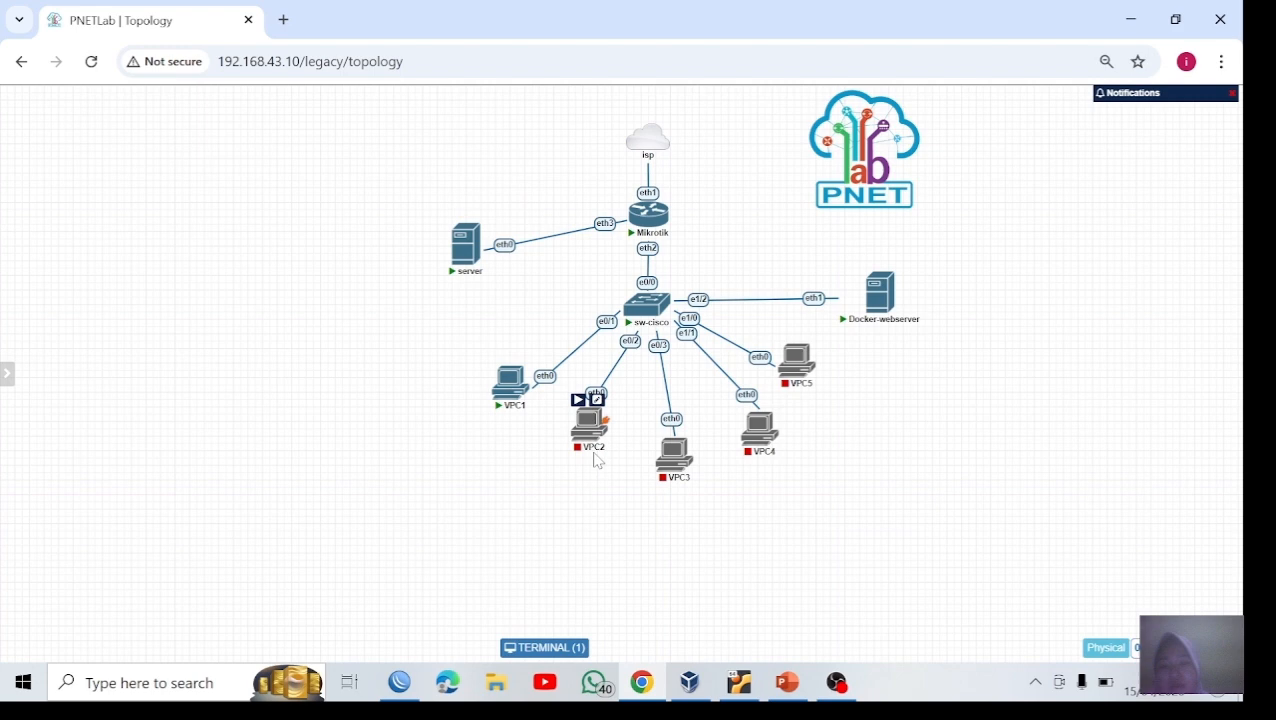
{"action": "left_click", "coordinate": [578, 400]}
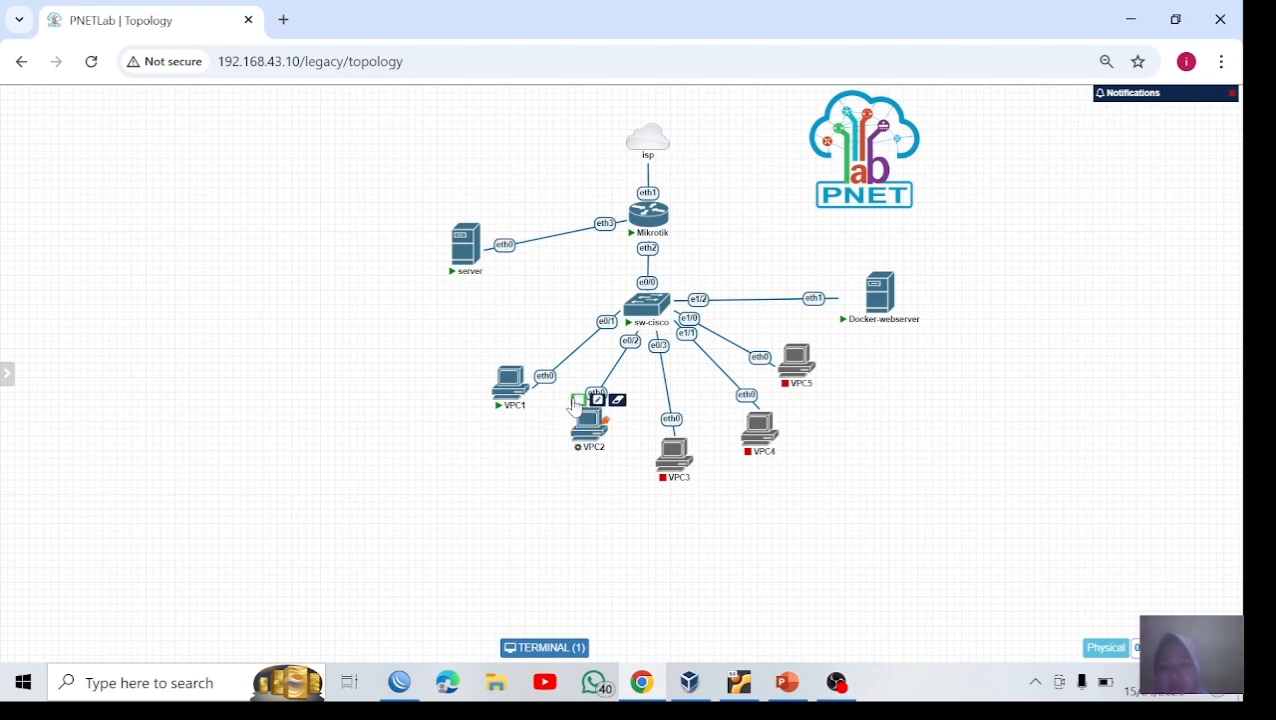
{"action": "left_click", "coordinate": [662, 430]}
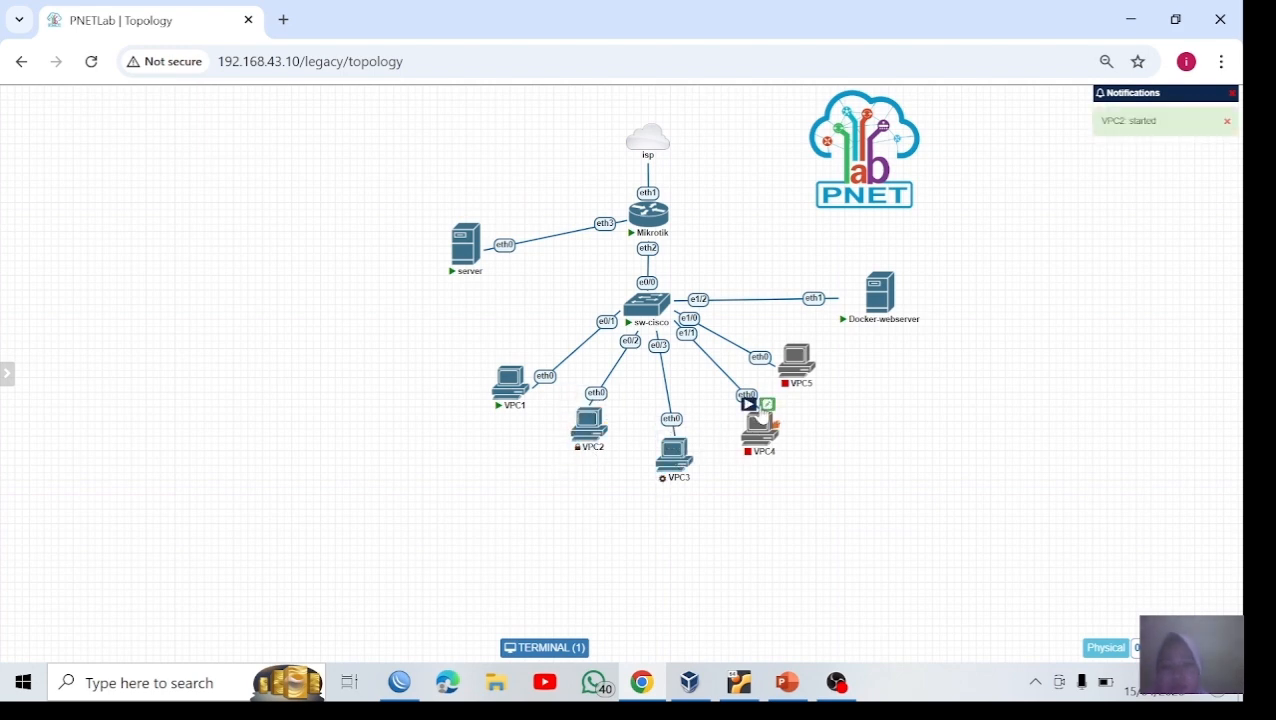
{"action": "left_click", "coordinate": [748, 404]}
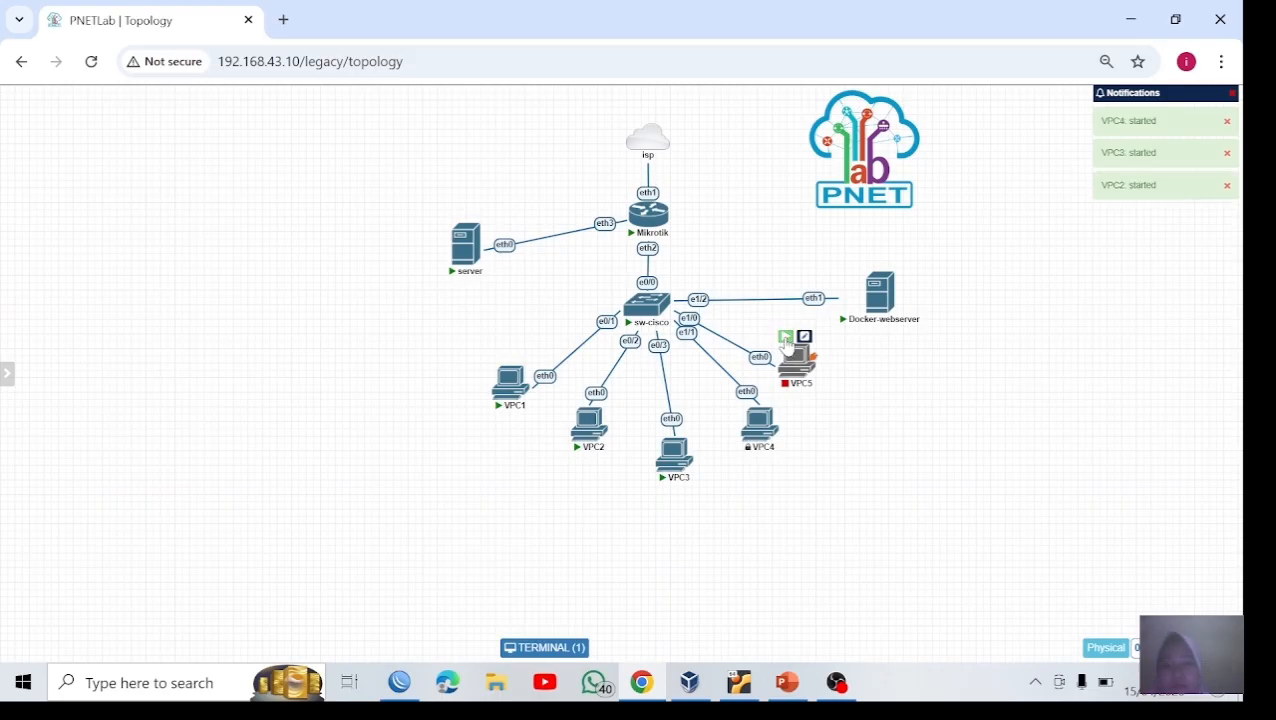
{"action": "left_click", "coordinate": [786, 339]}
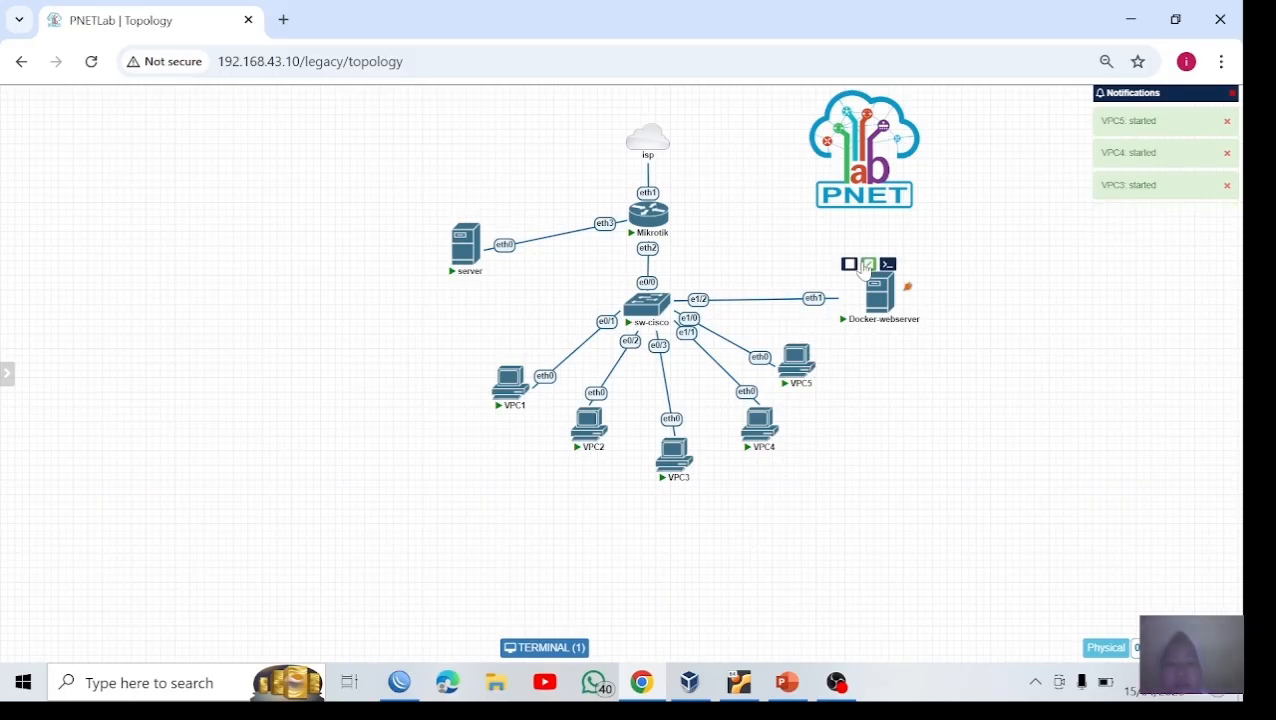
Step: Open the Docker-webserver console and check the IP configuration of its eth1 interface with ifconfig eth1
{"action": "left_click", "coordinate": [865, 267]}
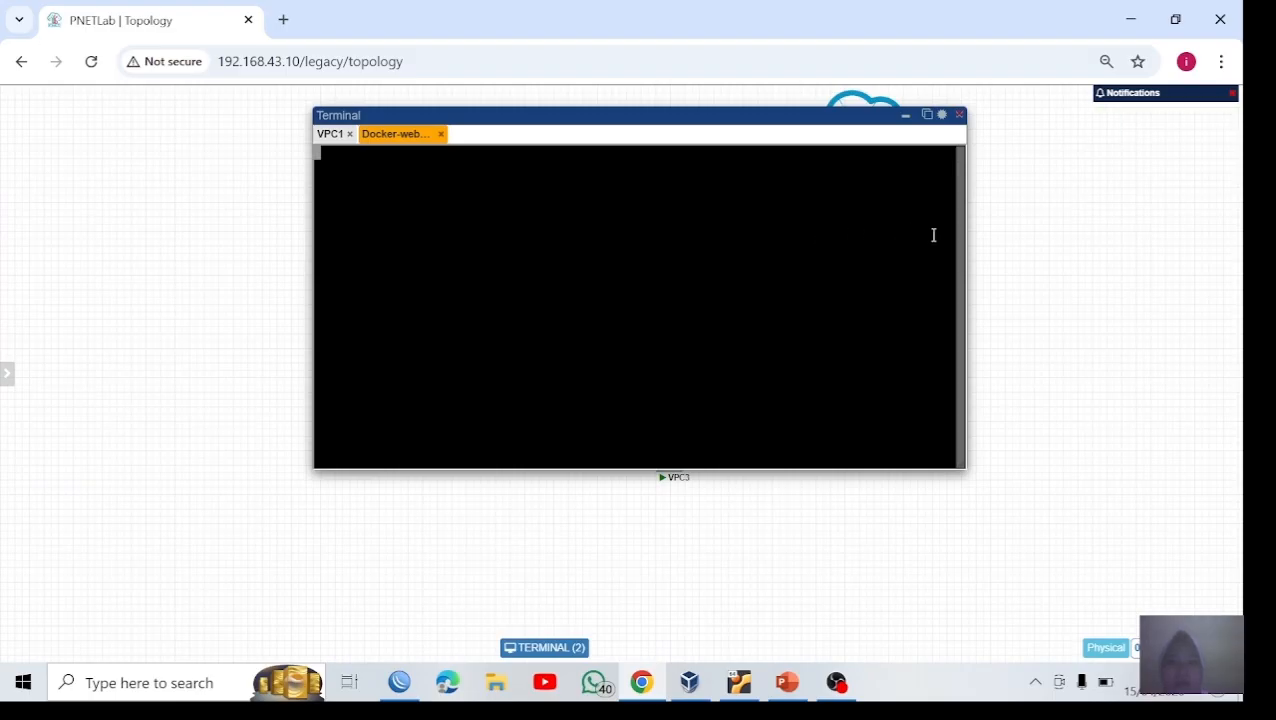
{"action": "key", "text": "Return"}
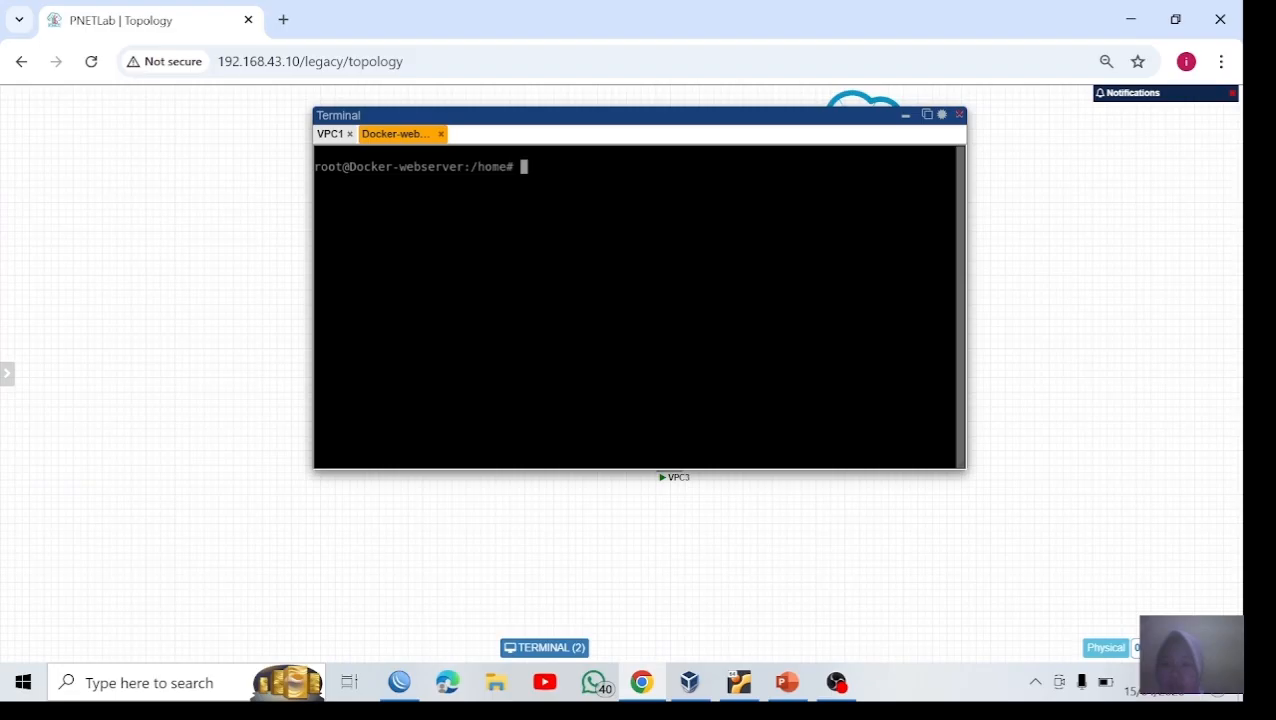
{"action": "type", "text": "if"}
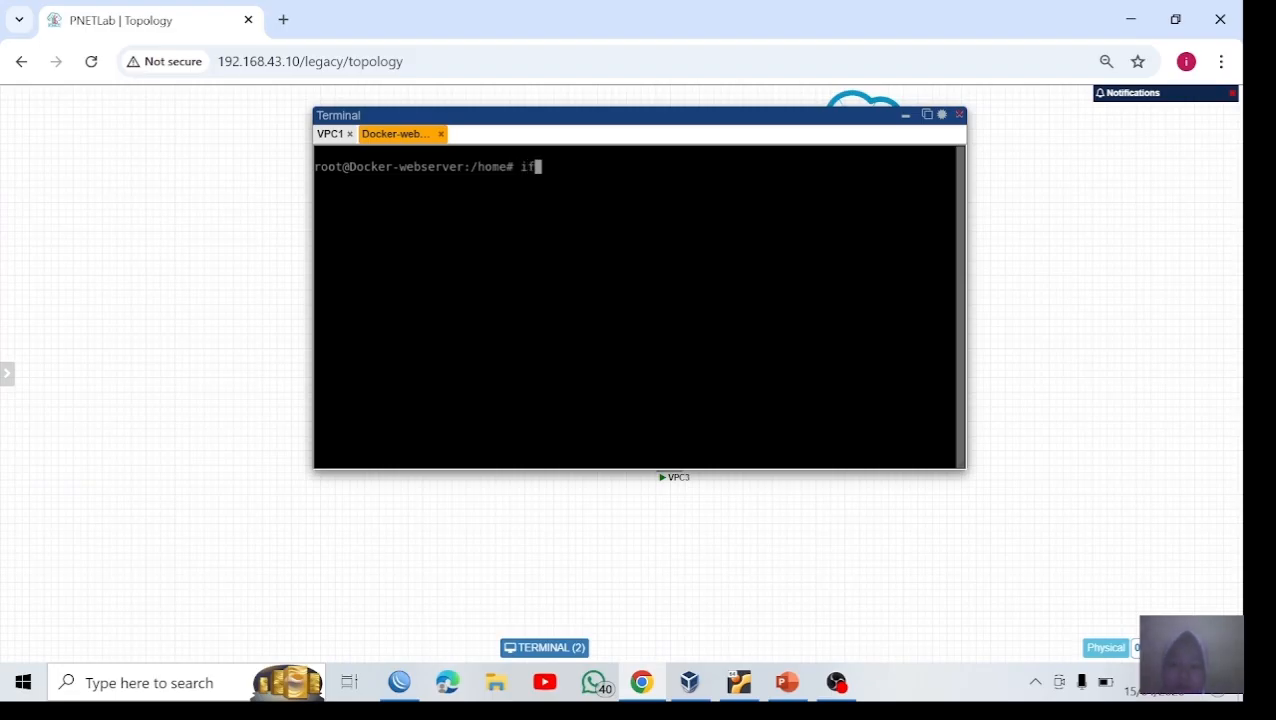
{"action": "type", "text": "config eth"}
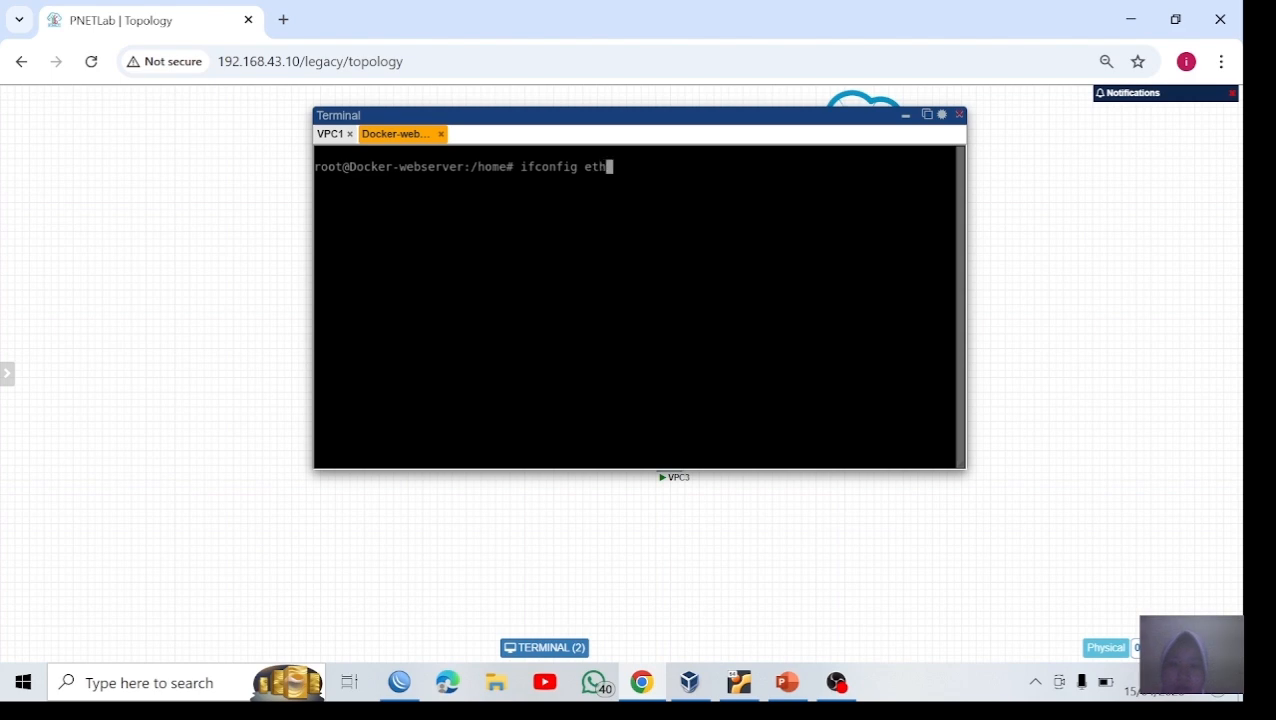
{"action": "type", "text": "1"}
{"action": "key", "text": "Return"}
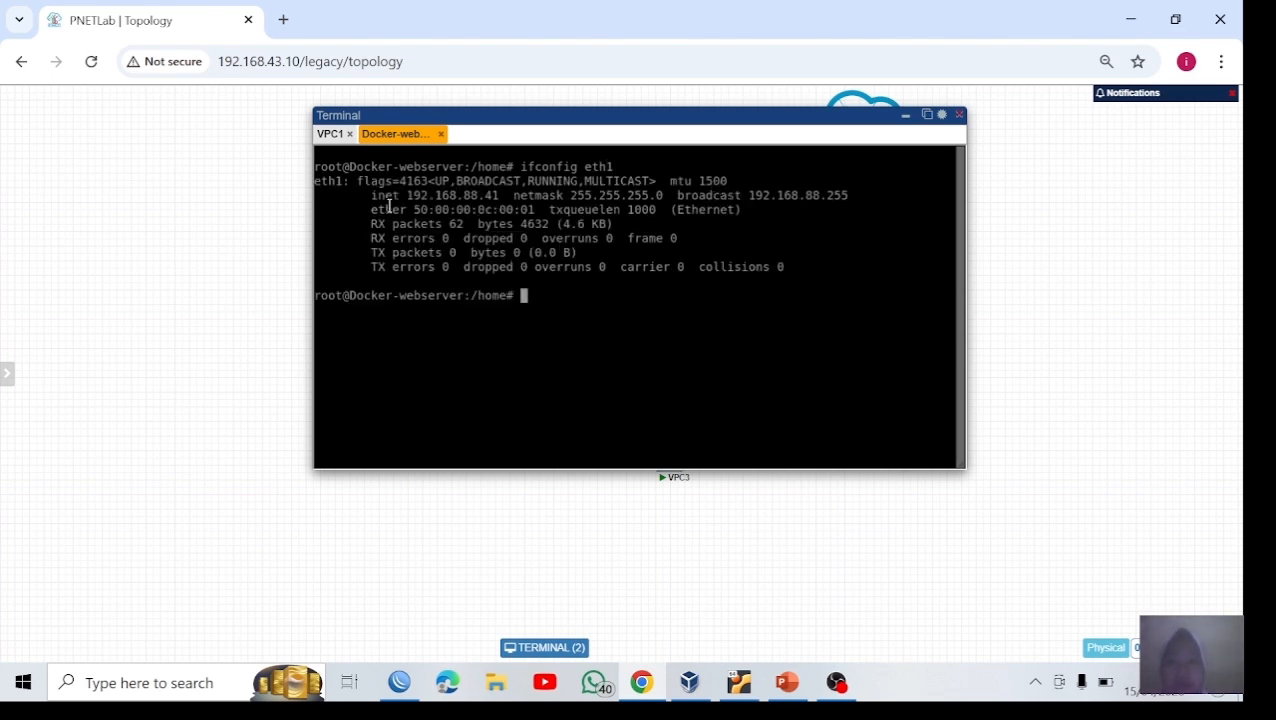
{"action": "left_click_drag", "start_coordinate": [406, 199], "coordinate": [497, 193]}
{"action": "left_click", "coordinate": [550, 288]}
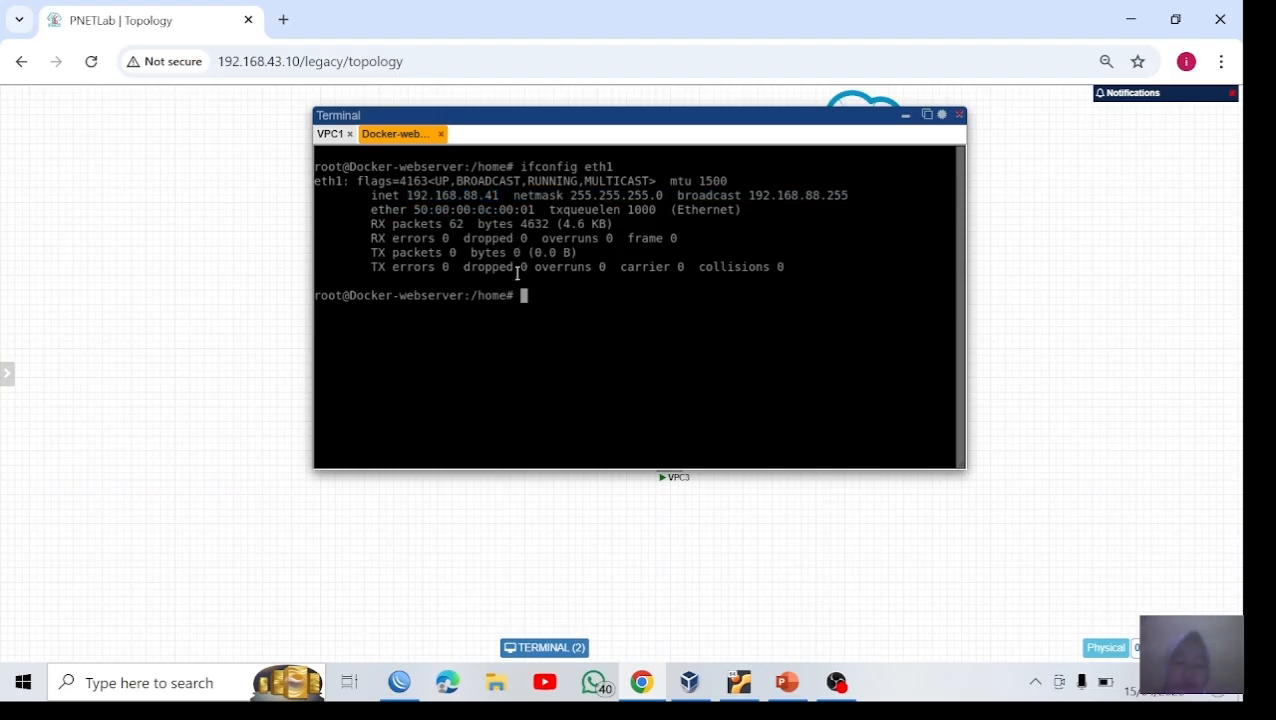
Step: List Docker-webserver's routes with ip route and test its internet connectivity by pinging 8.8.8.8
{"action": "type", "text": "ip "}
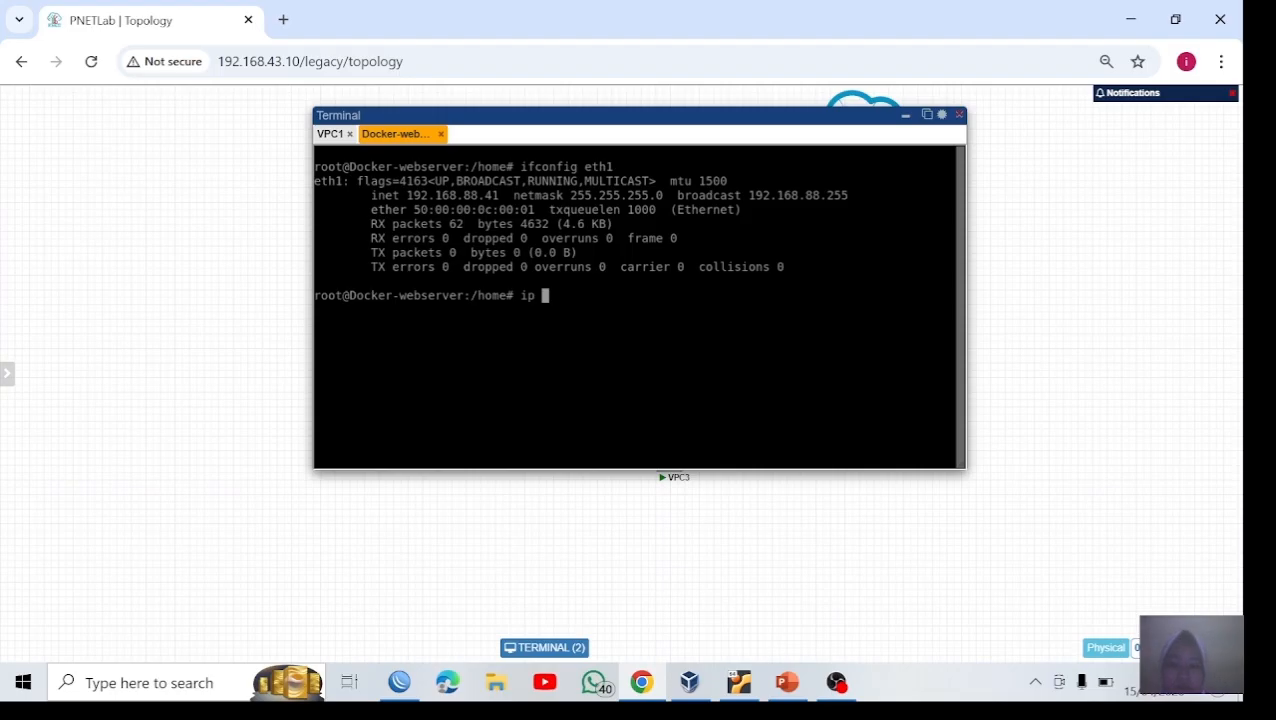
{"action": "type", "text": "route"}
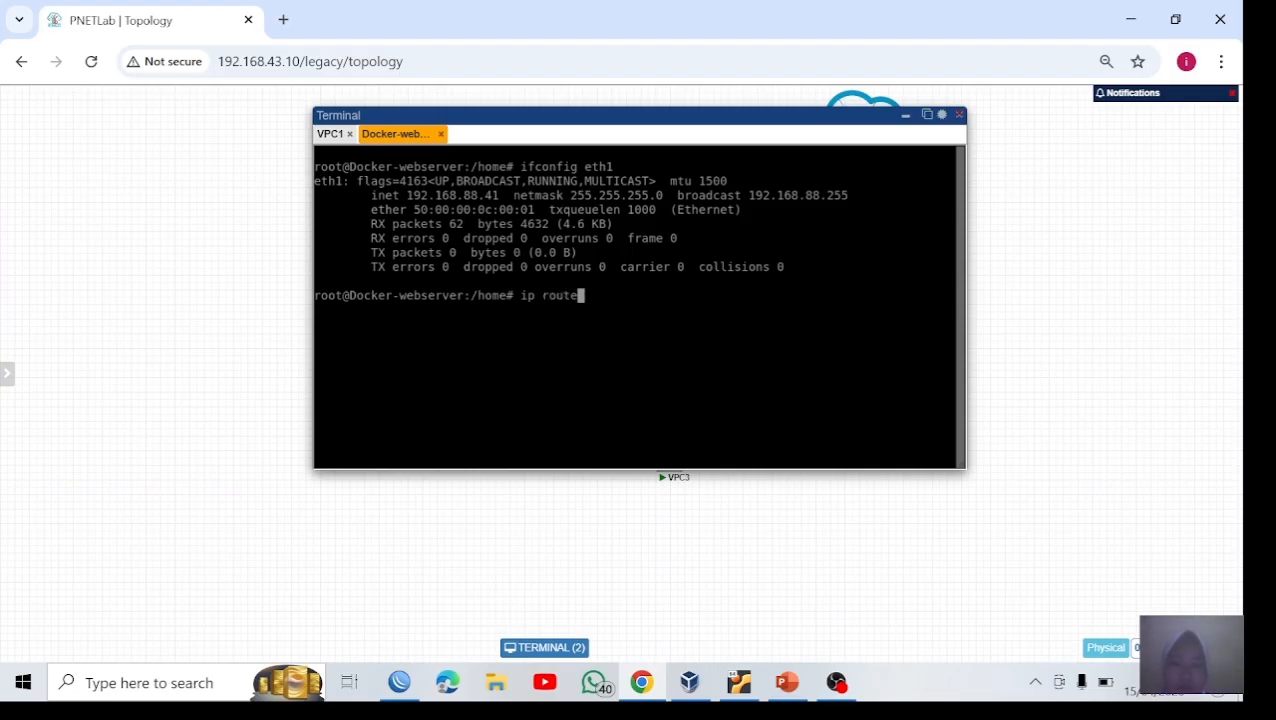
{"action": "key", "text": "Return"}
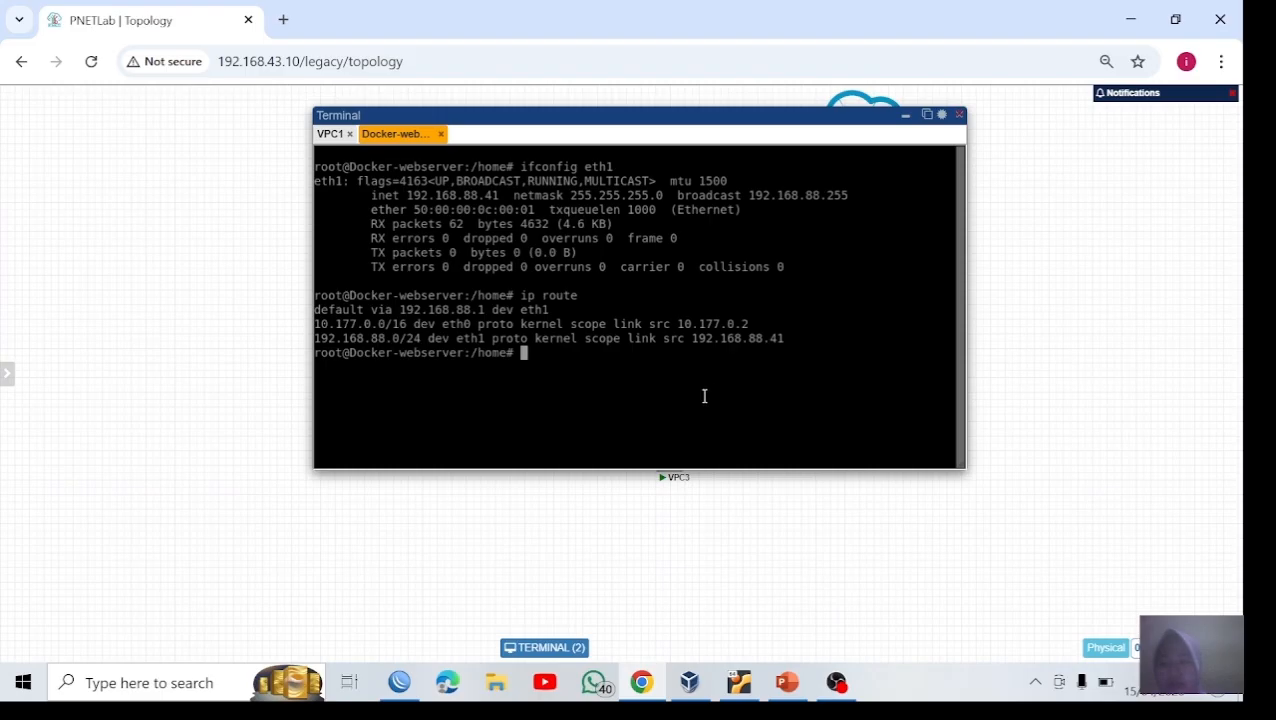
{"action": "type", "text": "p"}
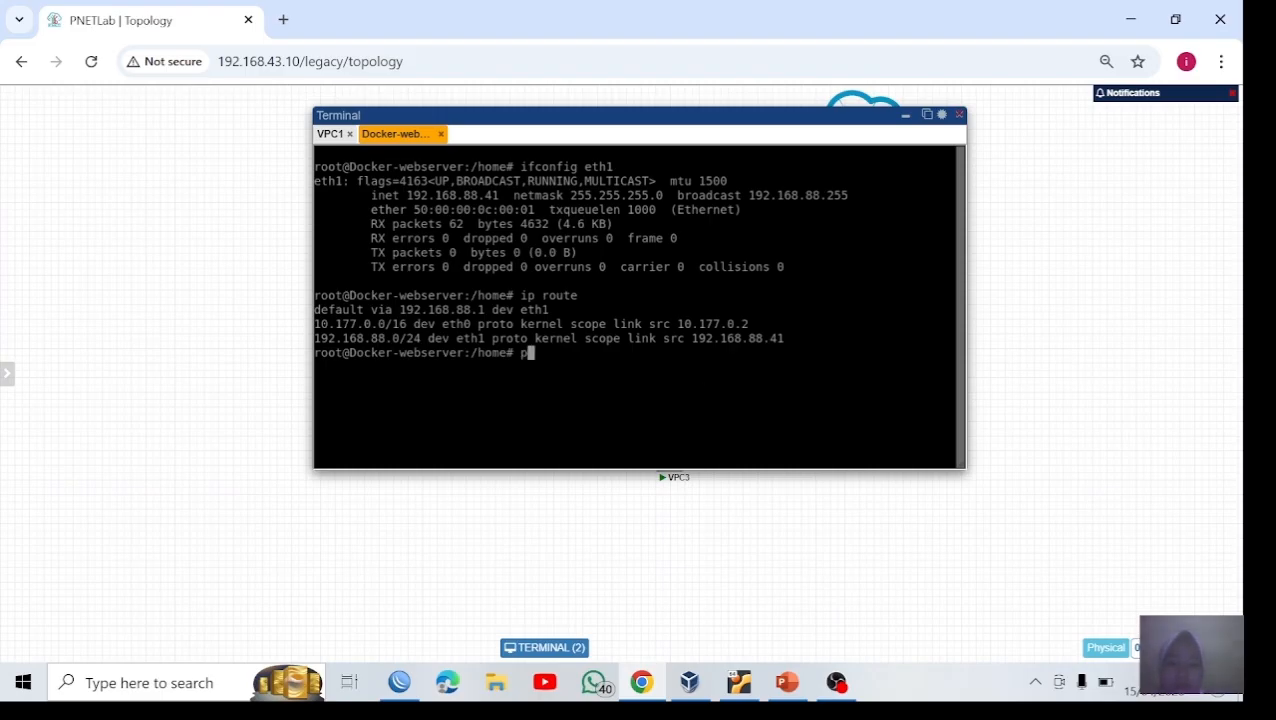
{"action": "type", "text": "ing 8.8.8.8"}
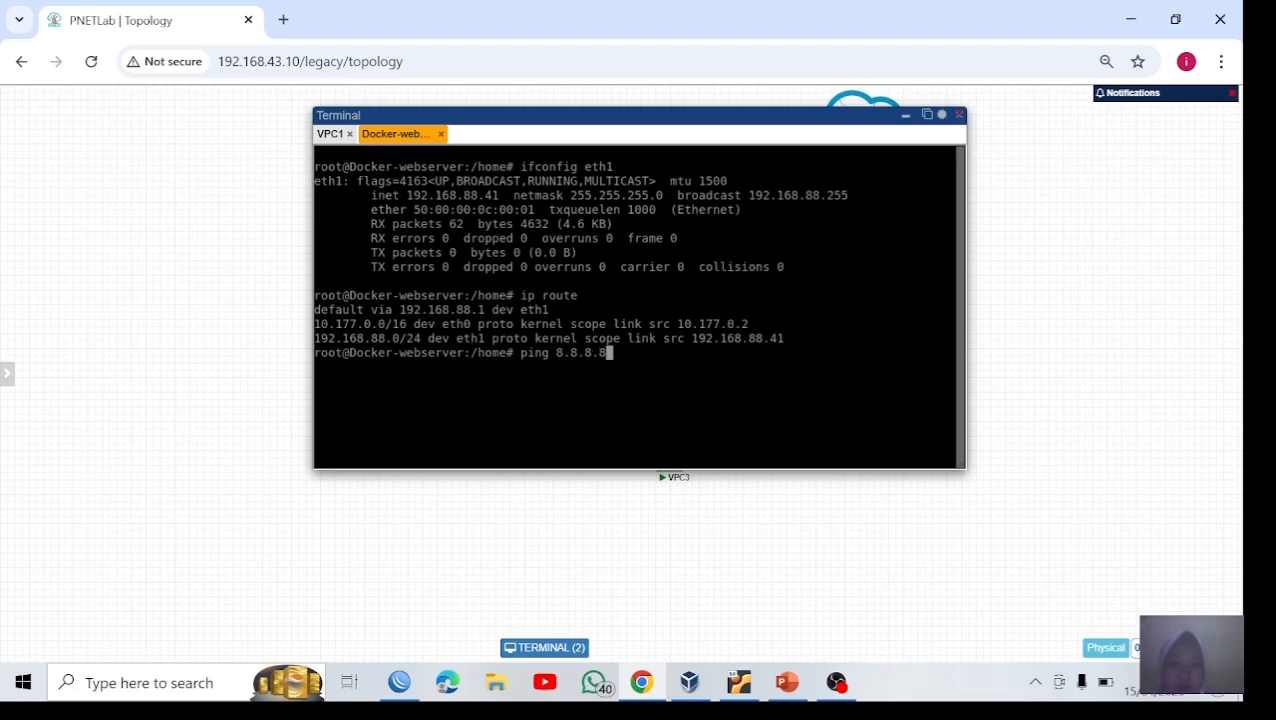
{"action": "key", "text": "Return"}
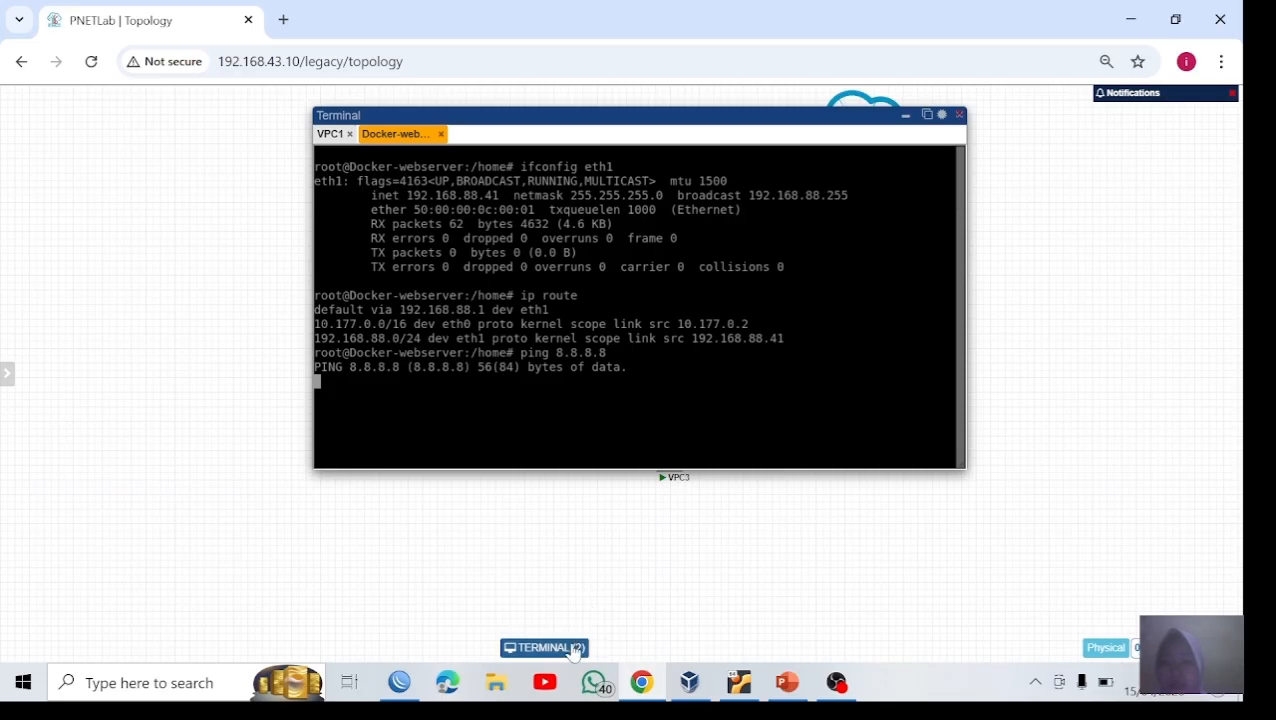
Step: Switch to WinBox and review the action and advanced settings of the existing srcnat rule
{"action": "mouse_move", "coordinate": [660, 692]}
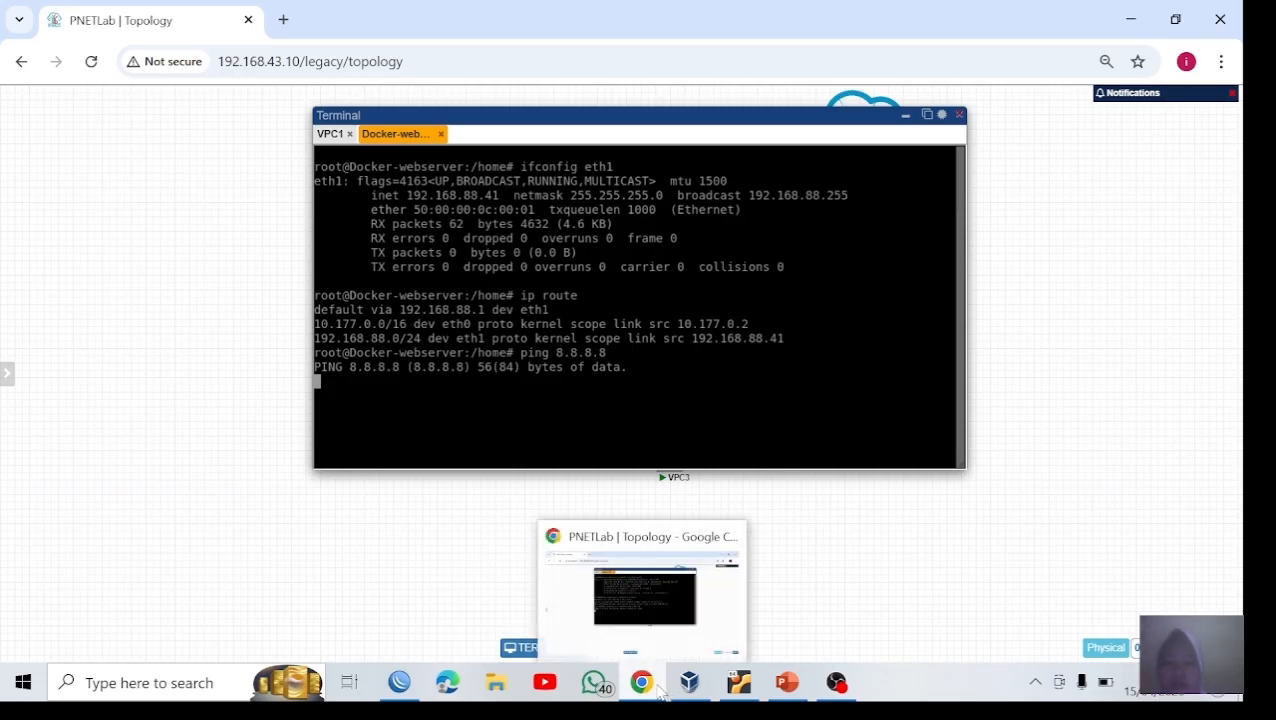
{"action": "left_click", "coordinate": [399, 682]}
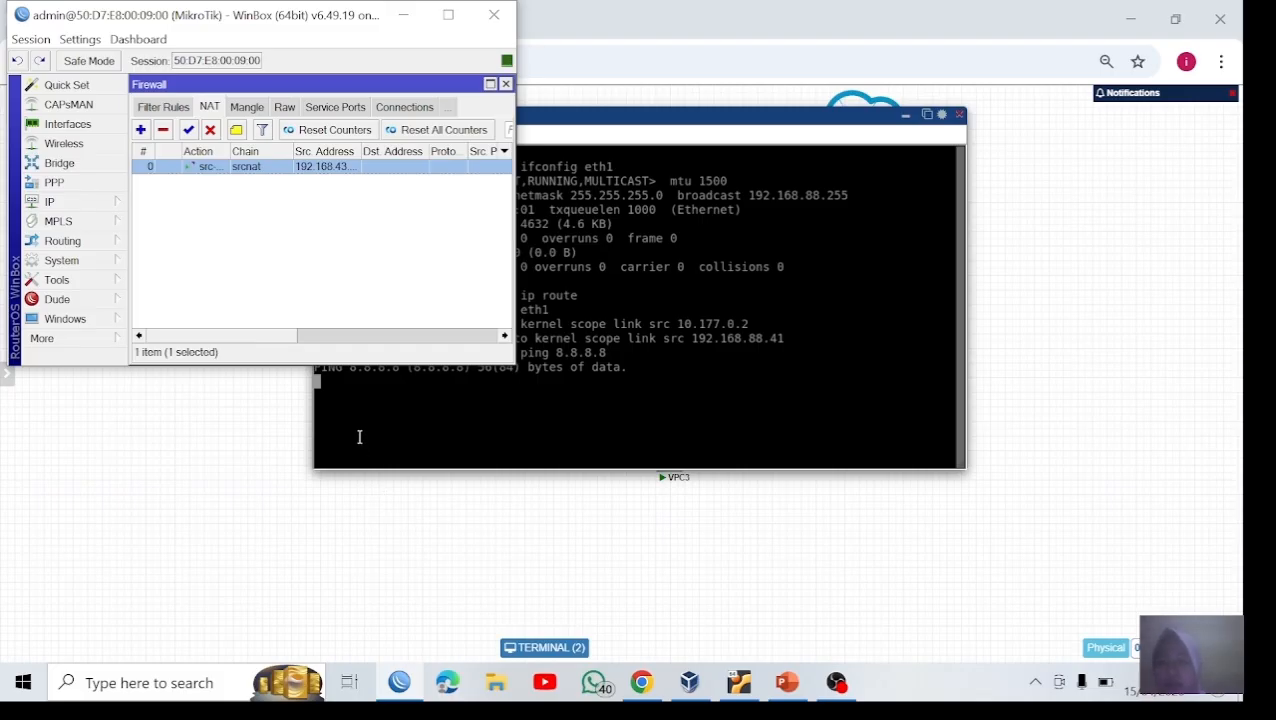
{"action": "double_click", "coordinate": [257, 168]}
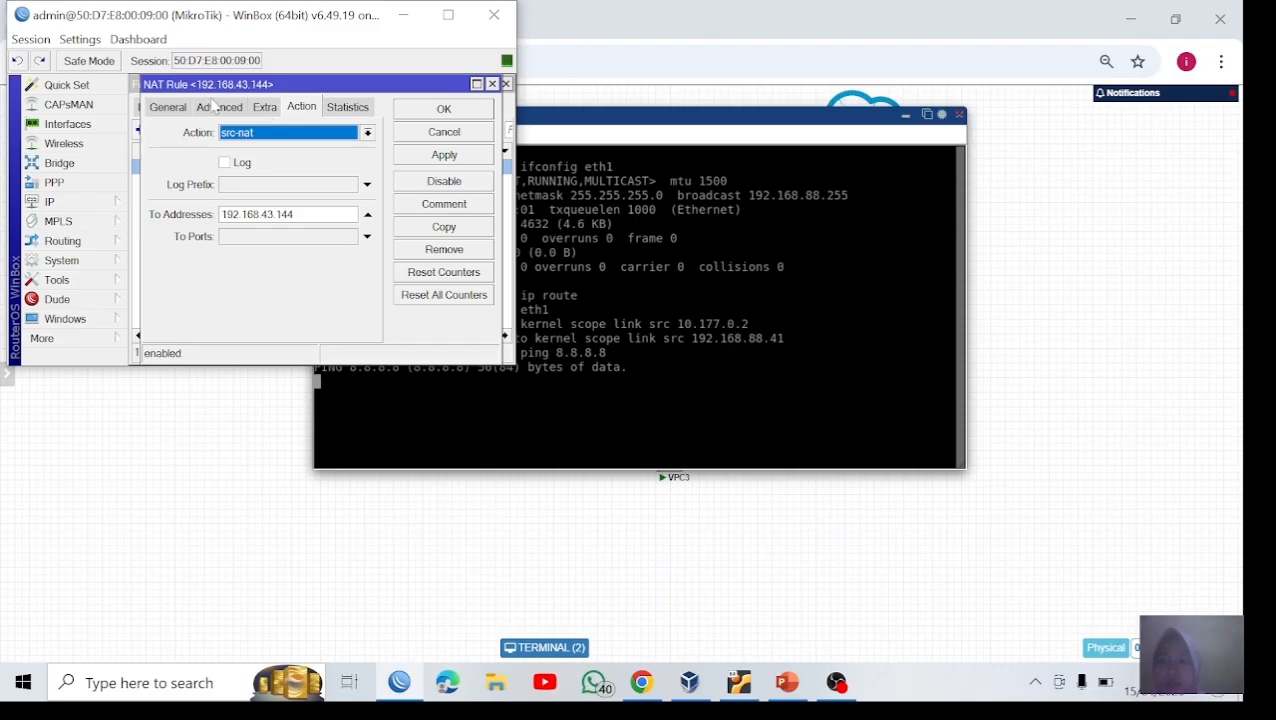
{"action": "left_click", "coordinate": [218, 107]}
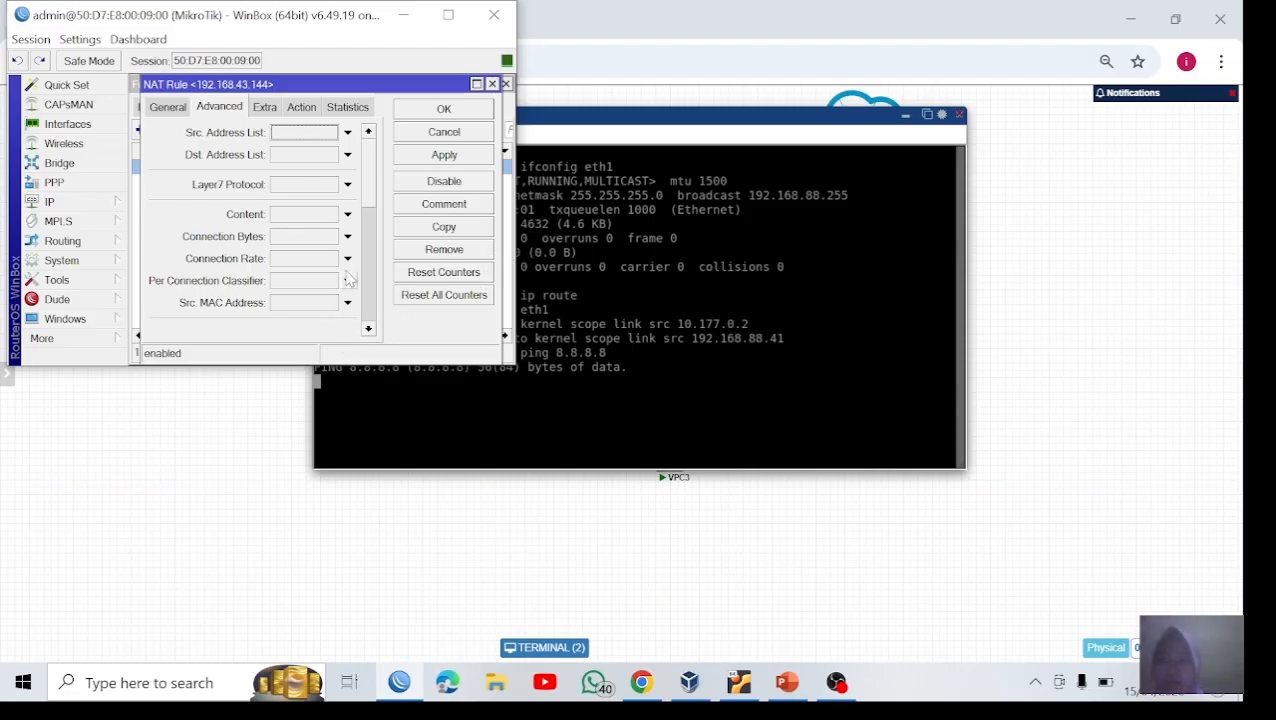
{"action": "left_click", "coordinate": [444, 155]}
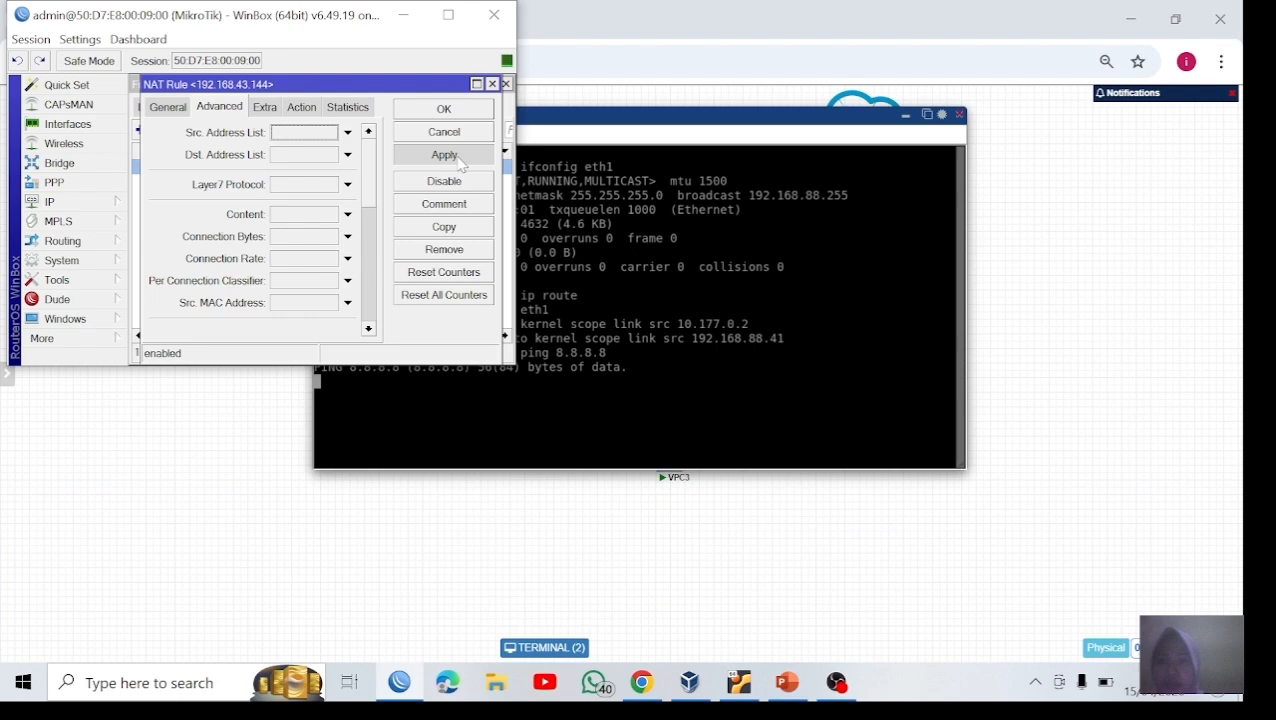
{"action": "left_click", "coordinate": [444, 110]}
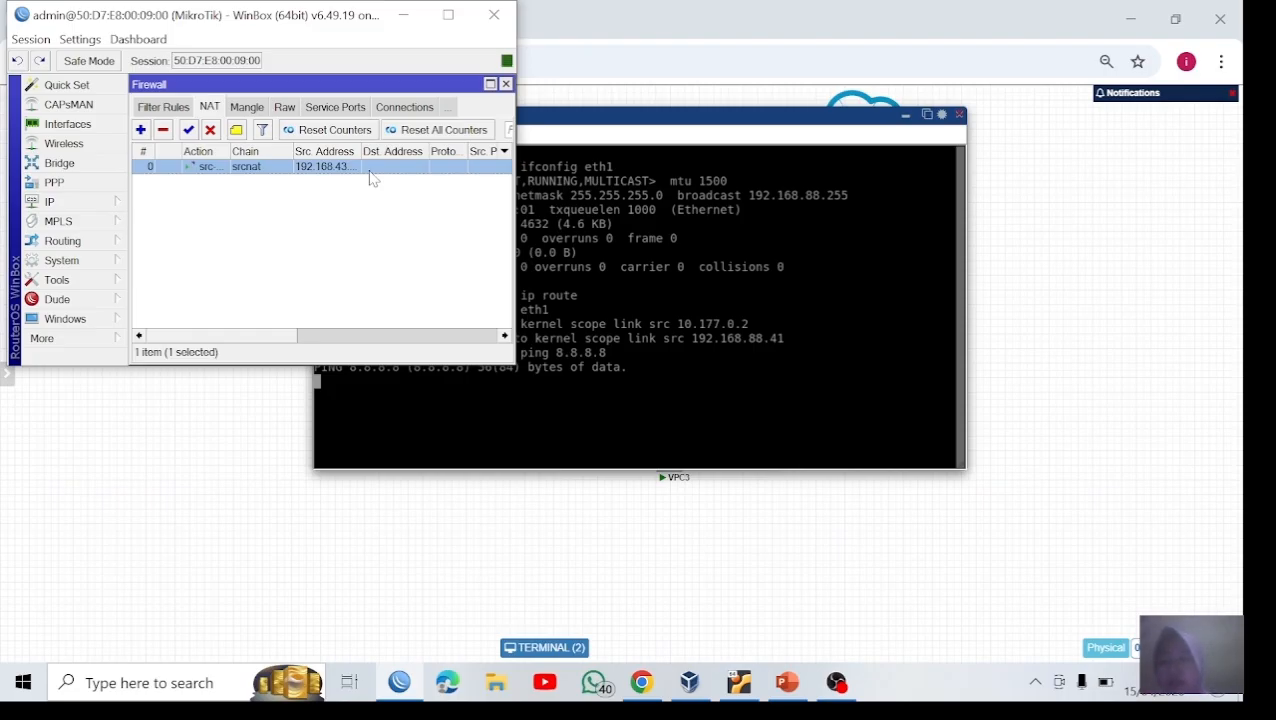
{"action": "left_click", "coordinate": [410, 18]}
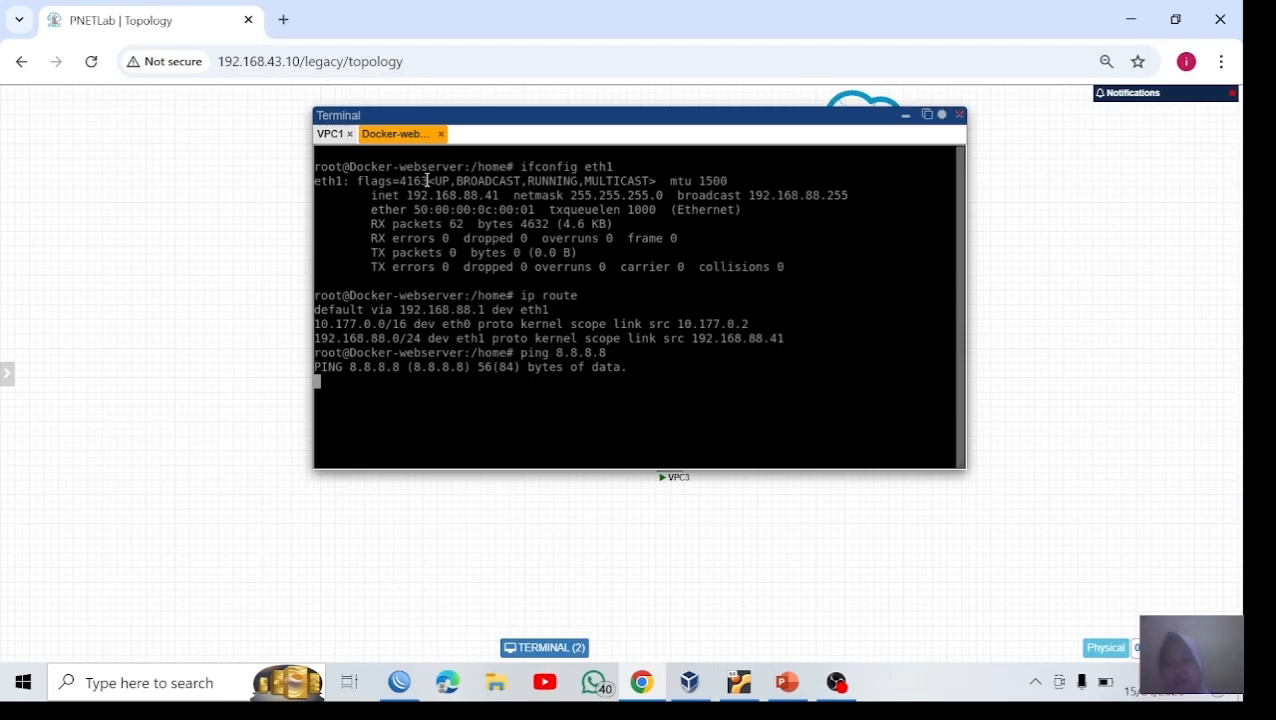
Step: Minimize the PNETLab terminal, return to WinBox and examine the firewall's connections and address lists
{"action": "left_click", "coordinate": [906, 118]}
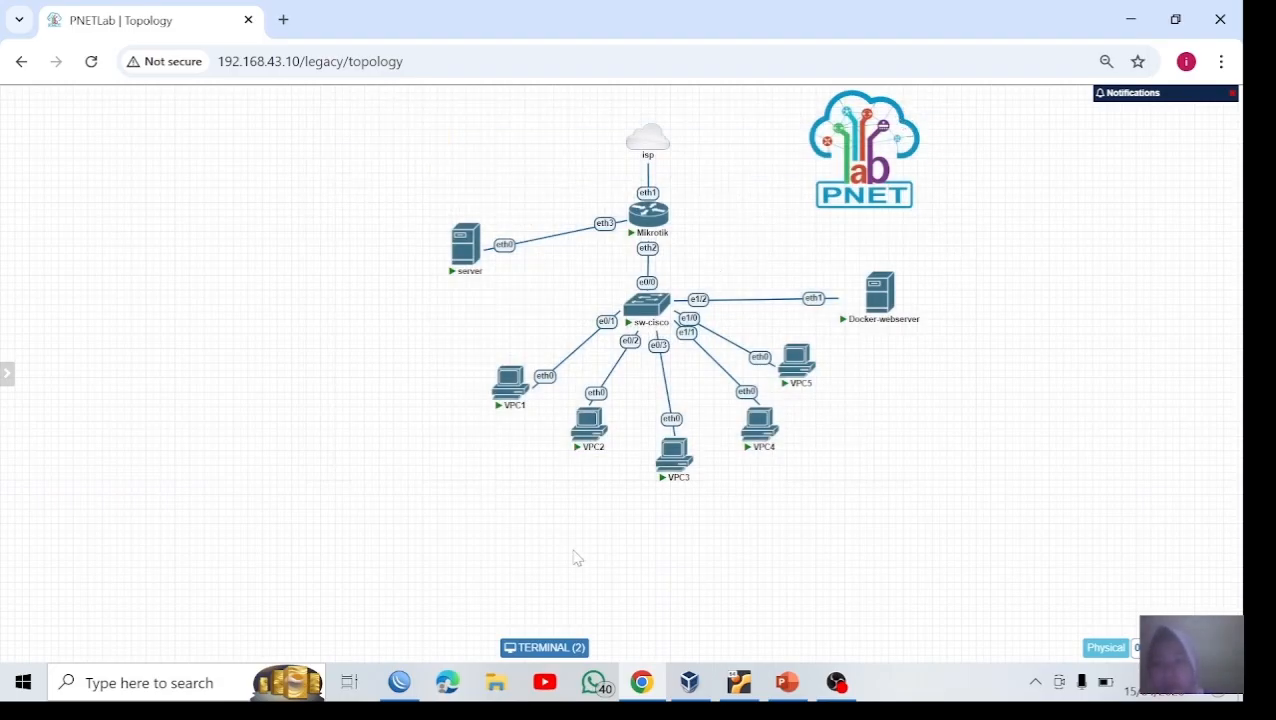
{"action": "left_click", "coordinate": [402, 690]}
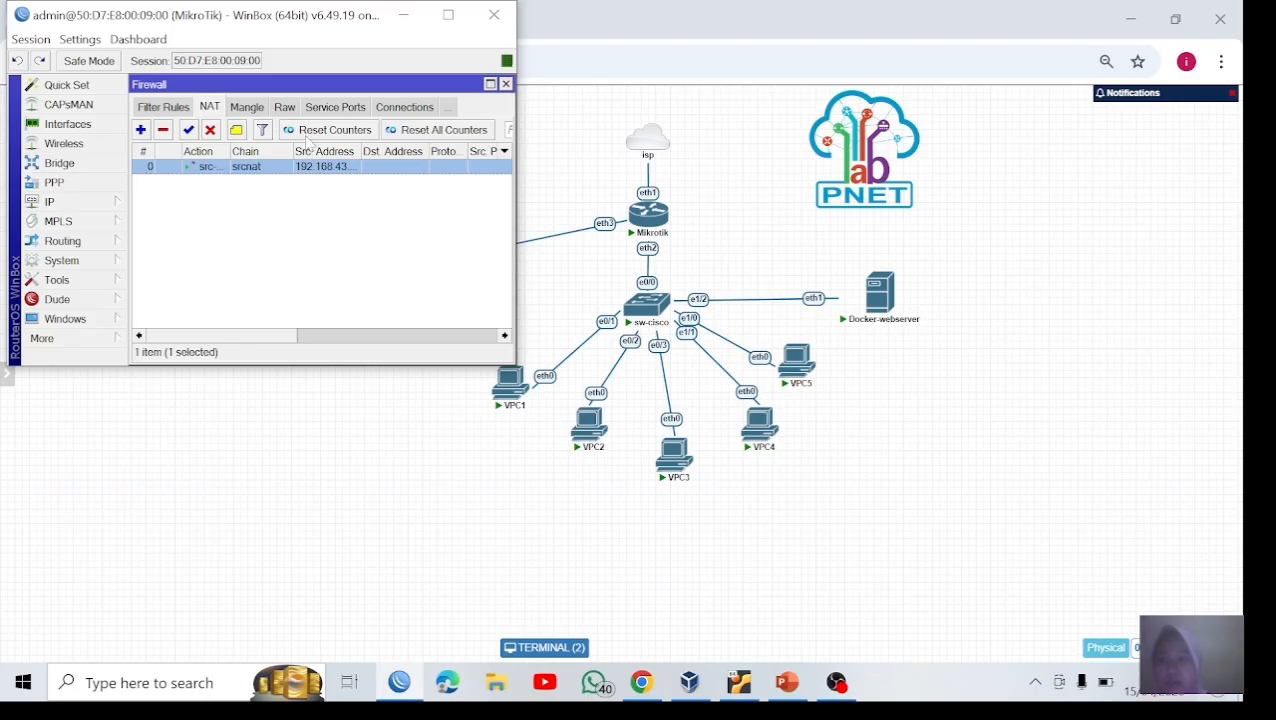
{"action": "left_click", "coordinate": [380, 107]}
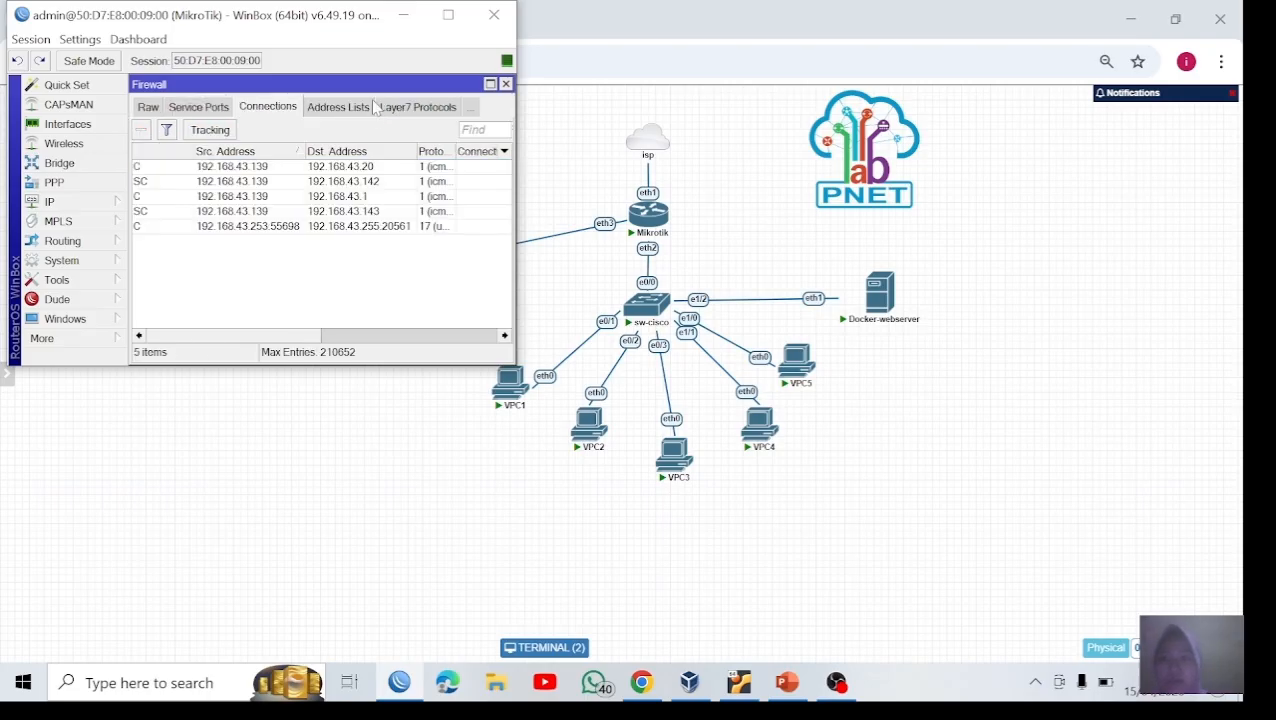
{"action": "left_click", "coordinate": [335, 107]}
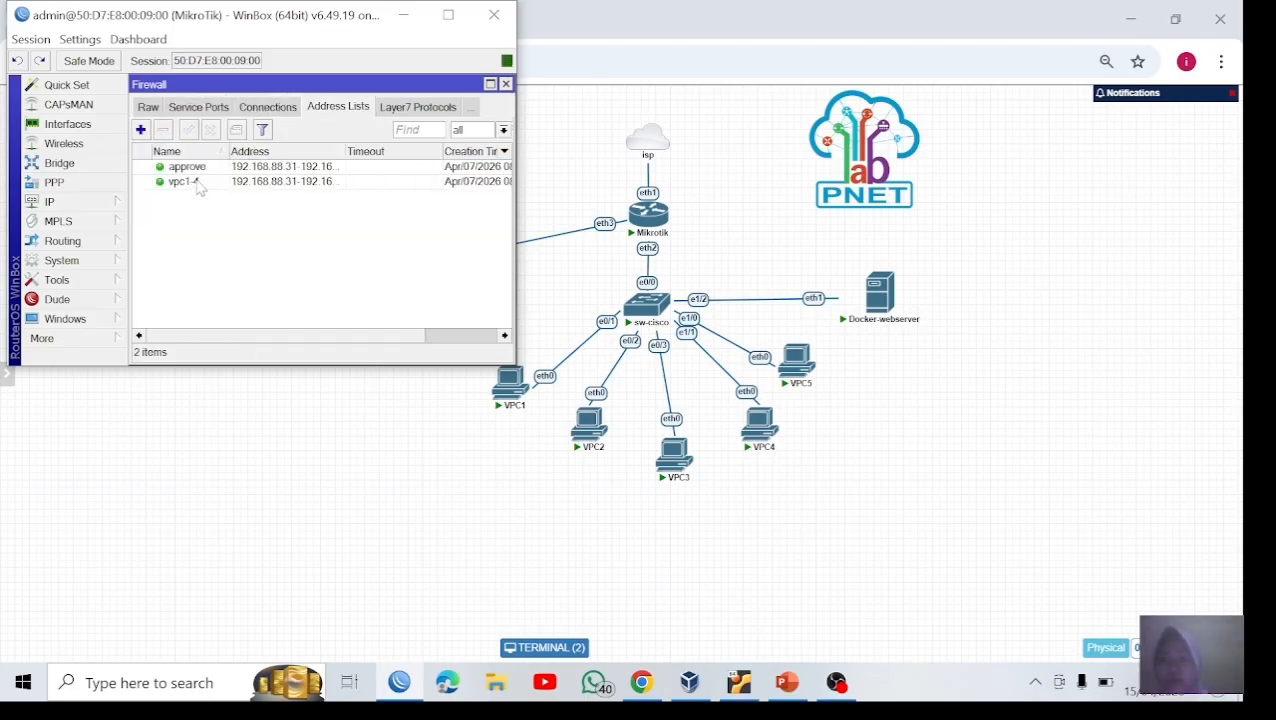
{"action": "left_click", "coordinate": [200, 184]}
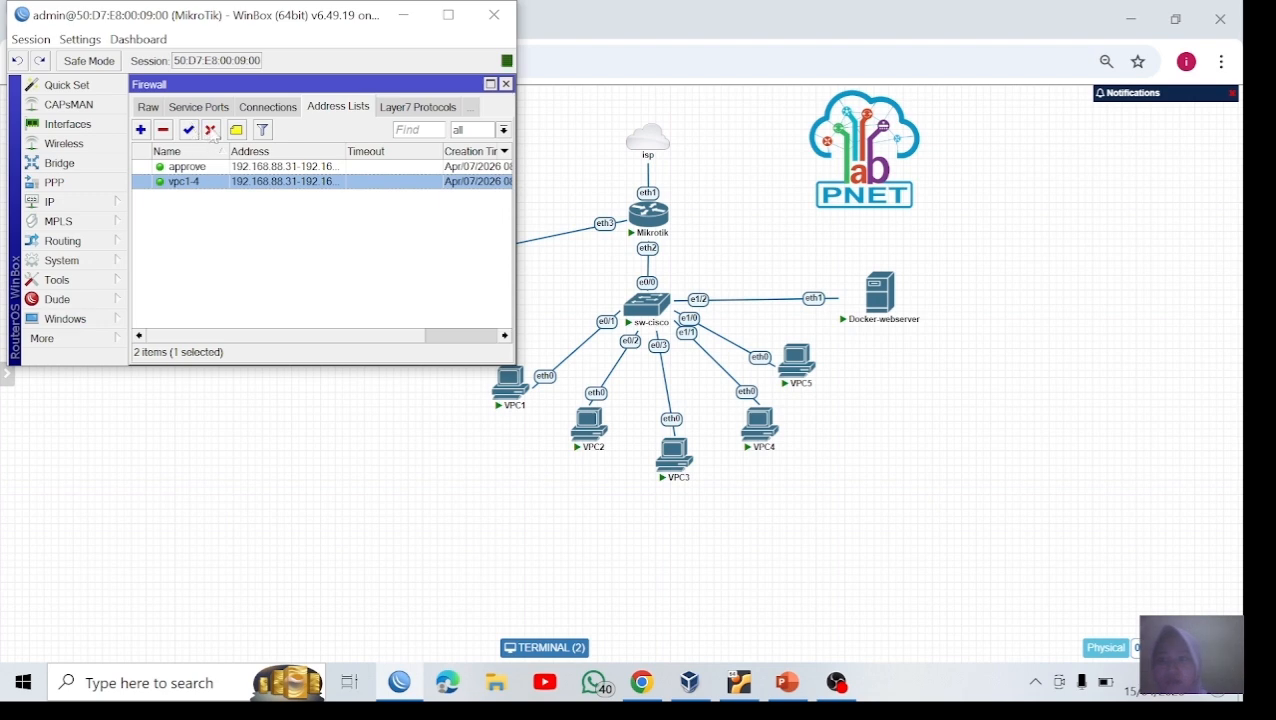
{"action": "left_click", "coordinate": [239, 236]}
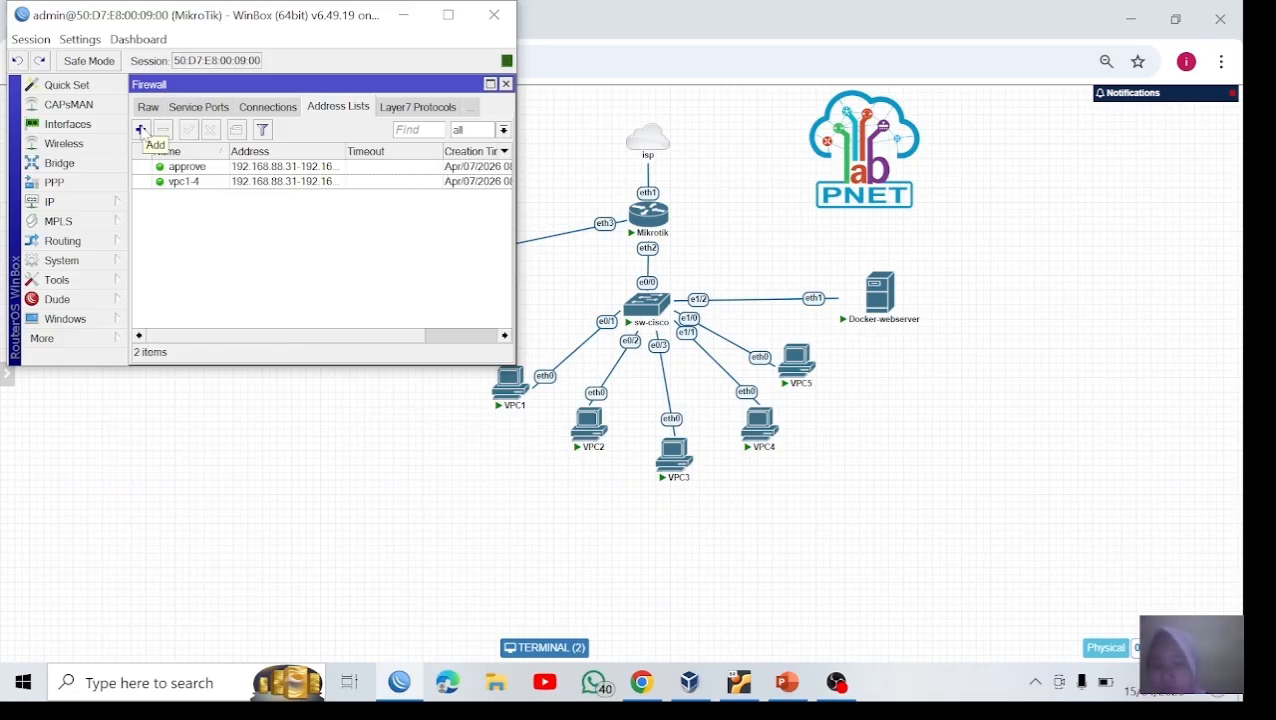
Step: Create a firewall address list entry with 192.168.88.144 as both its name and its address
{"action": "left_click", "coordinate": [141, 130]}
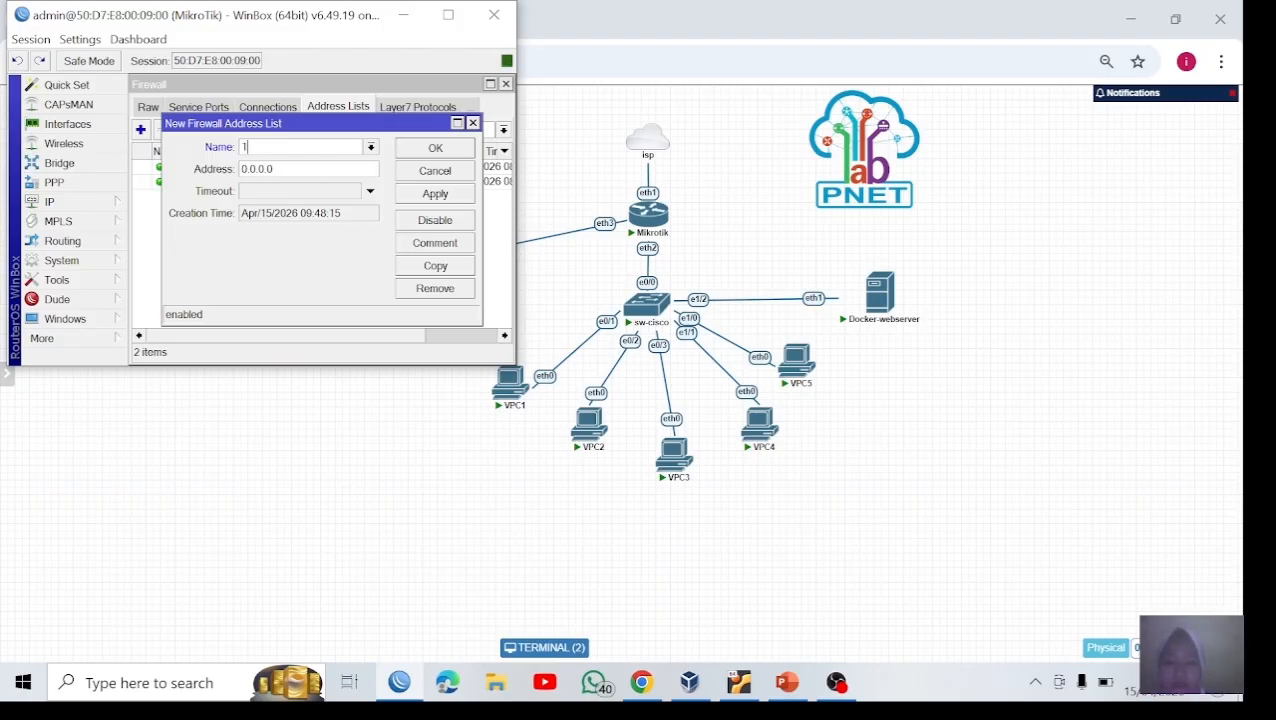
{"action": "type", "text": "92"}
{"action": "type", "text": ".168.88.144"}
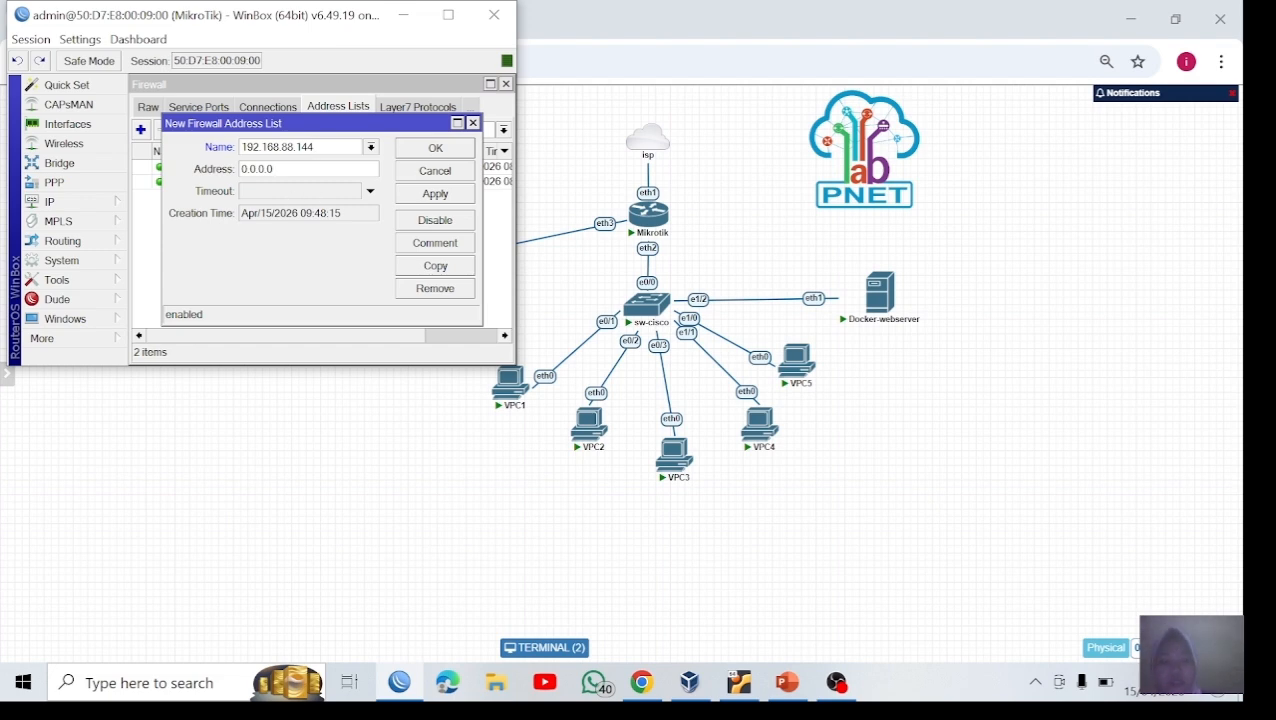
{"action": "key", "text": "BackSpace"}
{"action": "key", "text": "BackSpace"}
{"action": "key", "text": "BackSpace"}
{"action": "key", "text": "BackSpace"}
{"action": "key", "text": "BackSpace"}
{"action": "key", "text": "BackSpace"}
{"action": "key", "text": "BackSpace"}
{"action": "type", "text": "192.168"}
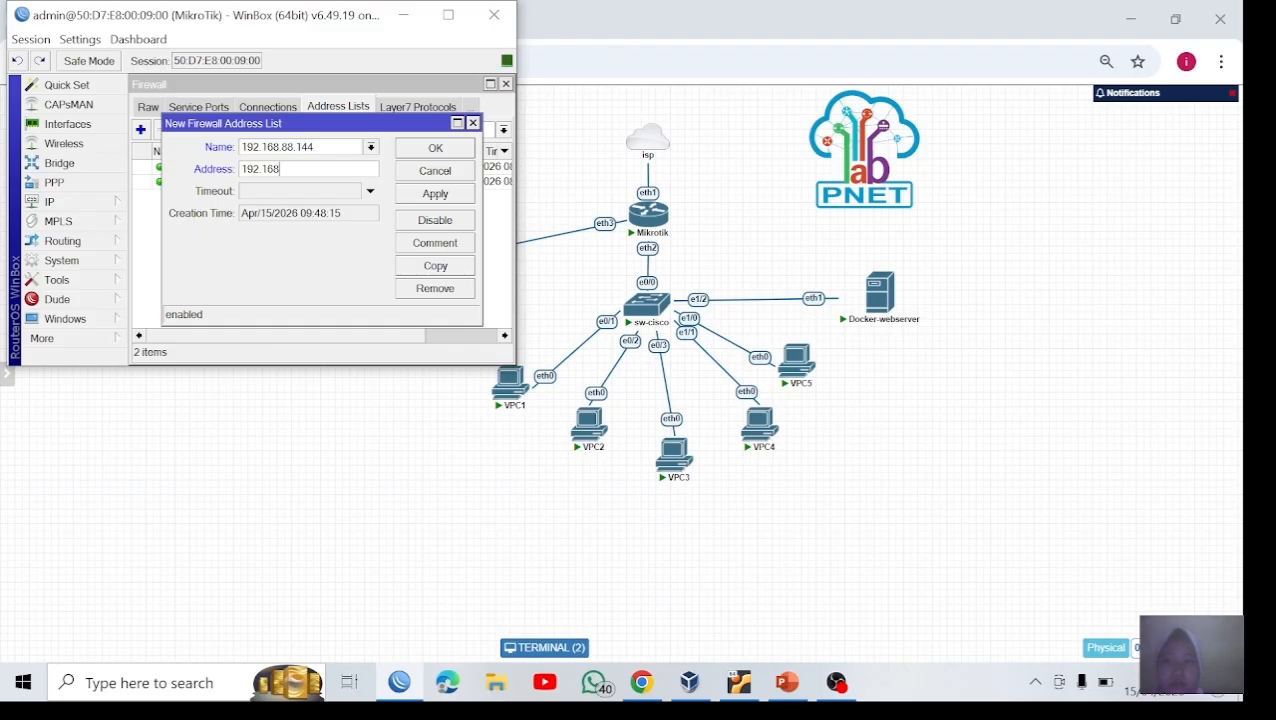
{"action": "type", "text": ".88.144"}
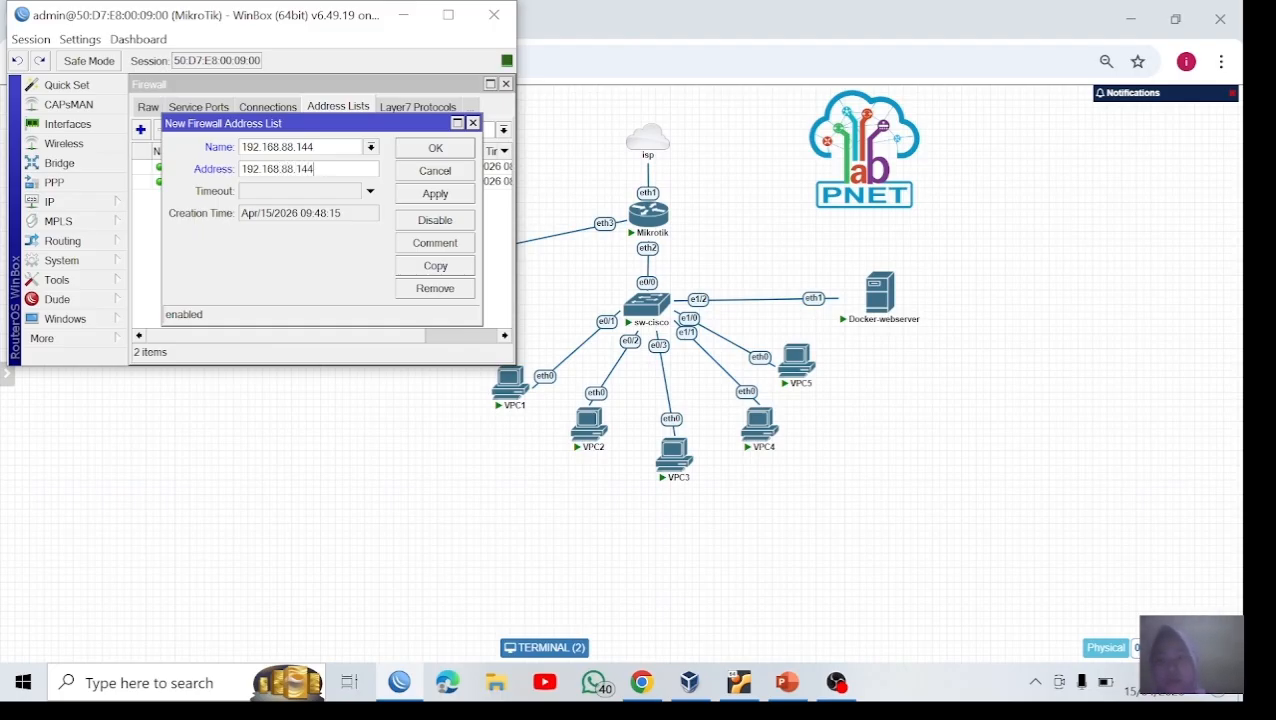
Step: Change the new address list entry's name to add, then apply and save the entry
{"action": "key", "text": "BackSpace"}
{"action": "key", "text": "BackSpace"}
{"action": "key", "text": "BackSpace"}
{"action": "key", "text": "BackSpace"}
{"action": "key", "text": "BackSpace"}
{"action": "key", "text": "BackSpace"}
{"action": "key", "text": "BackSpace"}
{"action": "key", "text": "BackSpace"}
{"action": "key", "text": "BackSpace"}
{"action": "key", "text": "BackSpace"}
{"action": "key", "text": "BackSpace"}
{"action": "key", "text": "BackSpace"}
{"action": "key", "text": "BackSpace"}
{"action": "key", "text": "BackSpace"}
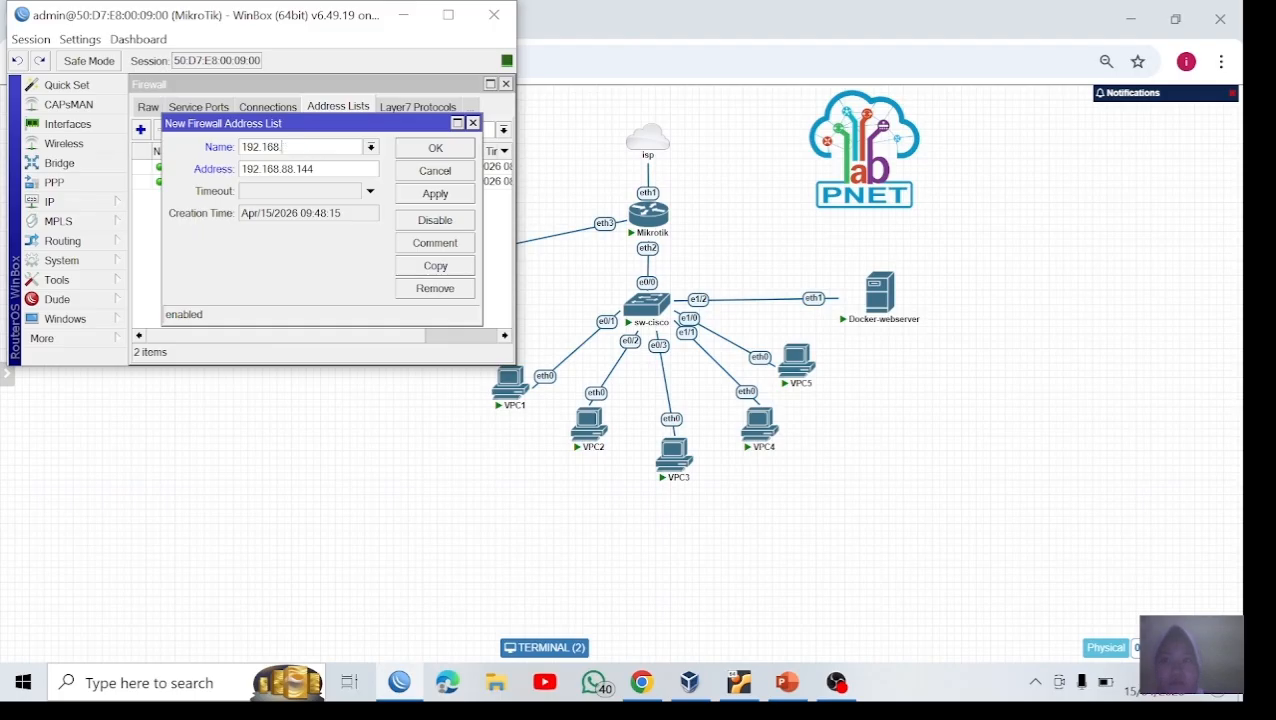
{"action": "type", "text": "add"}
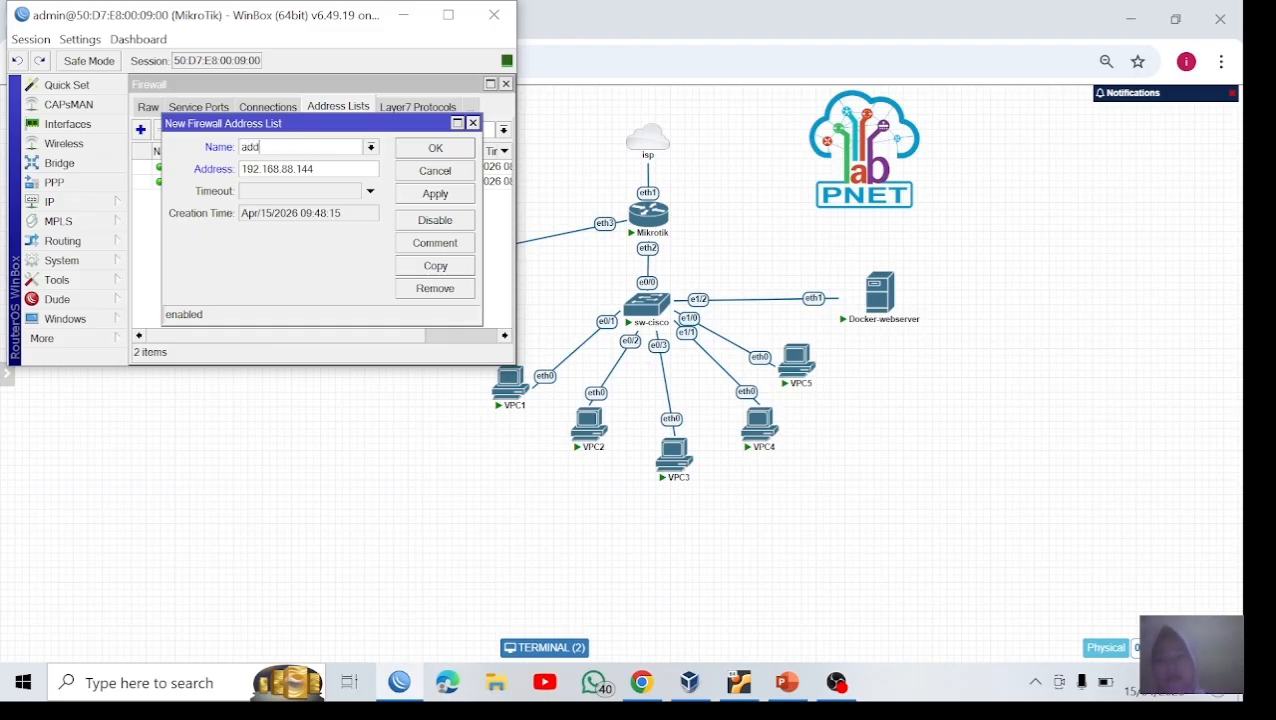
{"action": "left_click", "coordinate": [436, 194]}
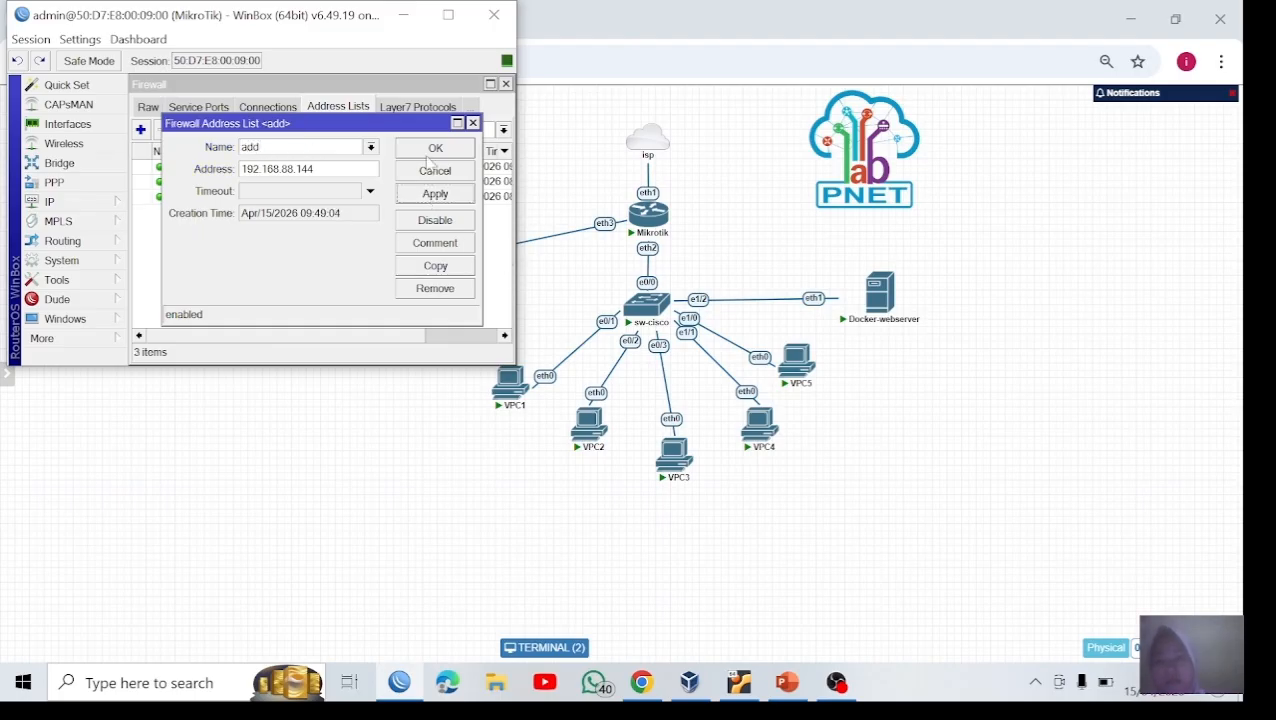
{"action": "left_click", "coordinate": [436, 147]}
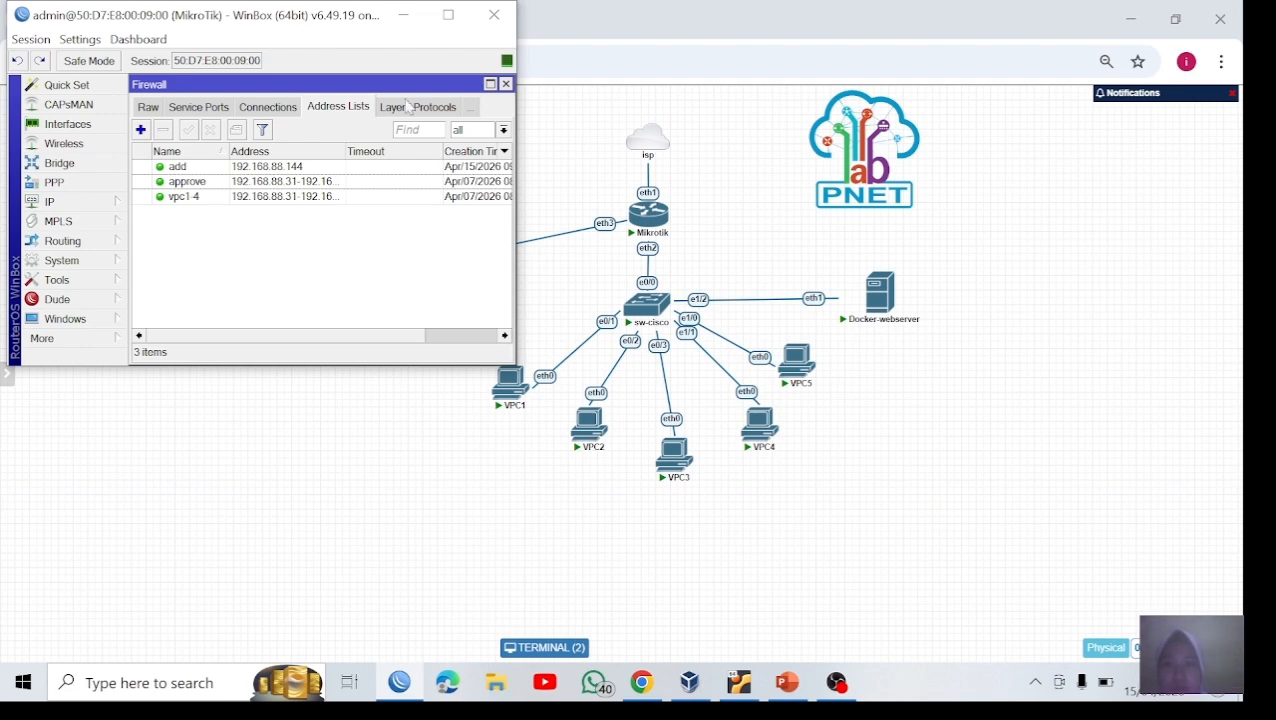
Step: Minimize WinBox to look over the PNETLab topology, then bring WinBox back
{"action": "left_click", "coordinate": [403, 16]}
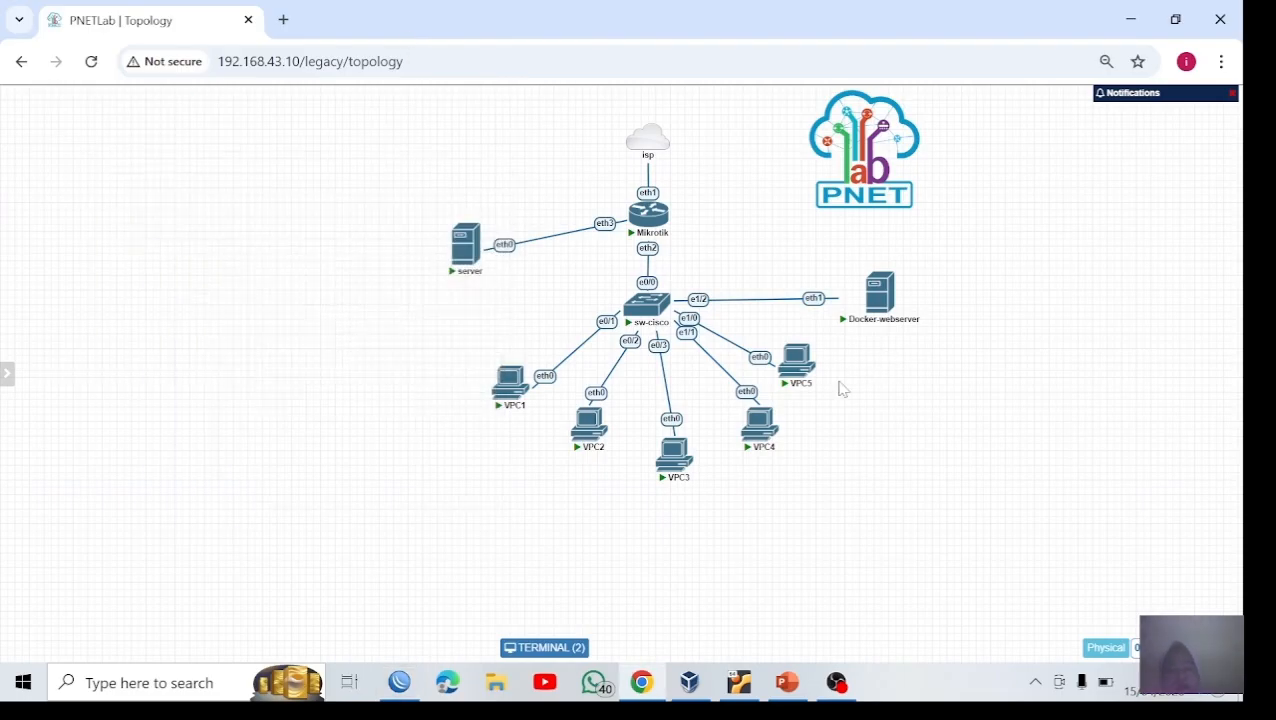
{"action": "mouse_move", "coordinate": [532, 390]}
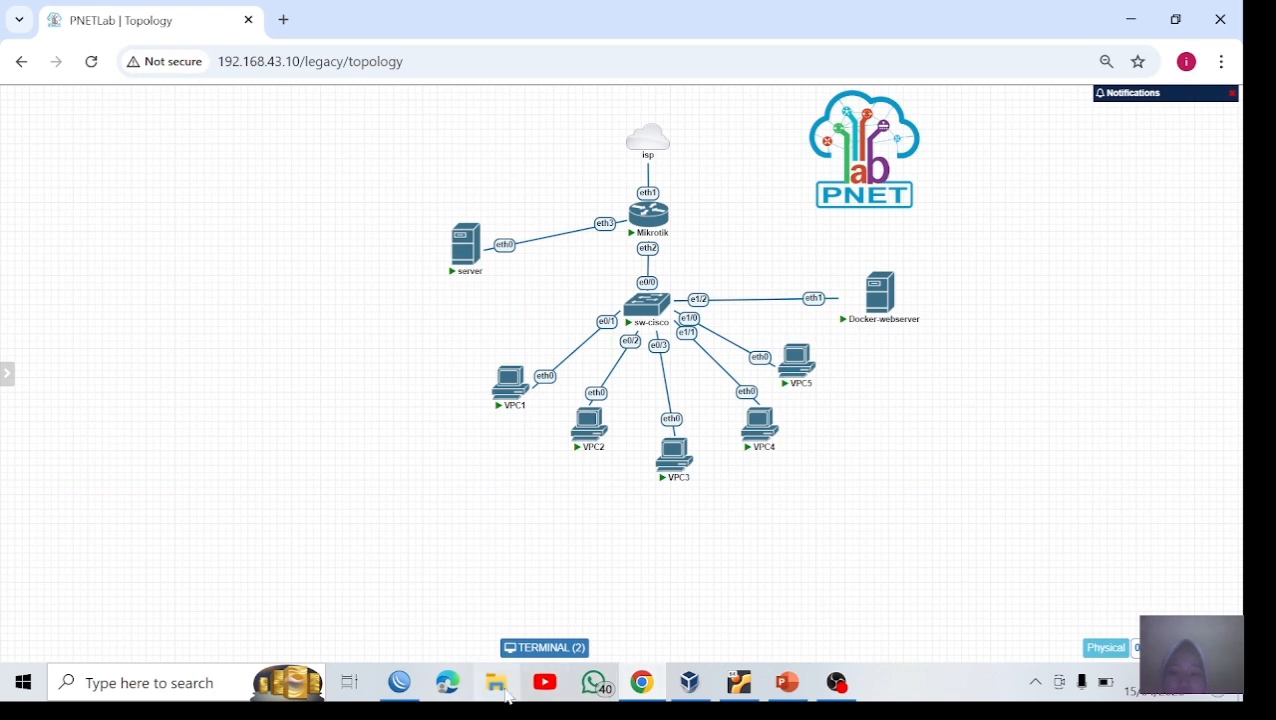
{"action": "left_click", "coordinate": [392, 690]}
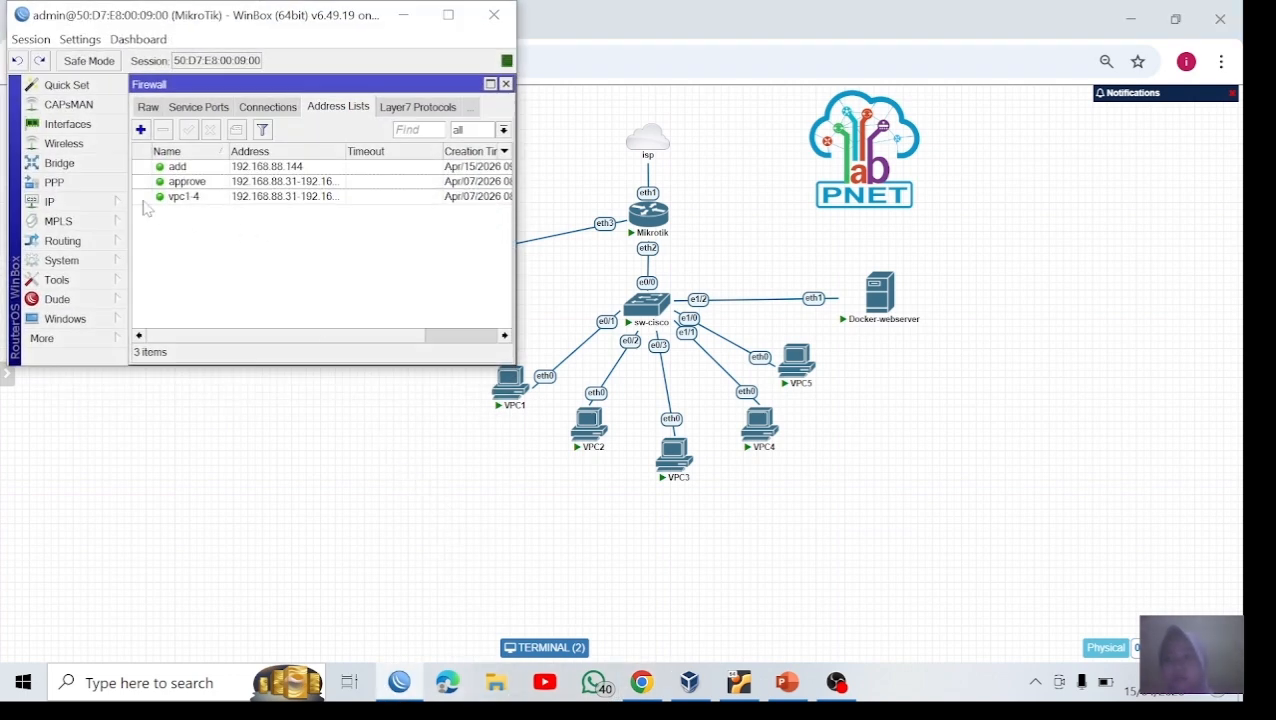
Step: Start a new firewall NAT rule and set its chain to dstnat
{"action": "left_click", "coordinate": [100, 202]}
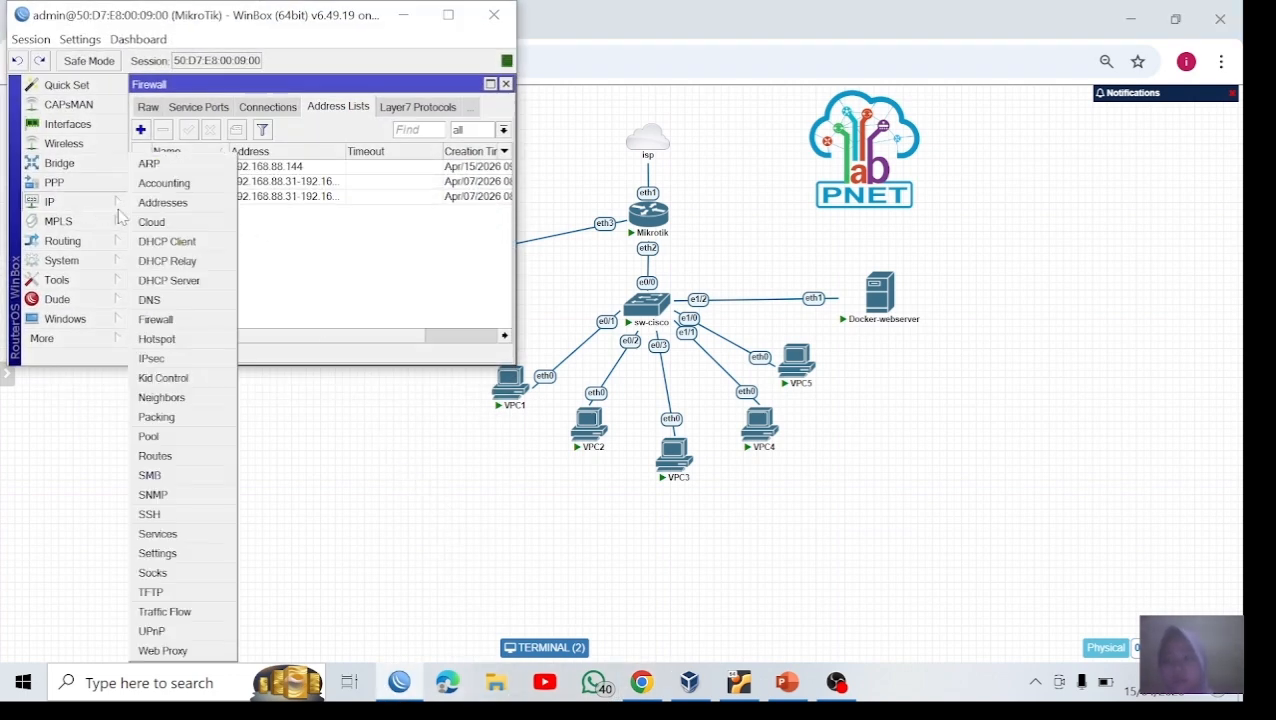
{"action": "left_click", "coordinate": [200, 328]}
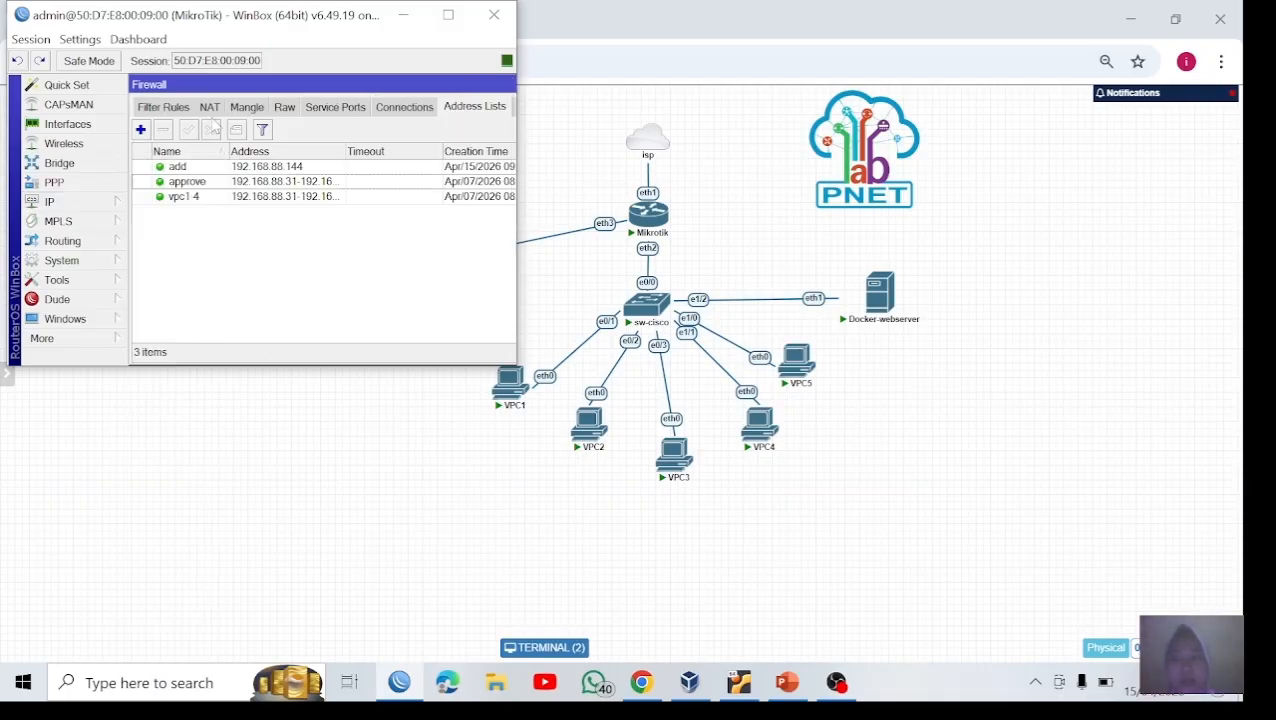
{"action": "left_click", "coordinate": [212, 110]}
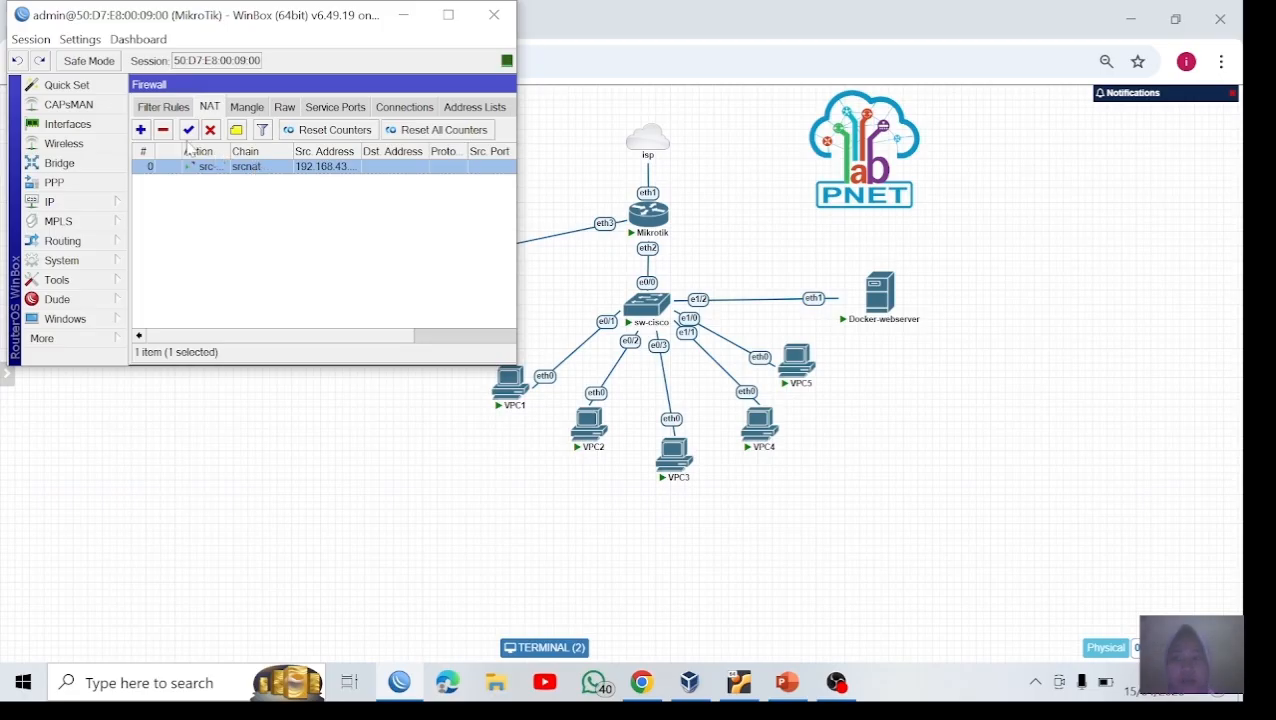
{"action": "left_click", "coordinate": [141, 130]}
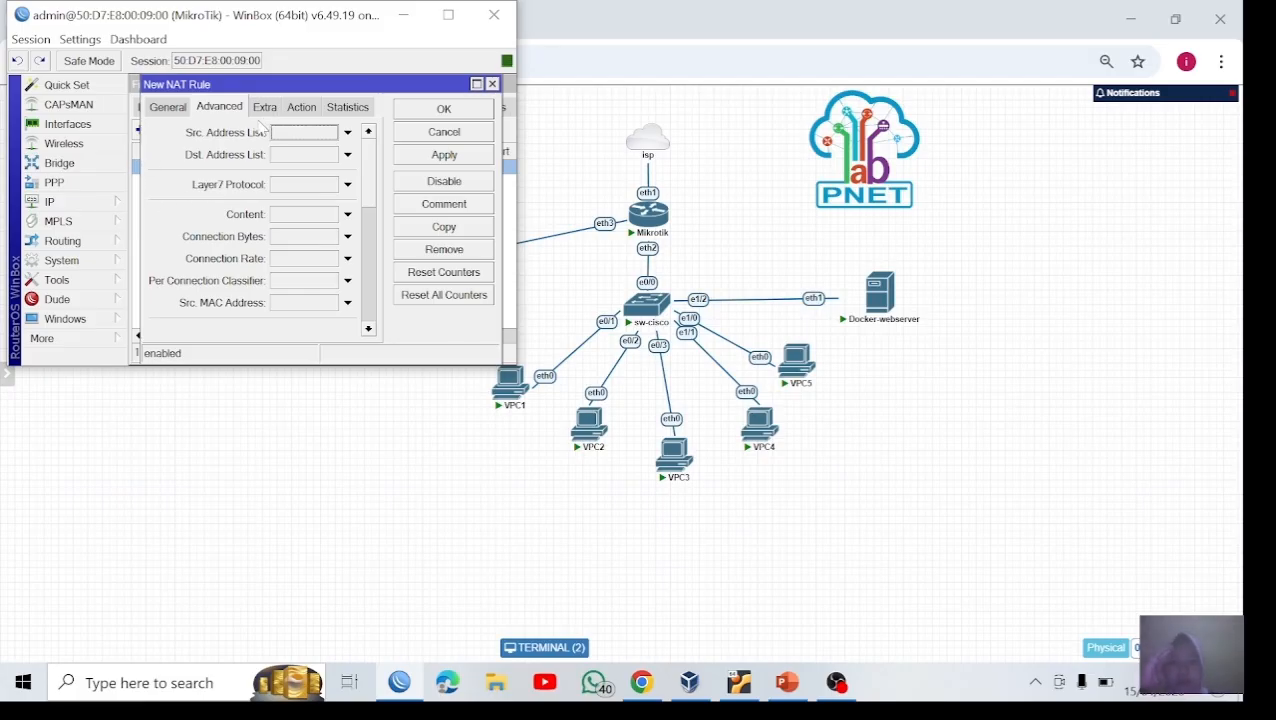
{"action": "left_click", "coordinate": [168, 107]}
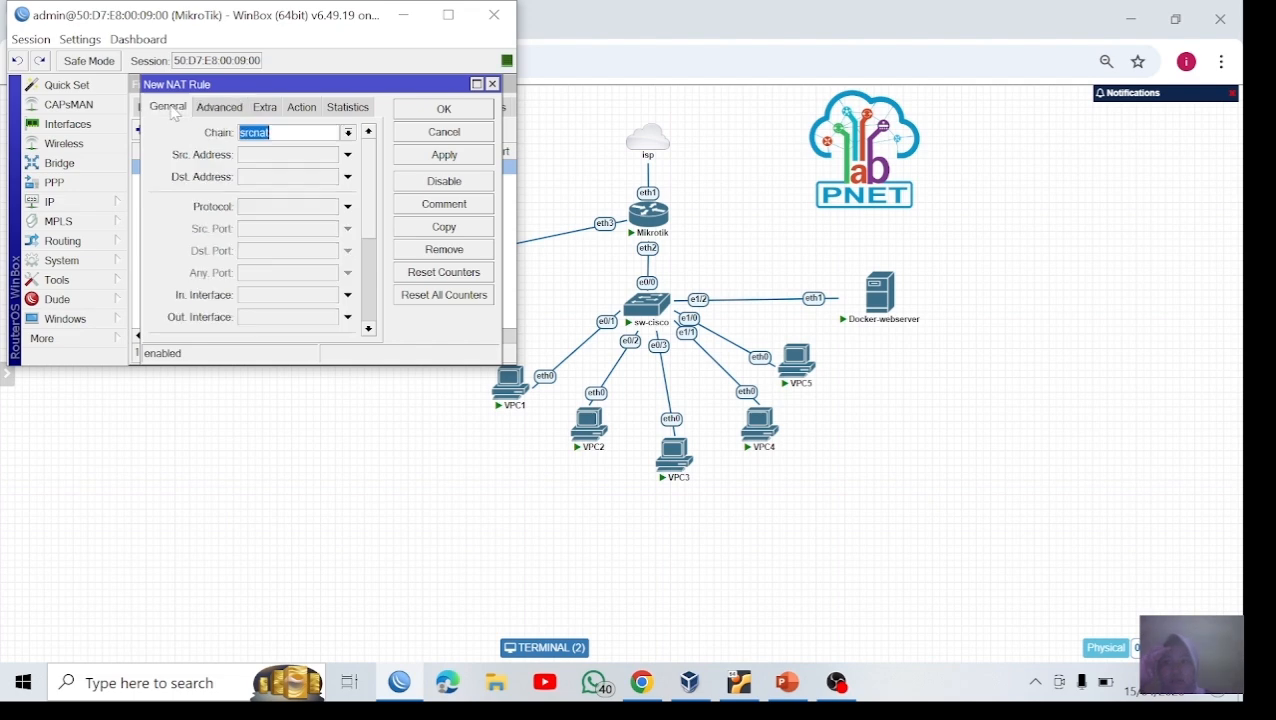
{"action": "left_click", "coordinate": [348, 132]}
{"action": "left_click", "coordinate": [335, 149]}
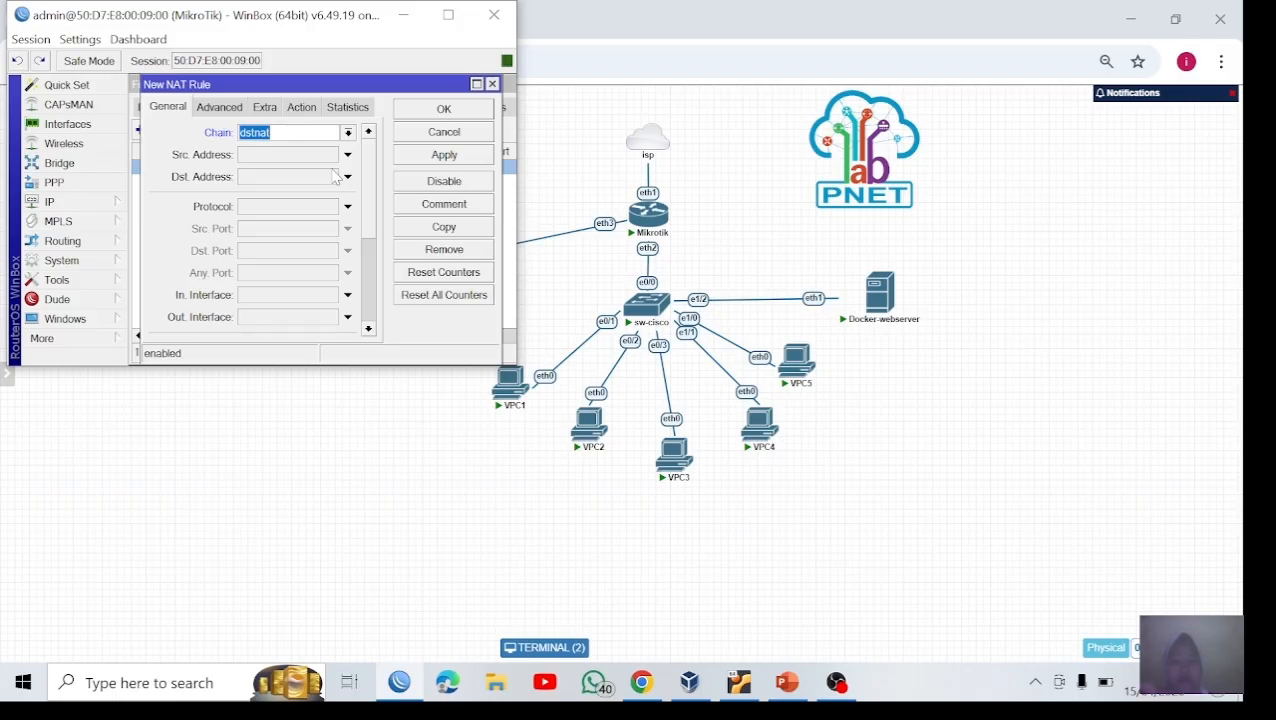
Step: Match protocol tcp, destination port 8181 and destination address 192.168.43.144 in the new NAT rule
{"action": "left_click", "coordinate": [295, 210]}
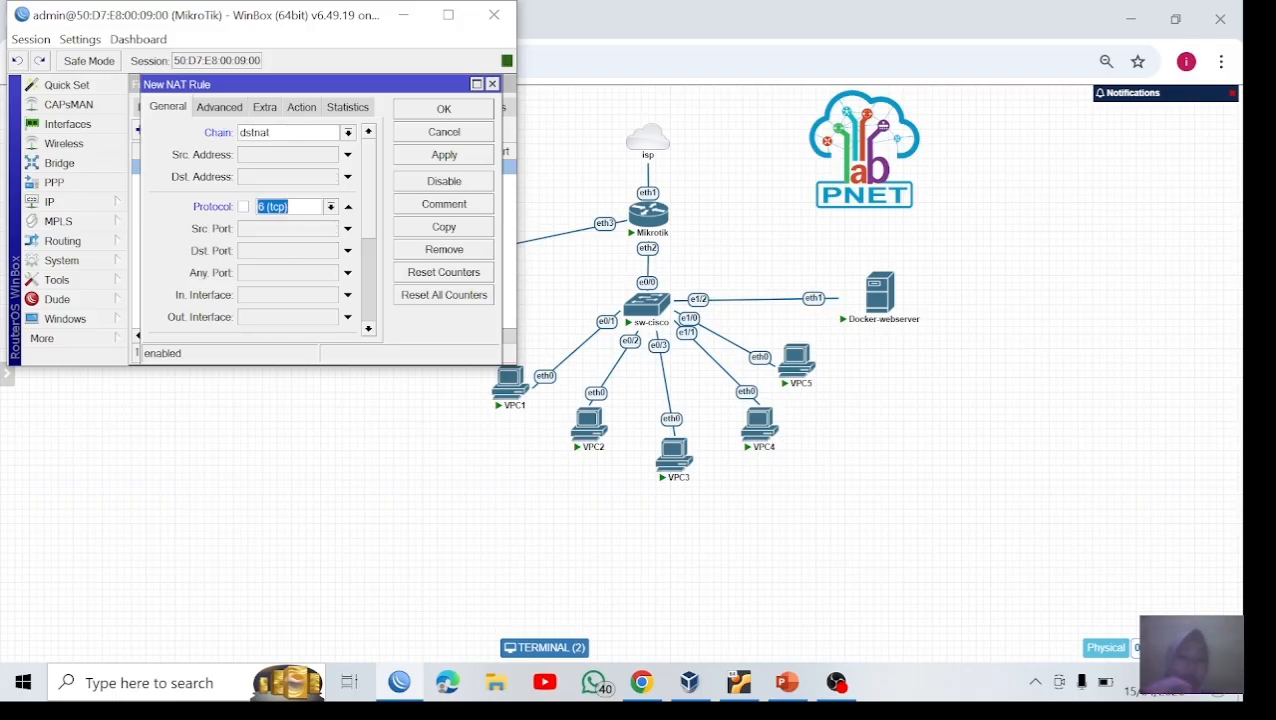
{"action": "key", "text": "BackSpace"}
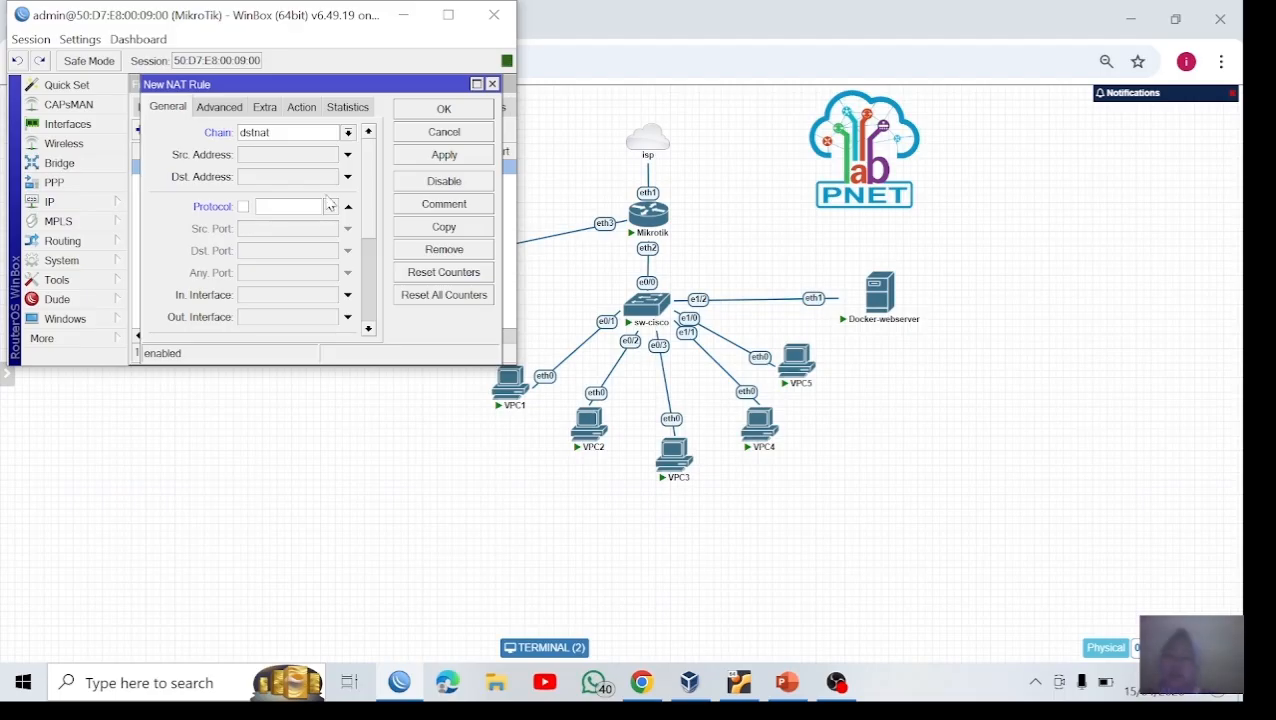
{"action": "left_click", "coordinate": [330, 206]}
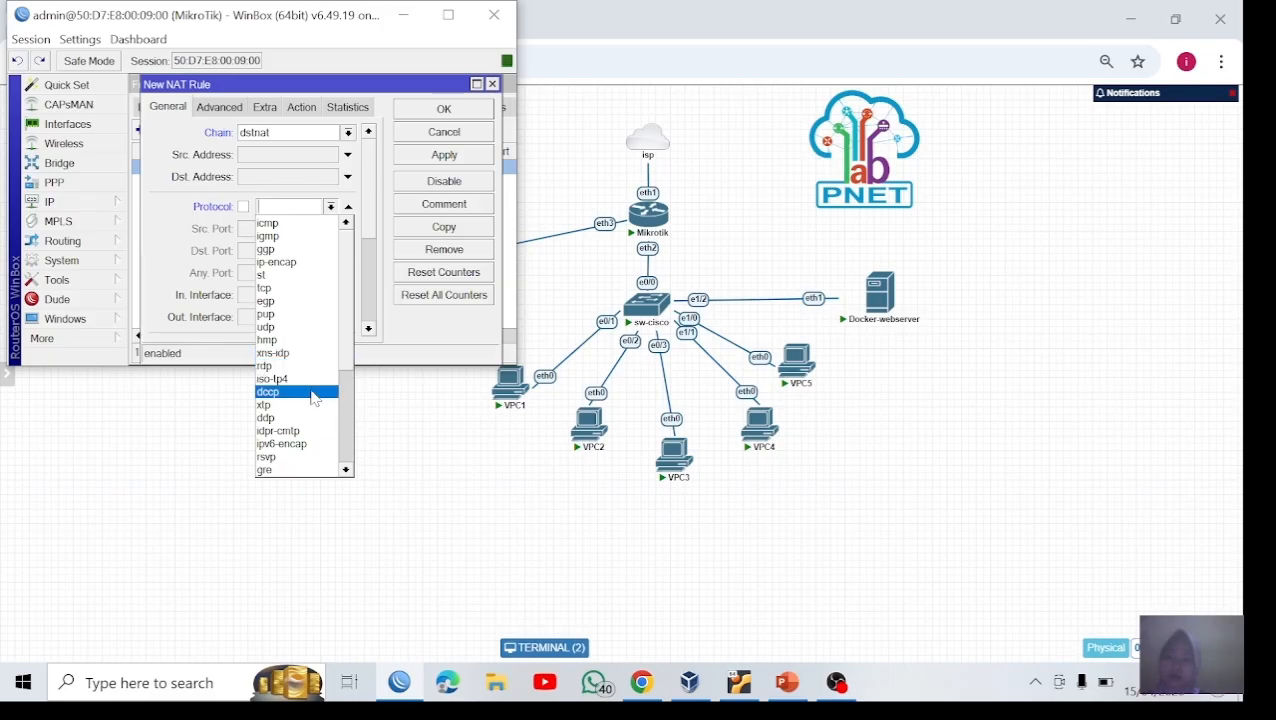
{"action": "left_click", "coordinate": [300, 288]}
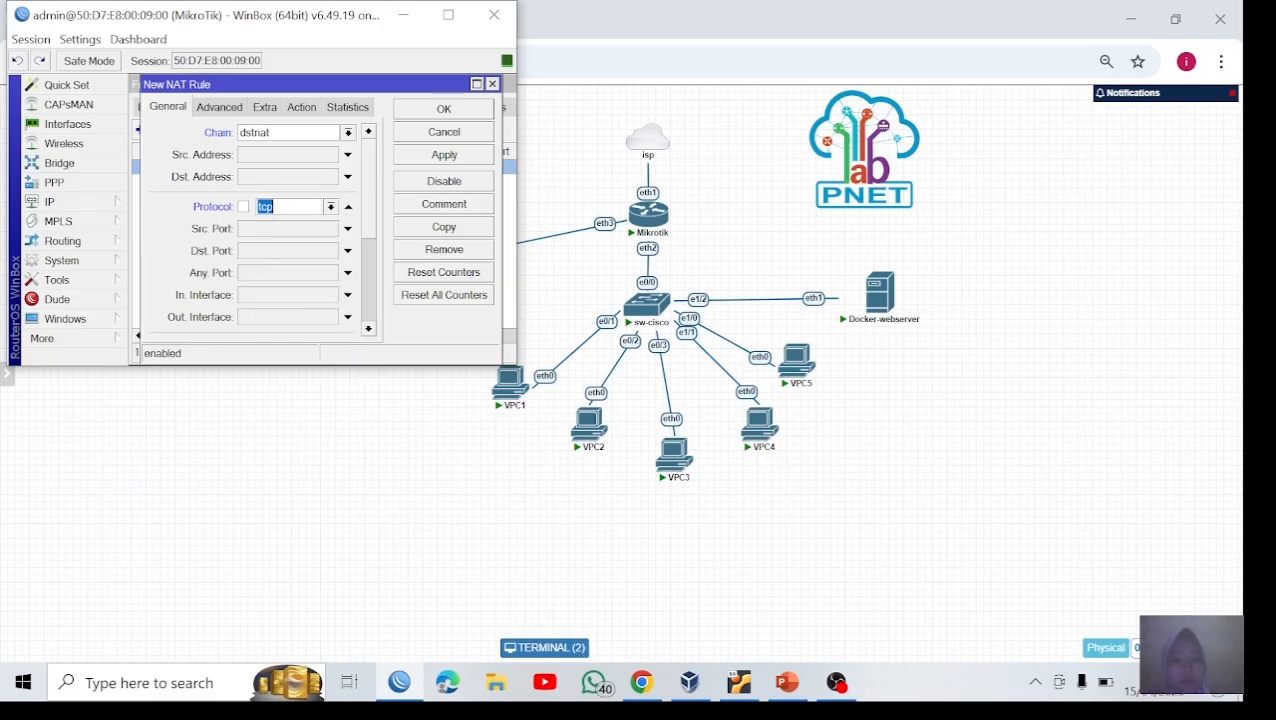
{"action": "left_click", "coordinate": [243, 253]}
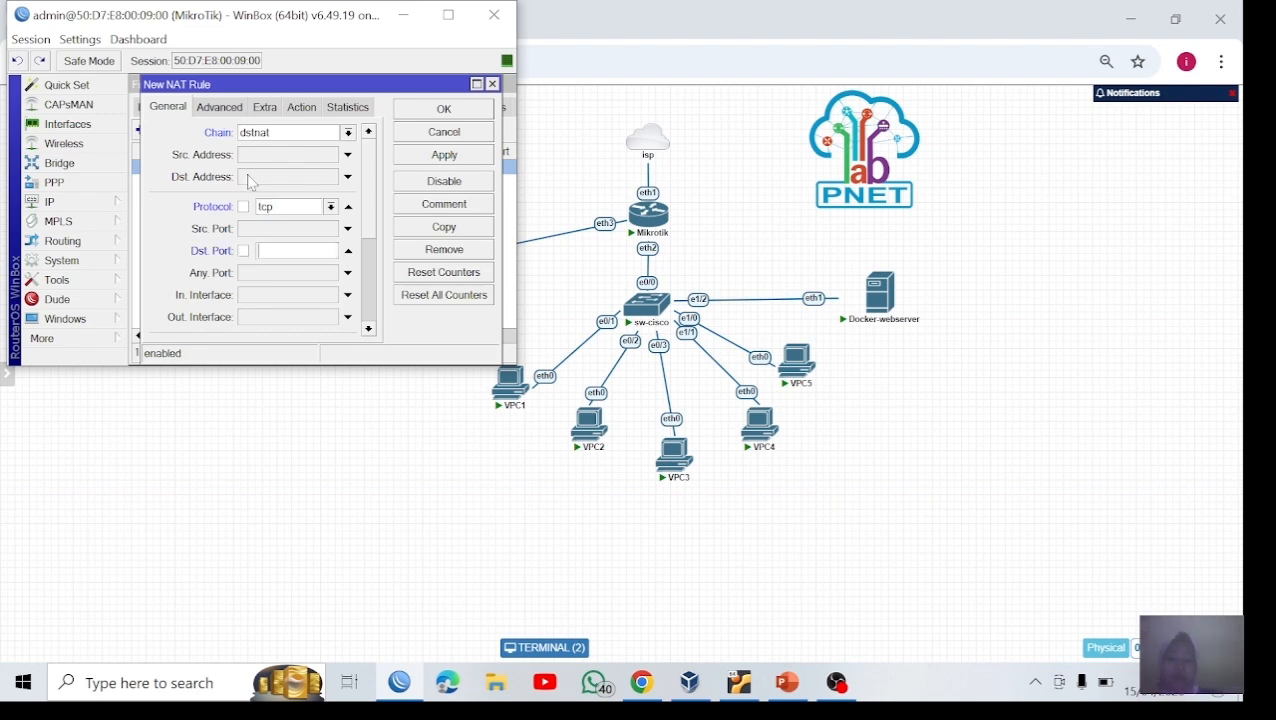
{"action": "type", "text": "8181"}
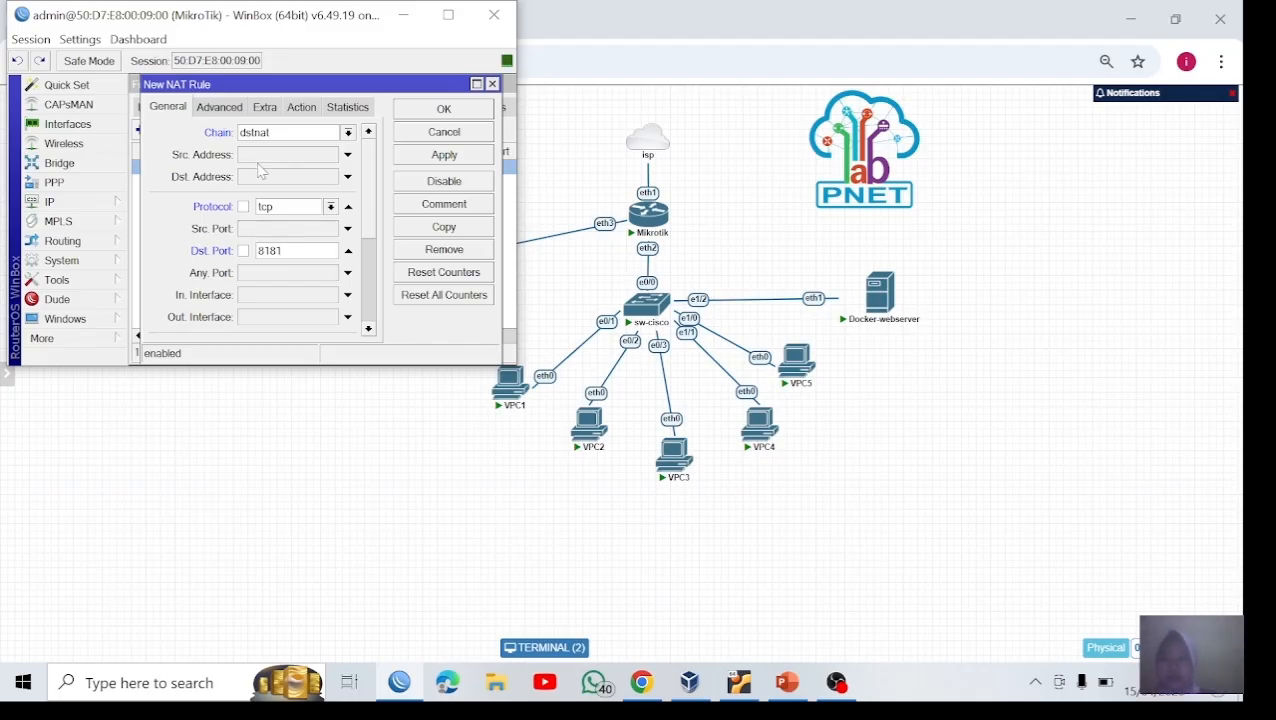
{"action": "left_click", "coordinate": [259, 173]}
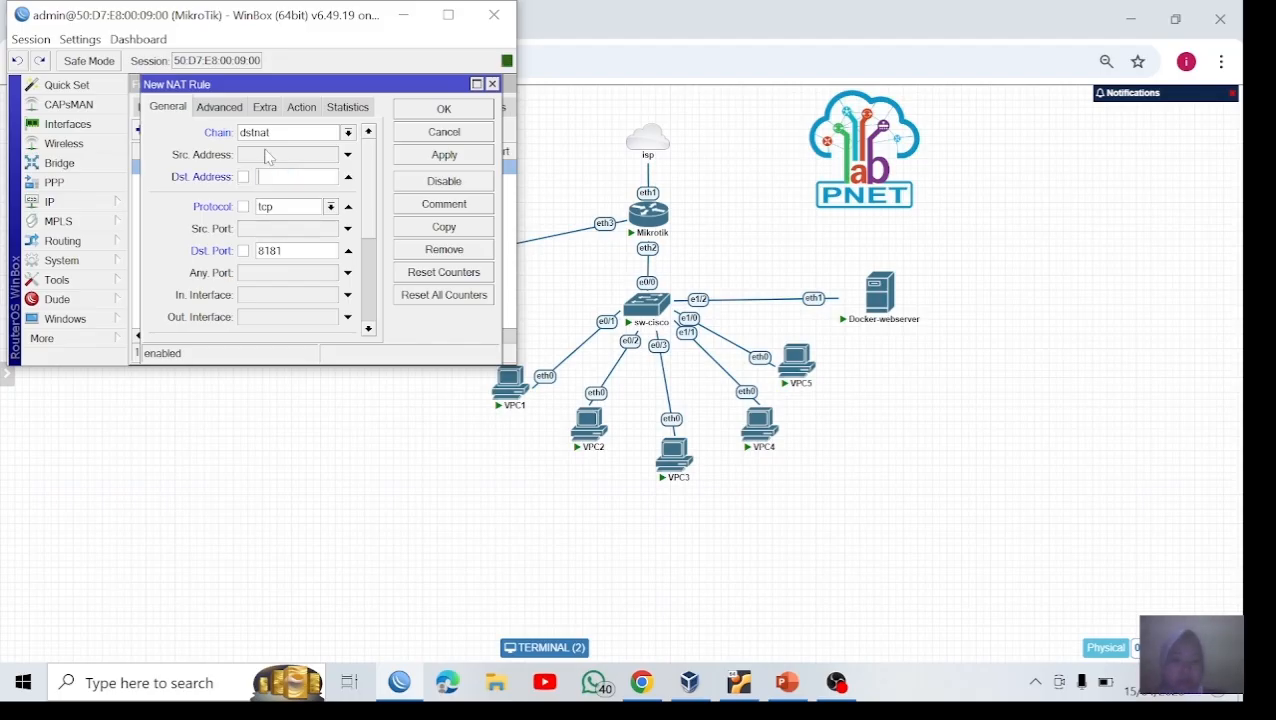
{"action": "type", "text": "192.168.43.144"}
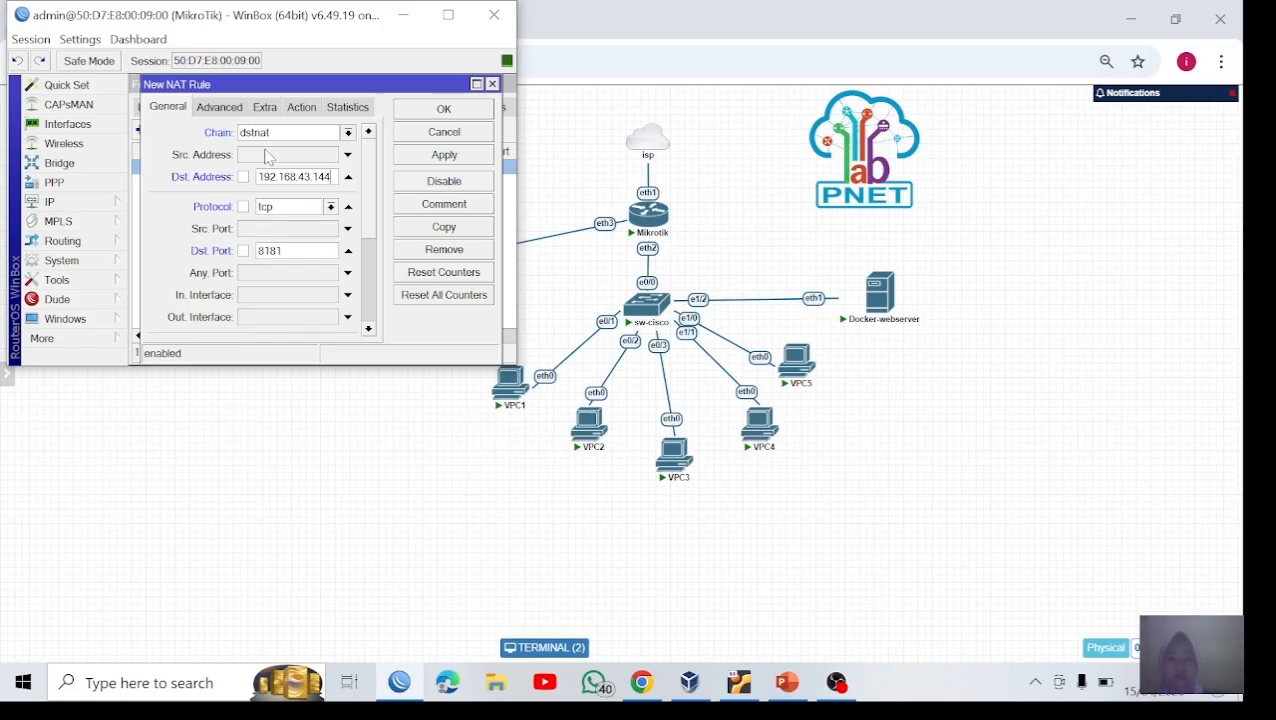
Step: Set the new NAT rule's action to dst-nat
{"action": "left_click", "coordinate": [300, 107]}
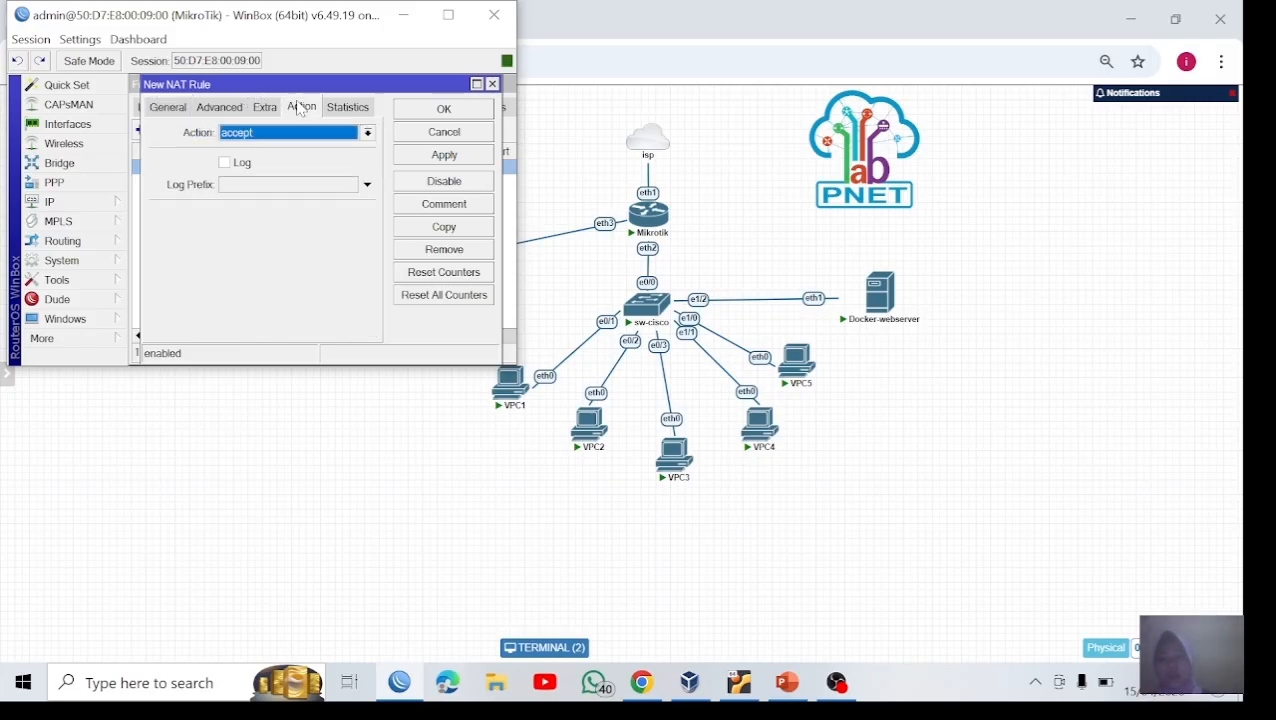
{"action": "left_click", "coordinate": [367, 133]}
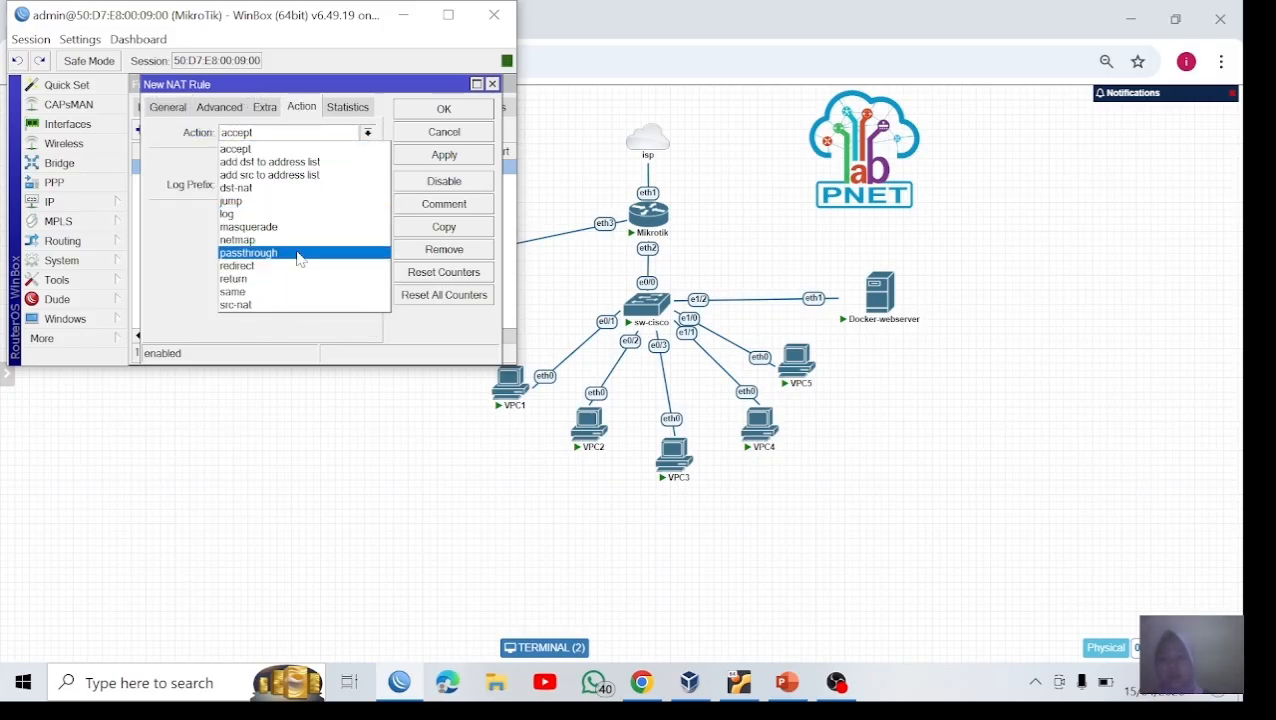
{"action": "left_click", "coordinate": [311, 191]}
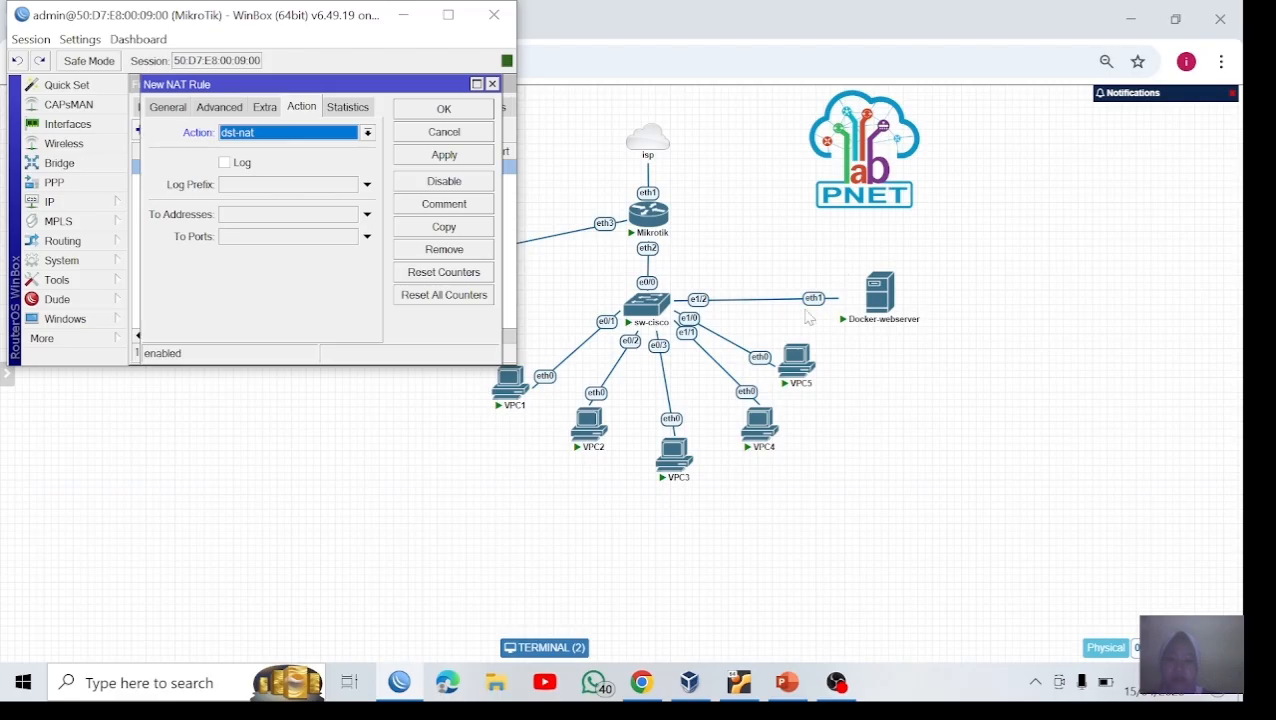
Step: Check the eth1 IP address in the Docker-webserver console in PNETLab, then return to WinBox
{"action": "mouse_move", "coordinate": [855, 305]}
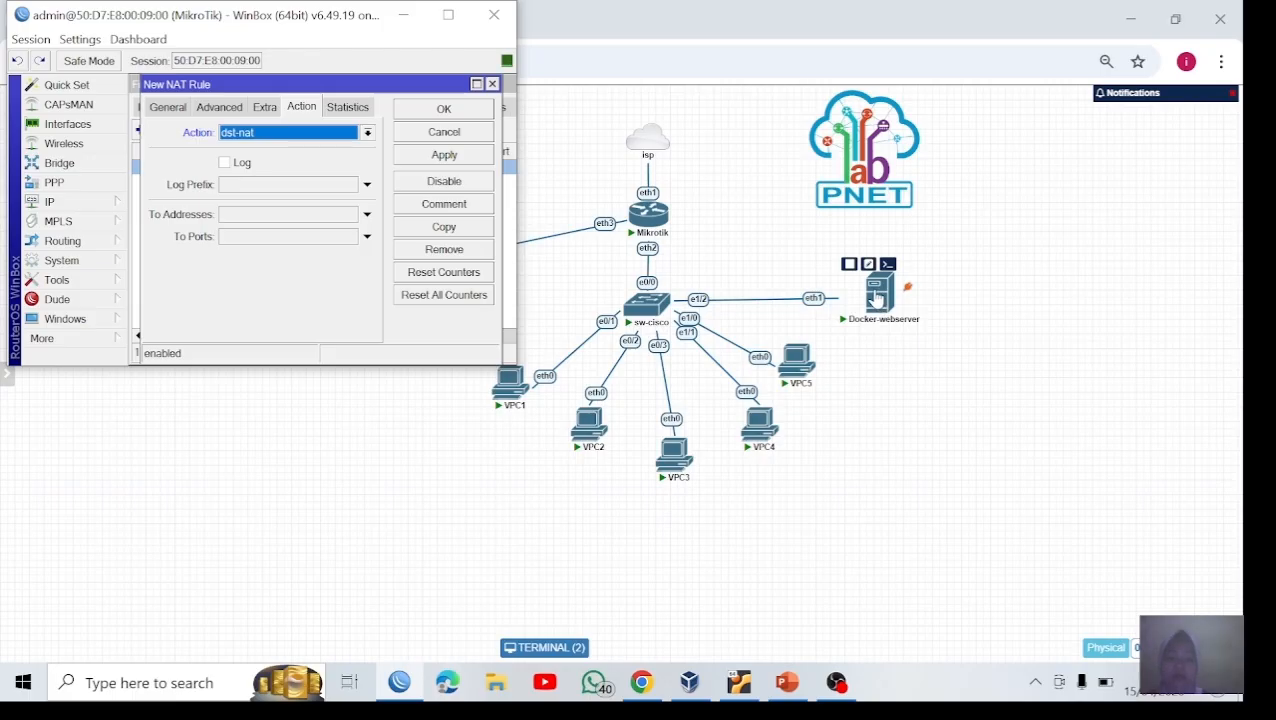
{"action": "left_click", "coordinate": [878, 298]}
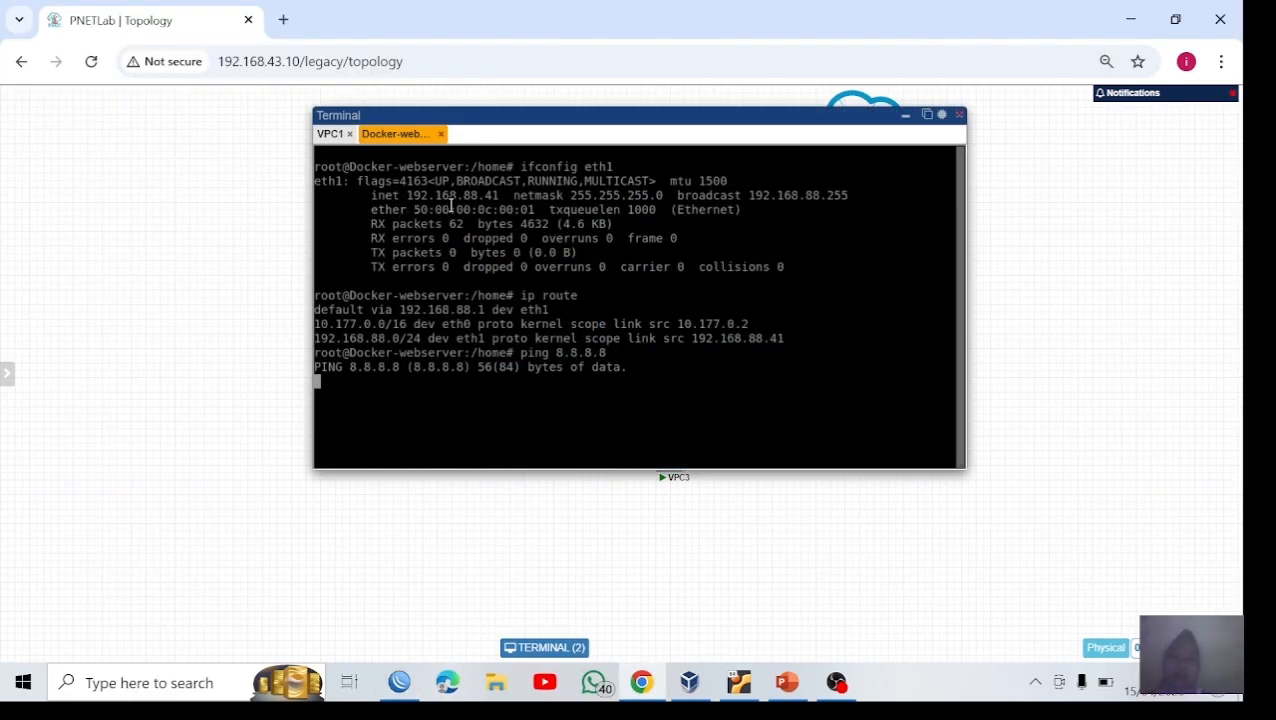
{"action": "left_click", "coordinate": [399, 682]}
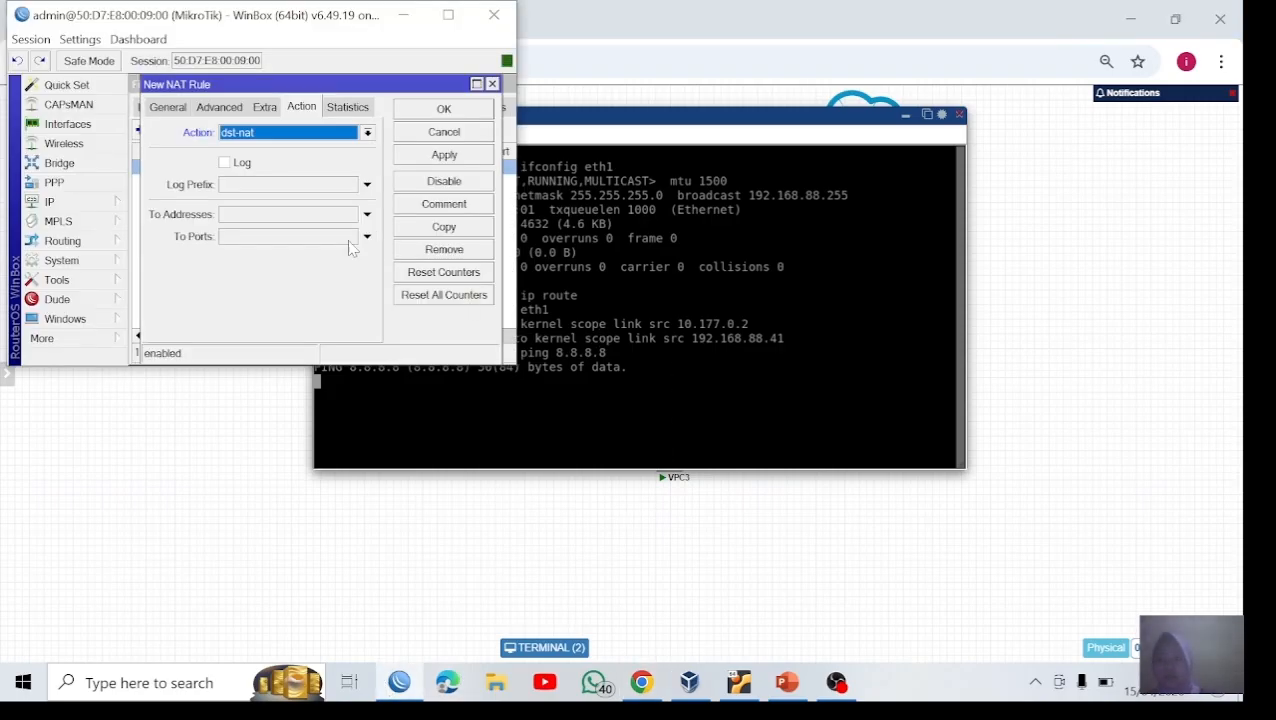
Step: Forward the new dstnat rule to address 192.168.88.41 on port 80 and save the rule
{"action": "left_click", "coordinate": [330, 214]}
{"action": "type", "text": "1"}
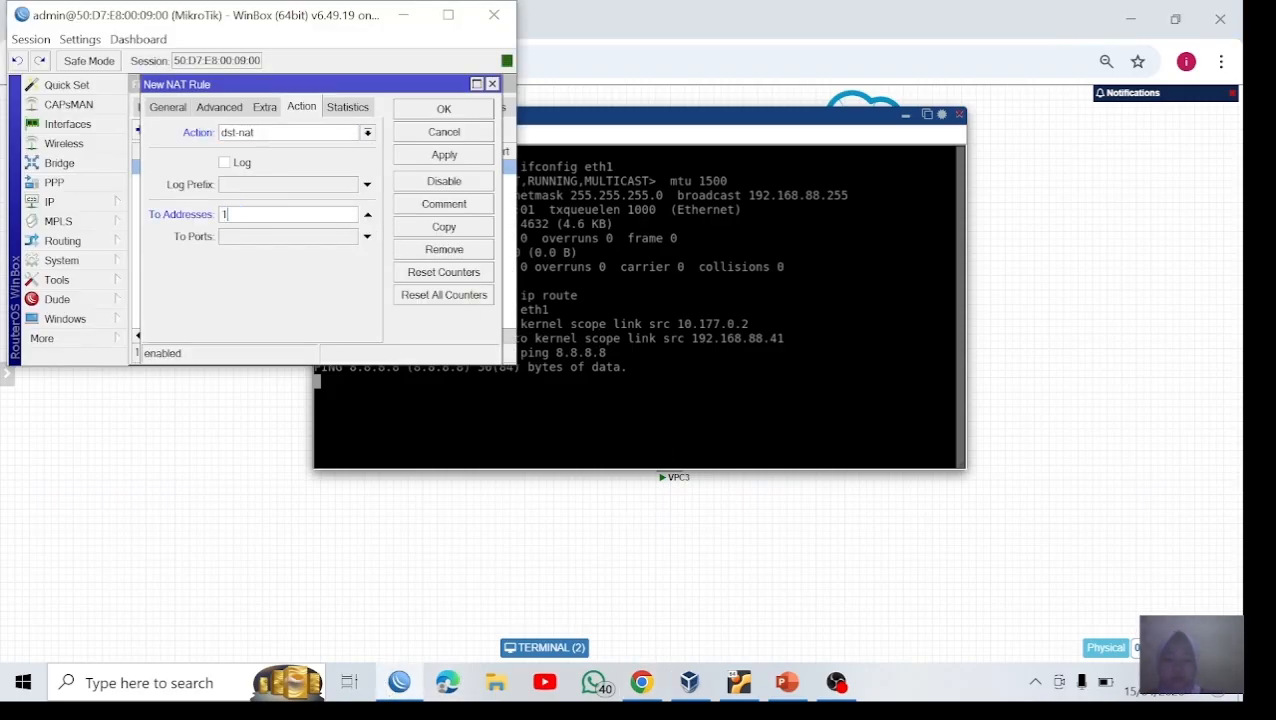
{"action": "type", "text": "92.168"}
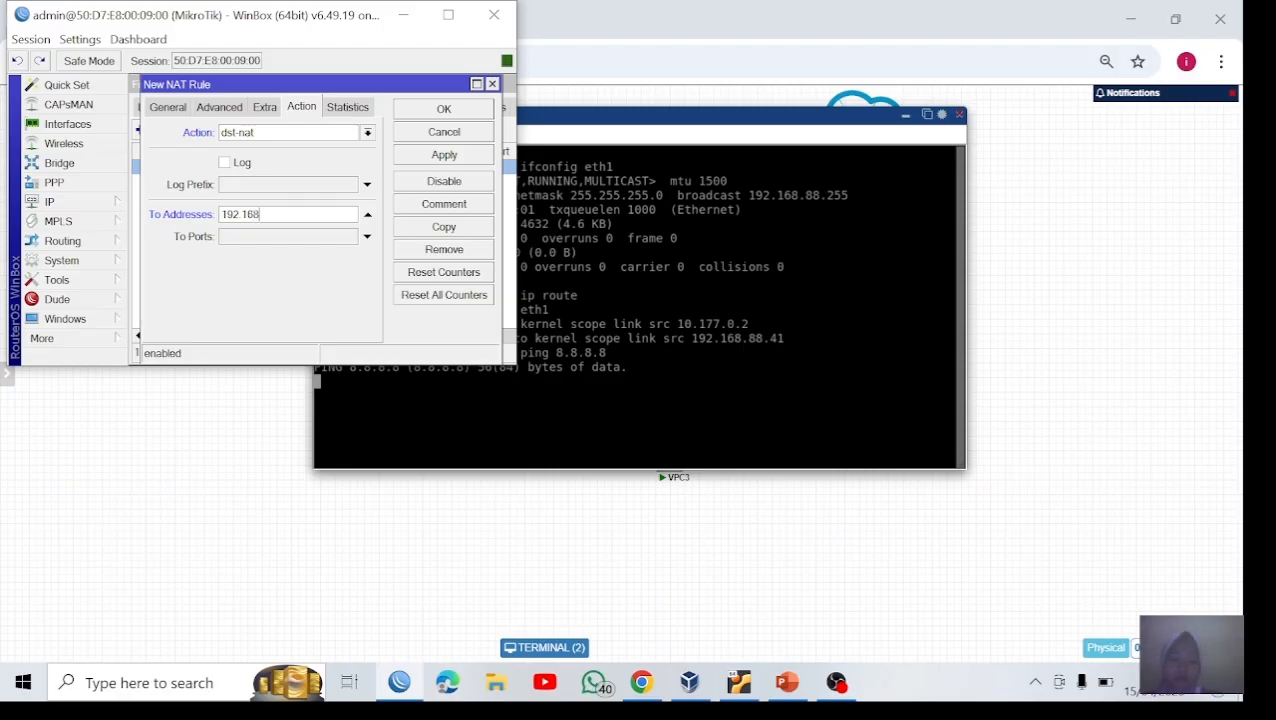
{"action": "type", "text": ".88.41"}
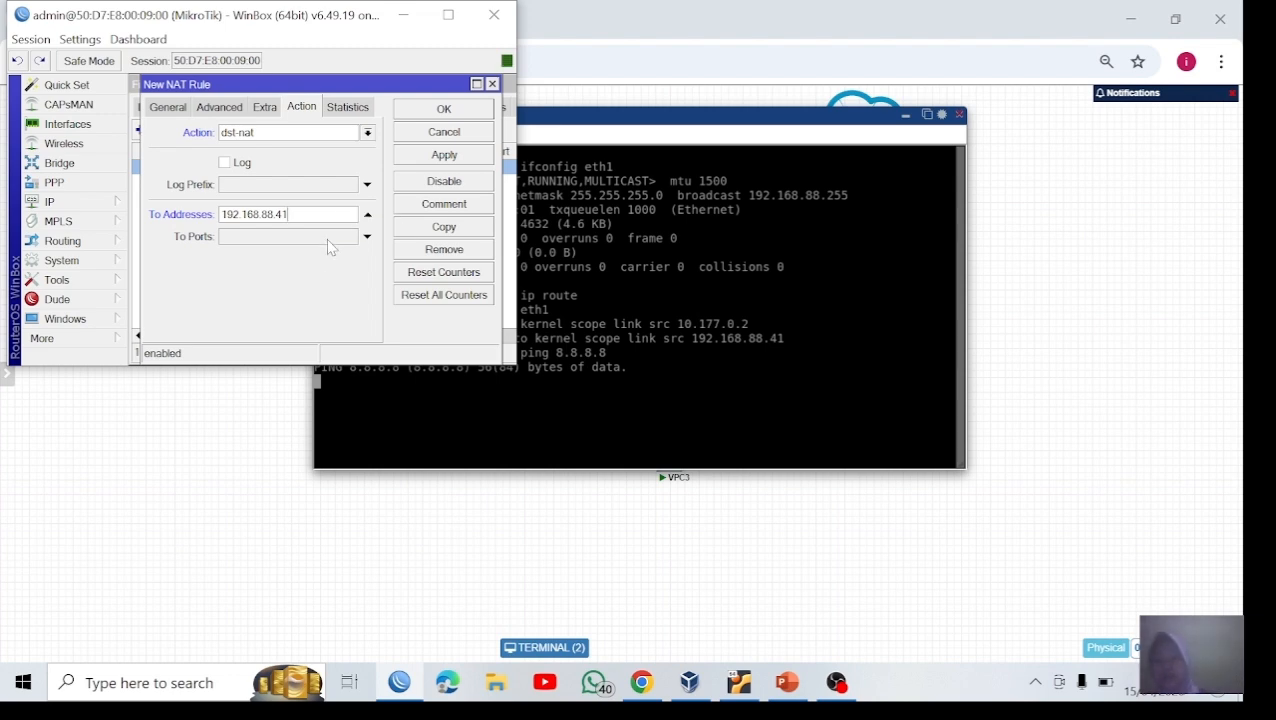
{"action": "left_click", "coordinate": [326, 238]}
{"action": "type", "text": "80"}
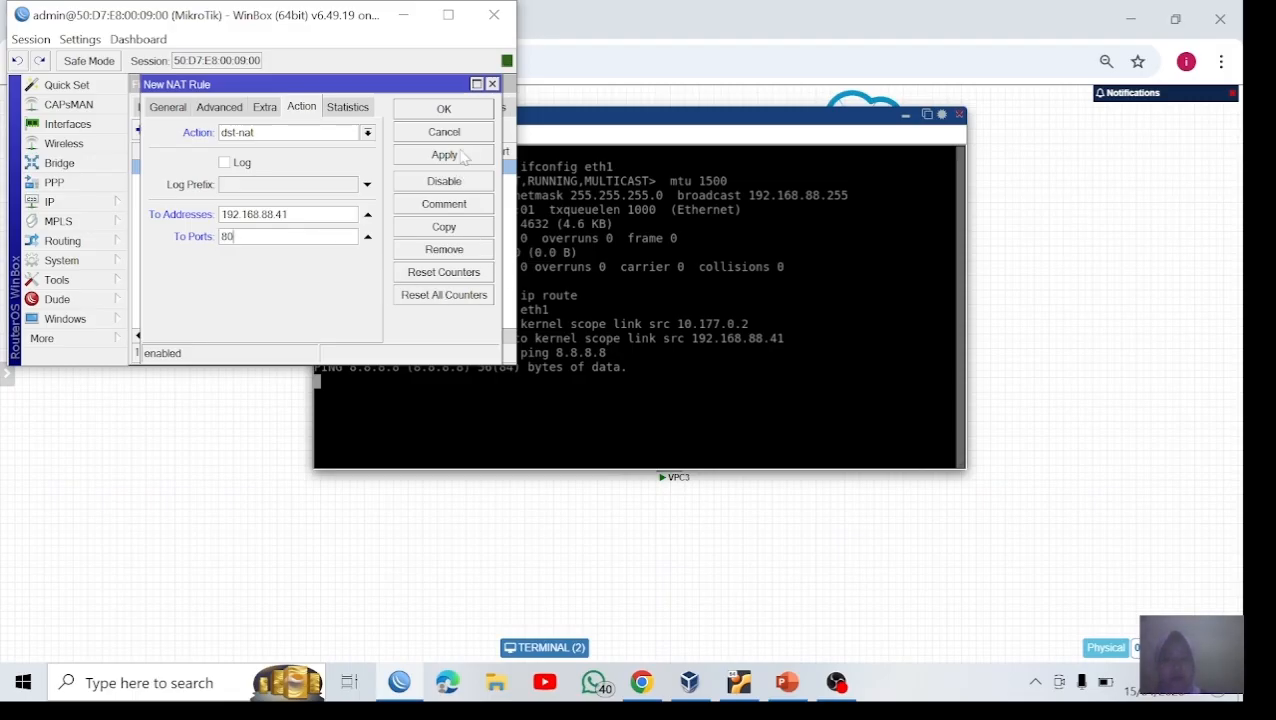
{"action": "left_click", "coordinate": [463, 155]}
{"action": "left_click", "coordinate": [460, 112]}
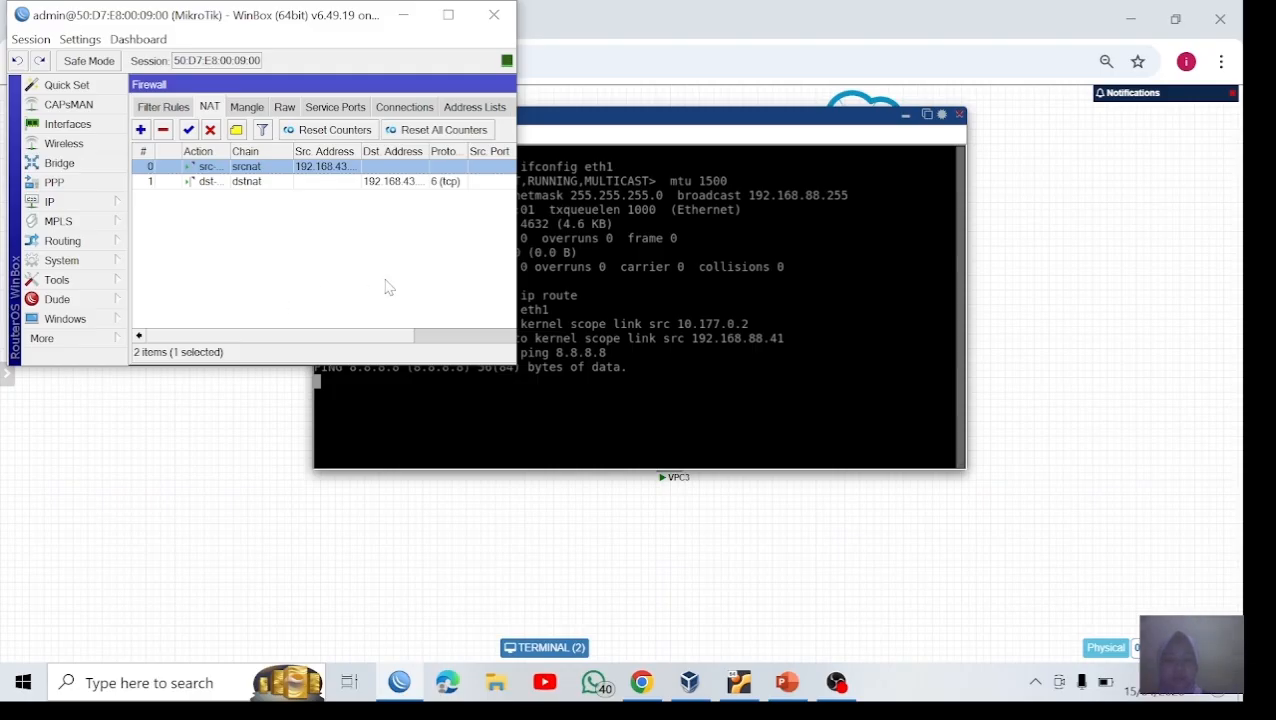
{"action": "left_click", "coordinate": [330, 243]}
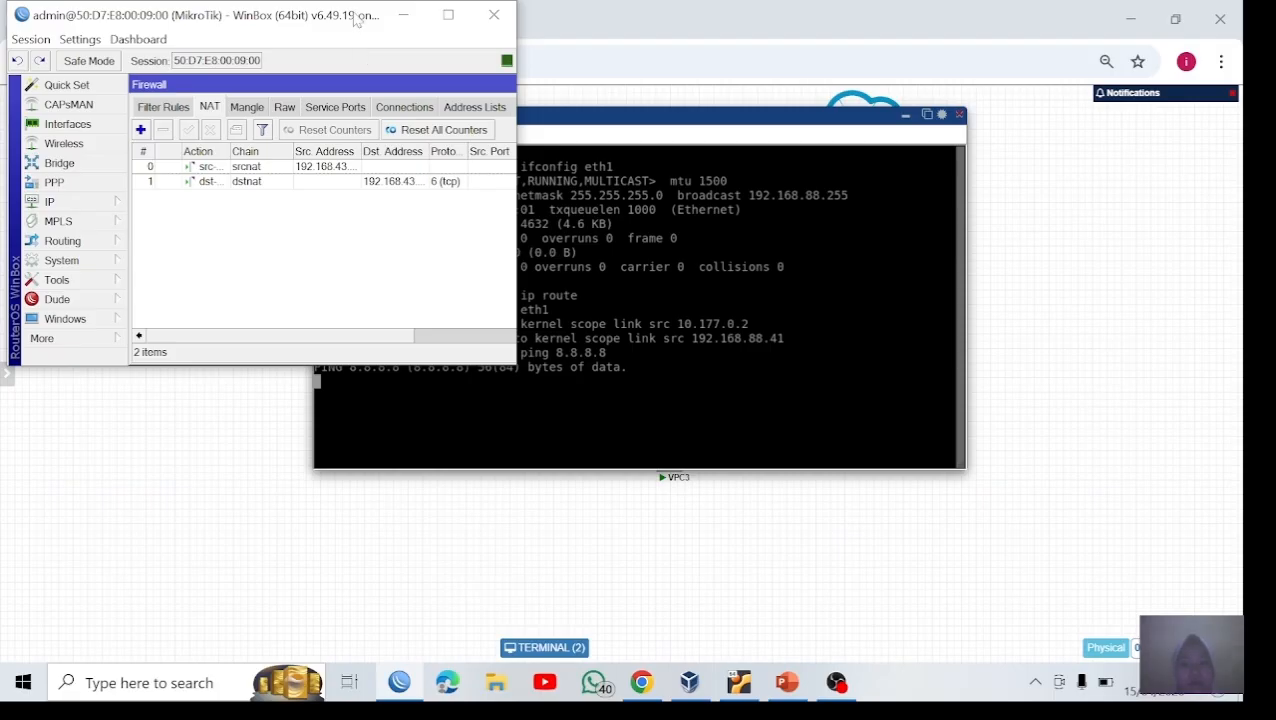
Step: Switch to the PowerPoint presentation and read the "Konfigurasi dns server" slide
{"action": "left_click", "coordinate": [403, 15]}
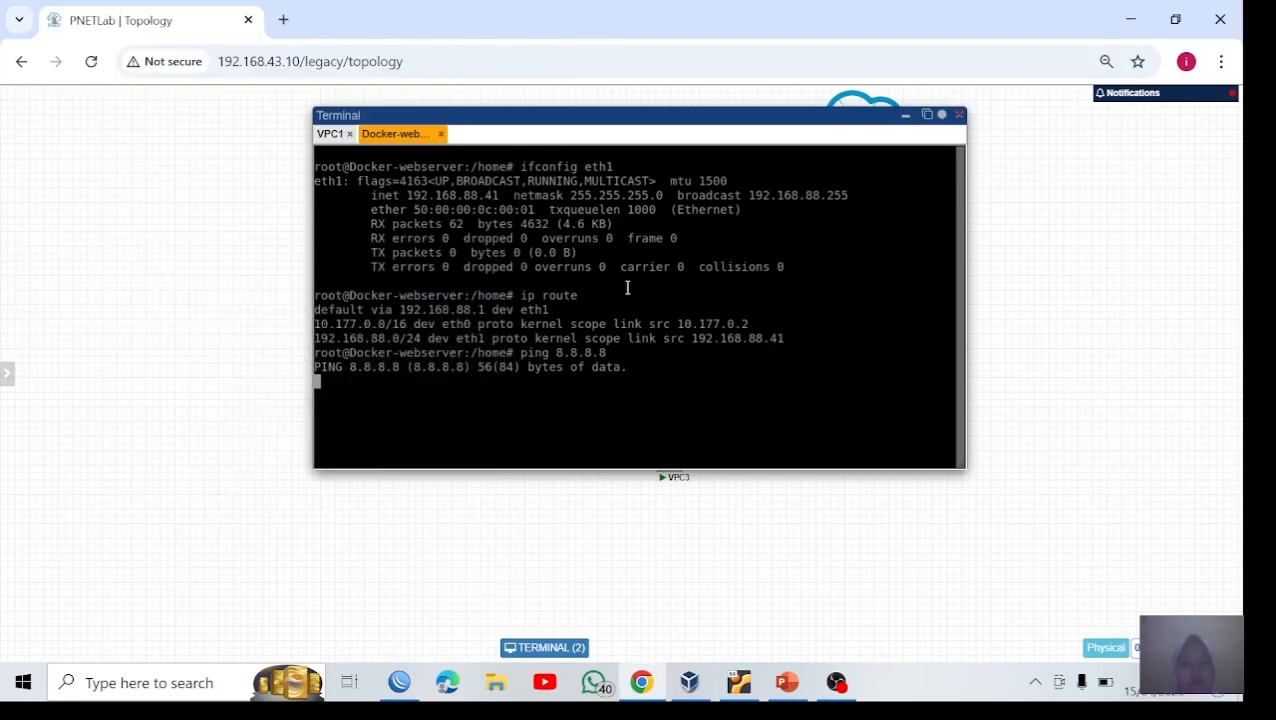
{"action": "left_click", "coordinate": [788, 682]}
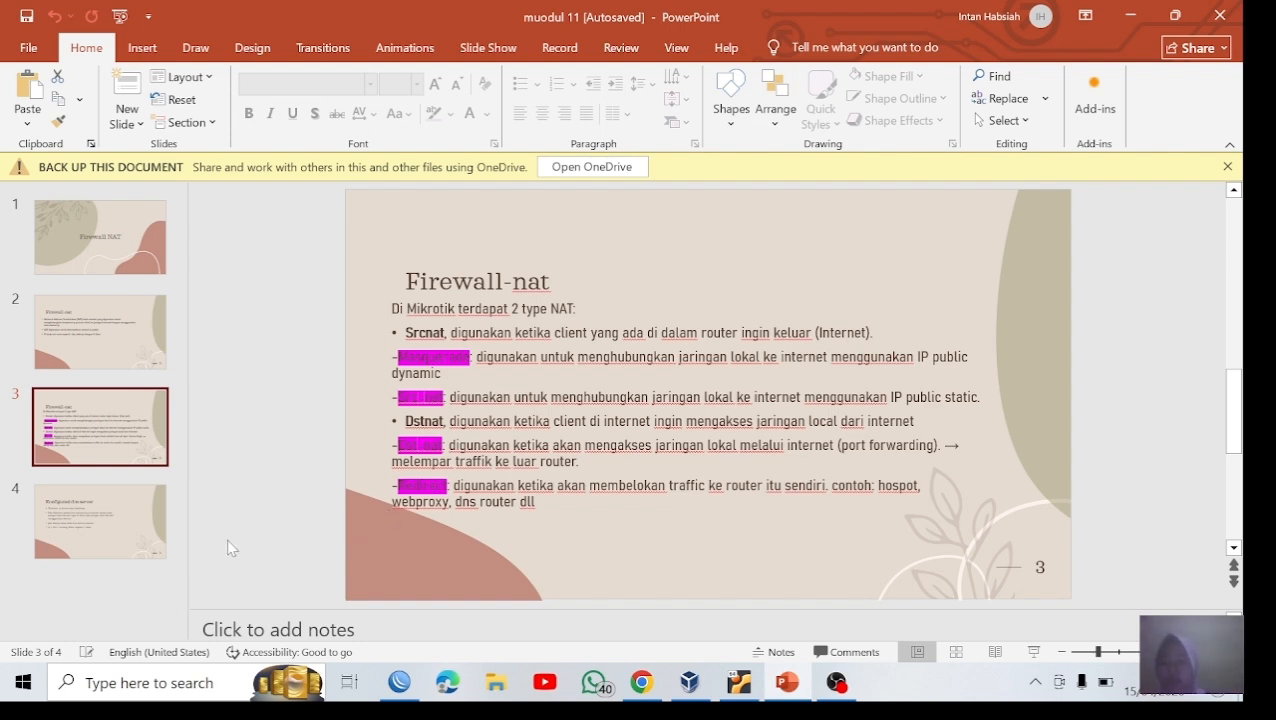
{"action": "left_click", "coordinate": [72, 514]}
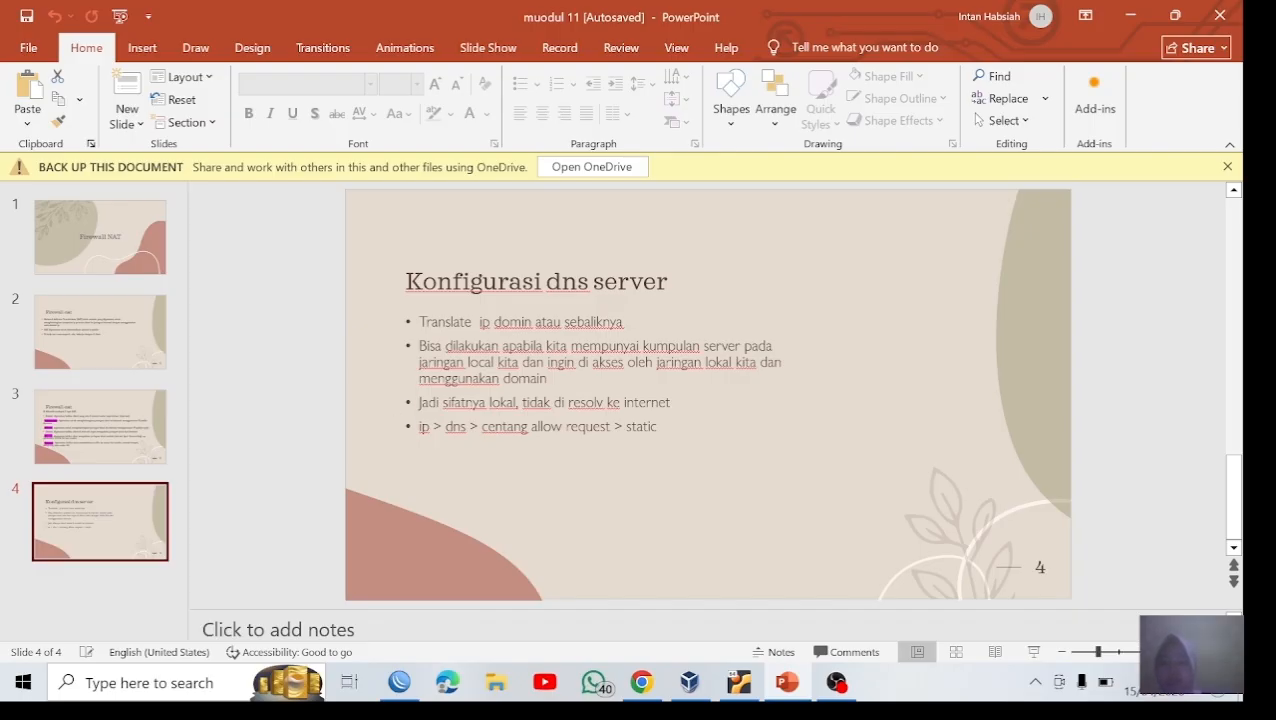
Step: Return to PNETLab in the browser and minimize the terminal to view the lab topology
{"action": "left_click", "coordinate": [641, 682]}
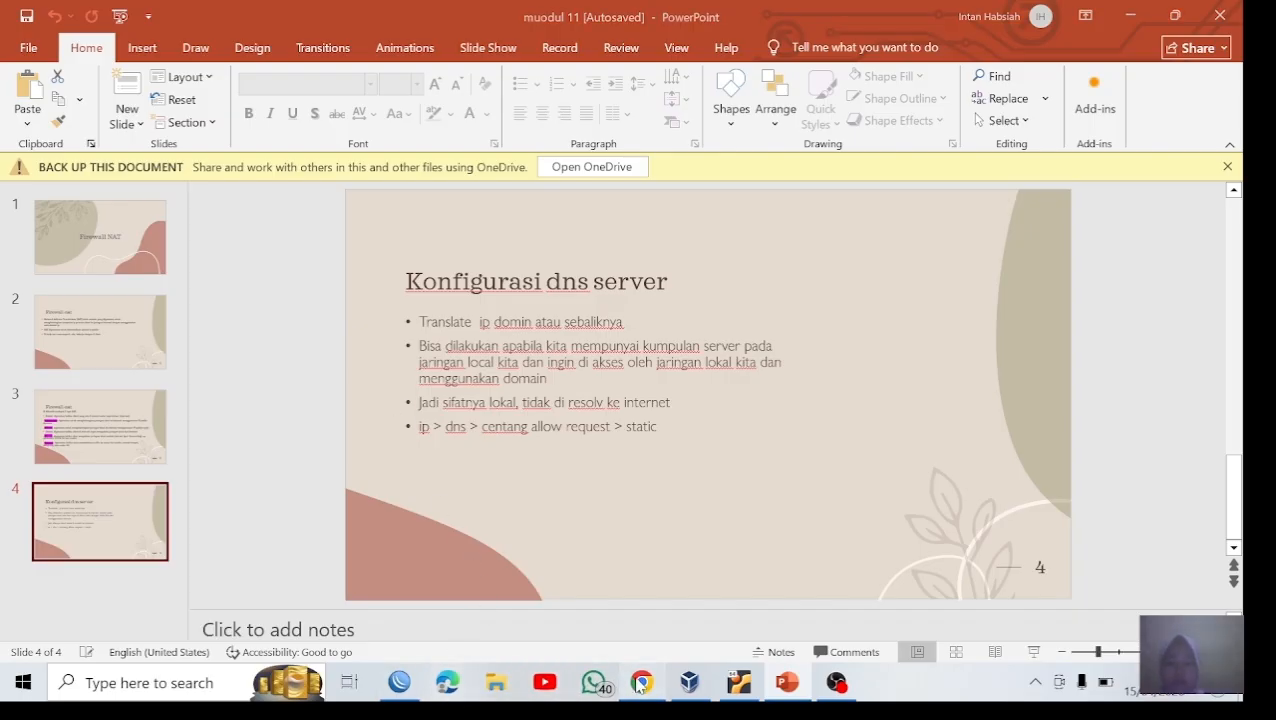
{"action": "left_click", "coordinate": [906, 114]}
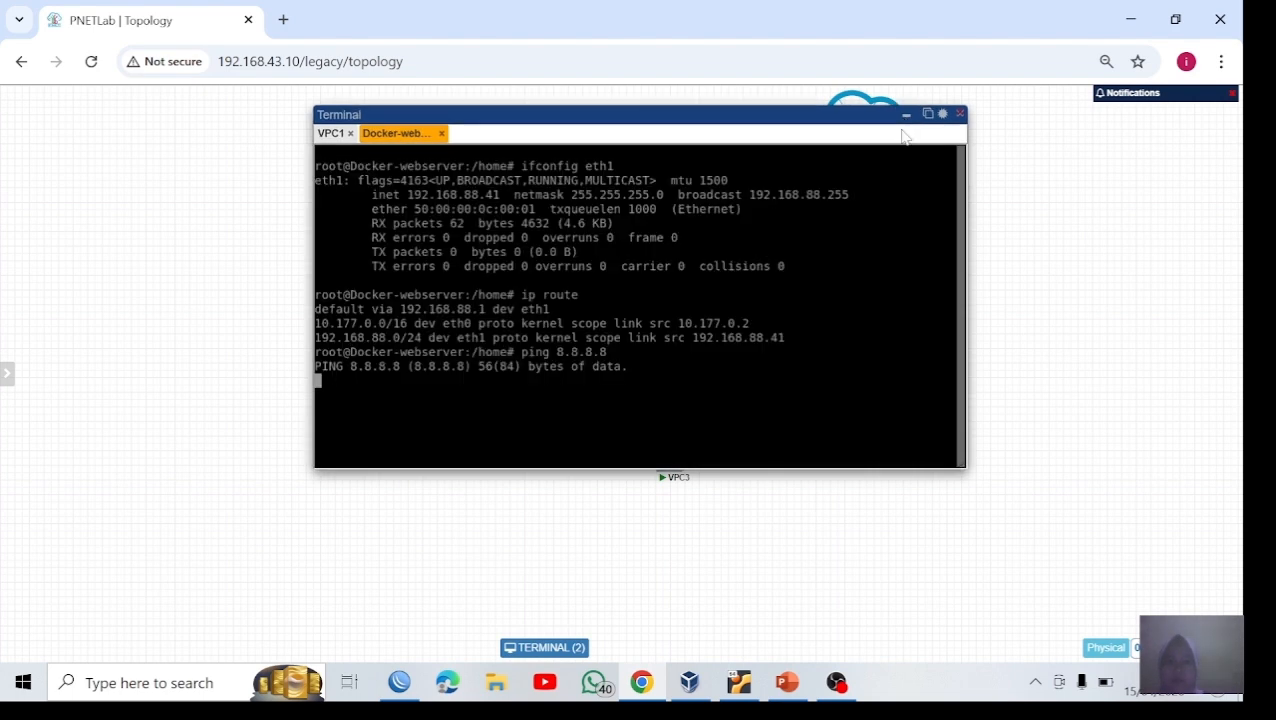
{"action": "left_click", "coordinate": [906, 116]}
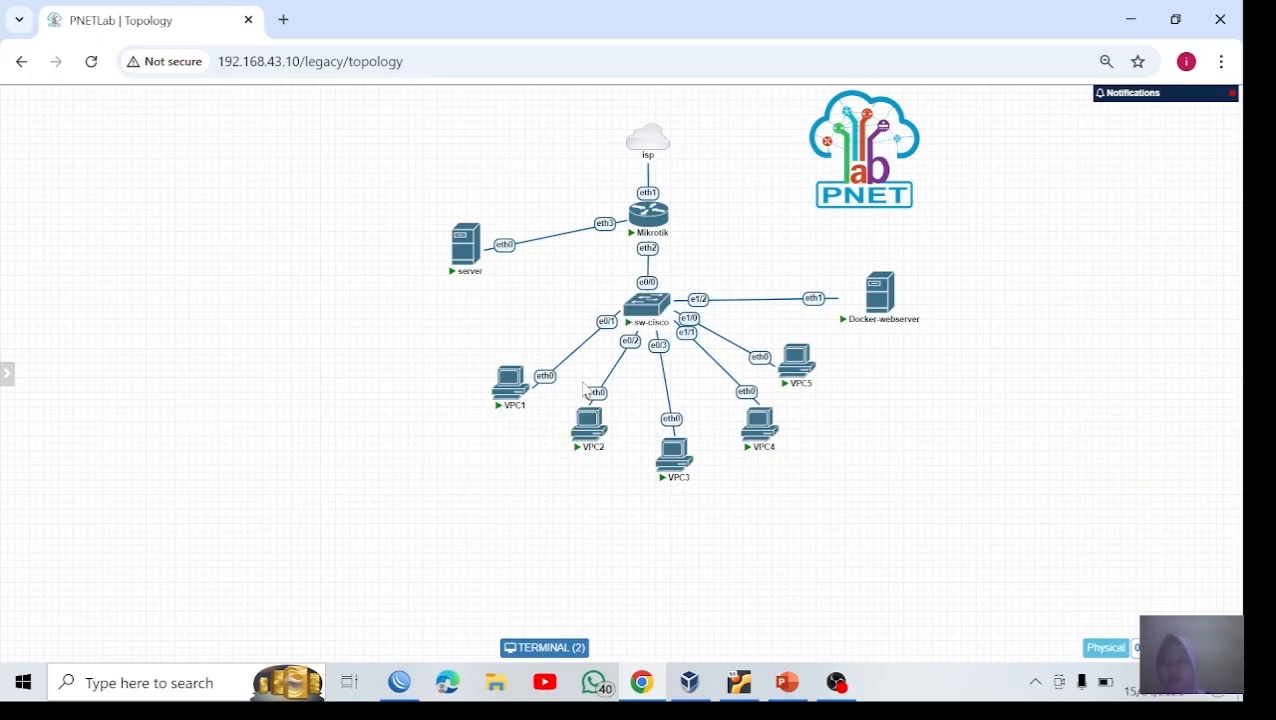
{"action": "mouse_move", "coordinate": [509, 387]}
Step: Switch to WinBox and disable both firewall filter rules, the input accept and the input drop
{"action": "left_click", "coordinate": [416, 695]}
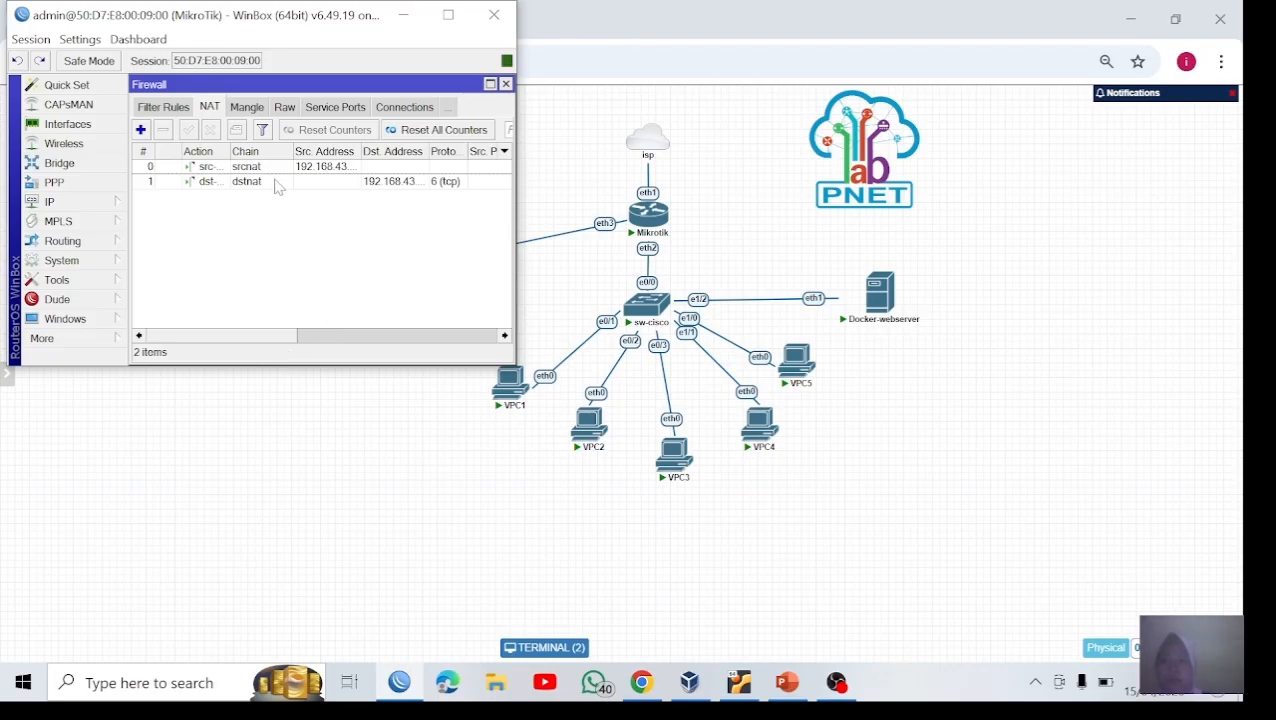
{"action": "left_click", "coordinate": [186, 107]}
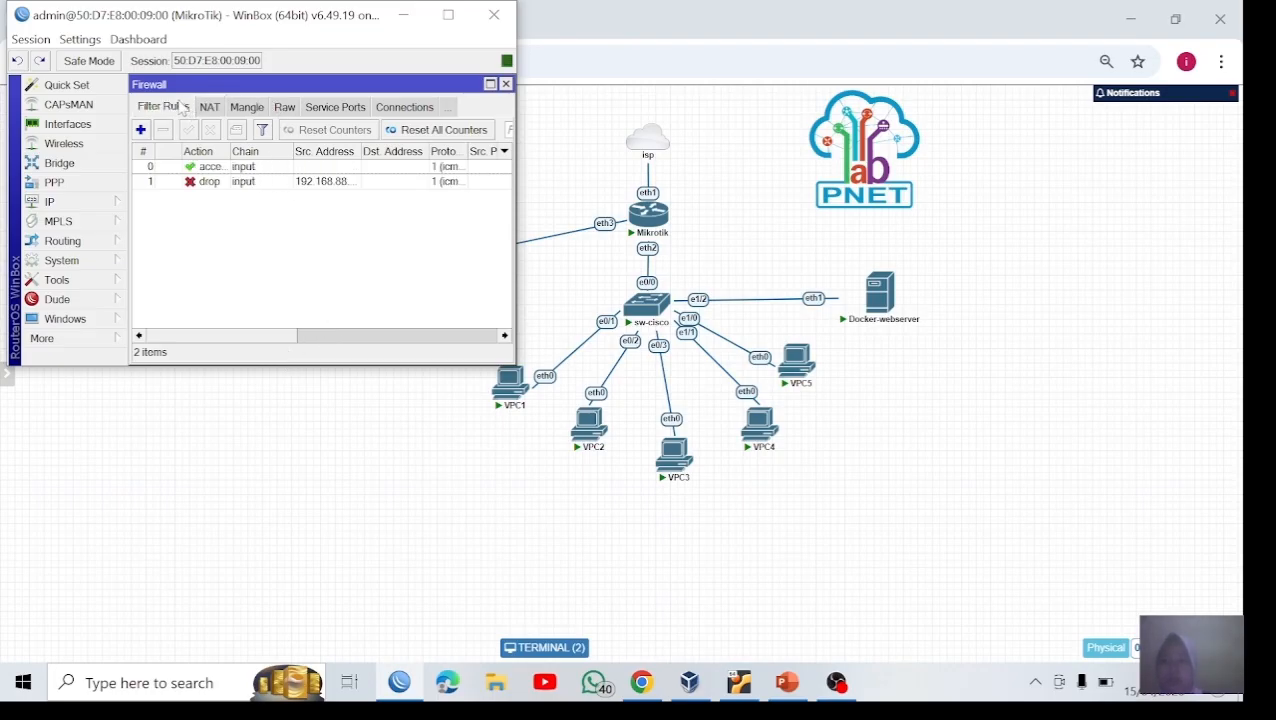
{"action": "left_click", "coordinate": [222, 169]}
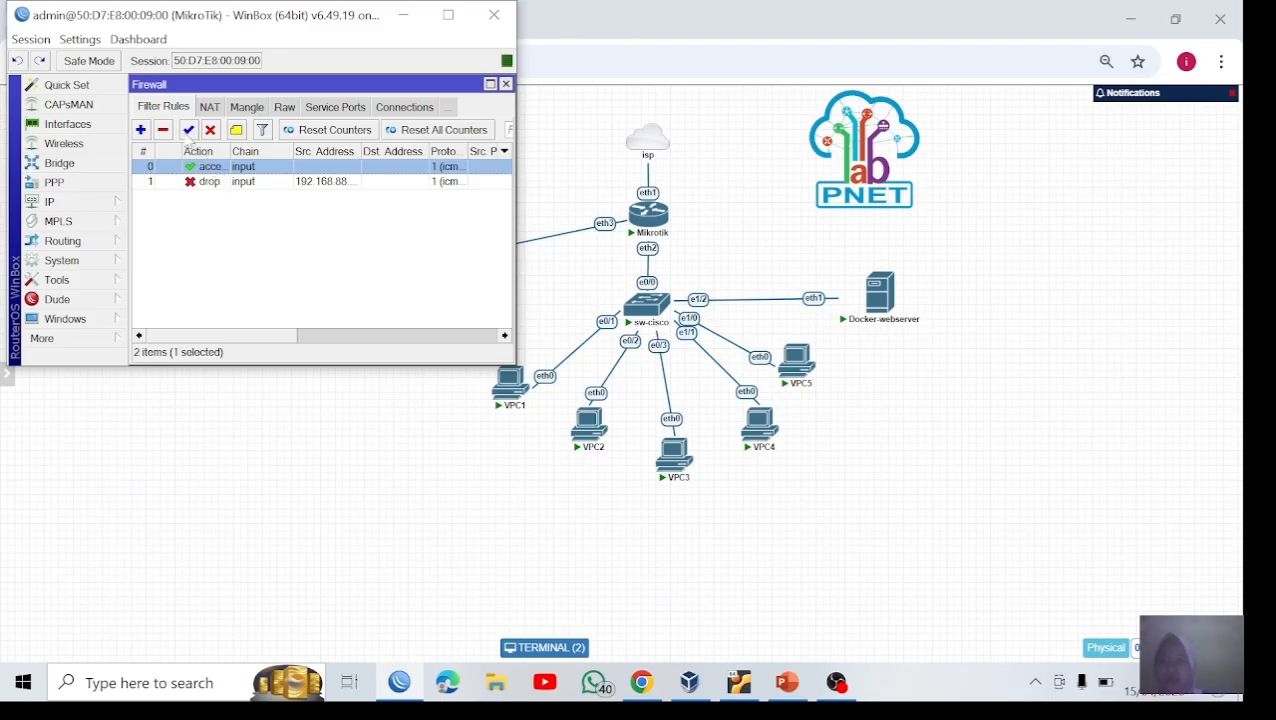
{"action": "left_click", "coordinate": [211, 131]}
{"action": "left_click", "coordinate": [214, 183]}
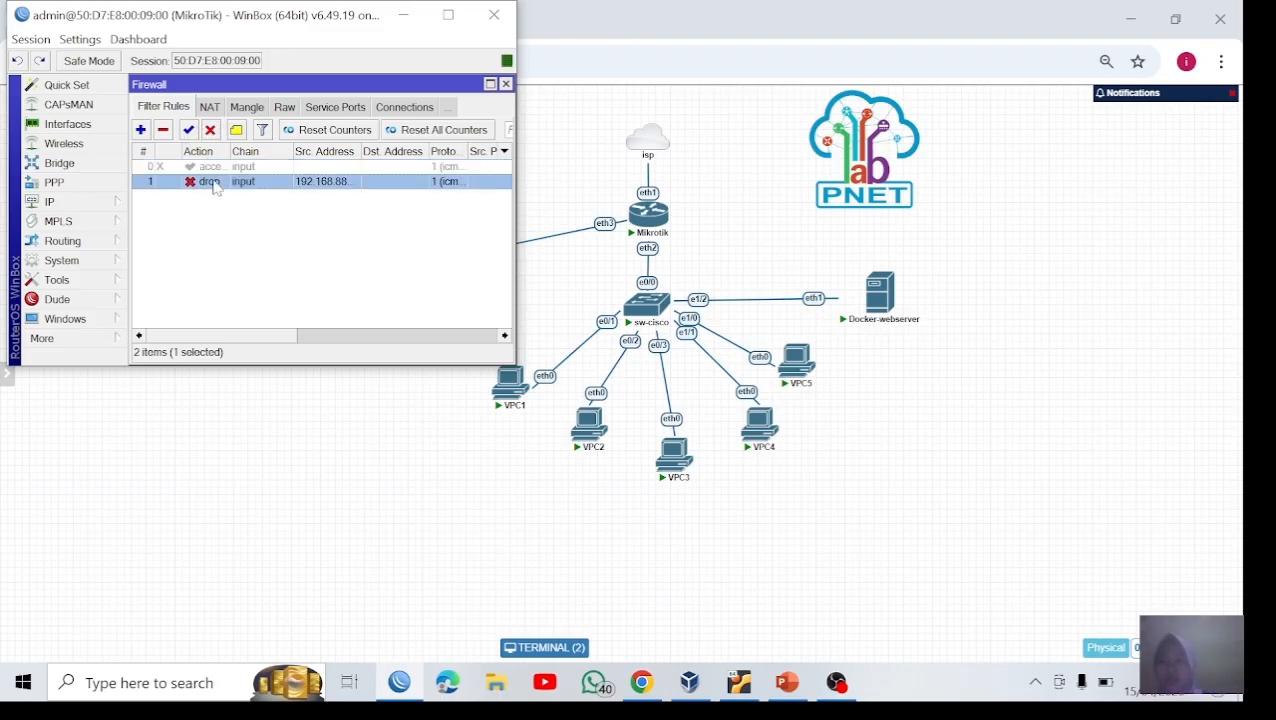
{"action": "left_click", "coordinate": [211, 130]}
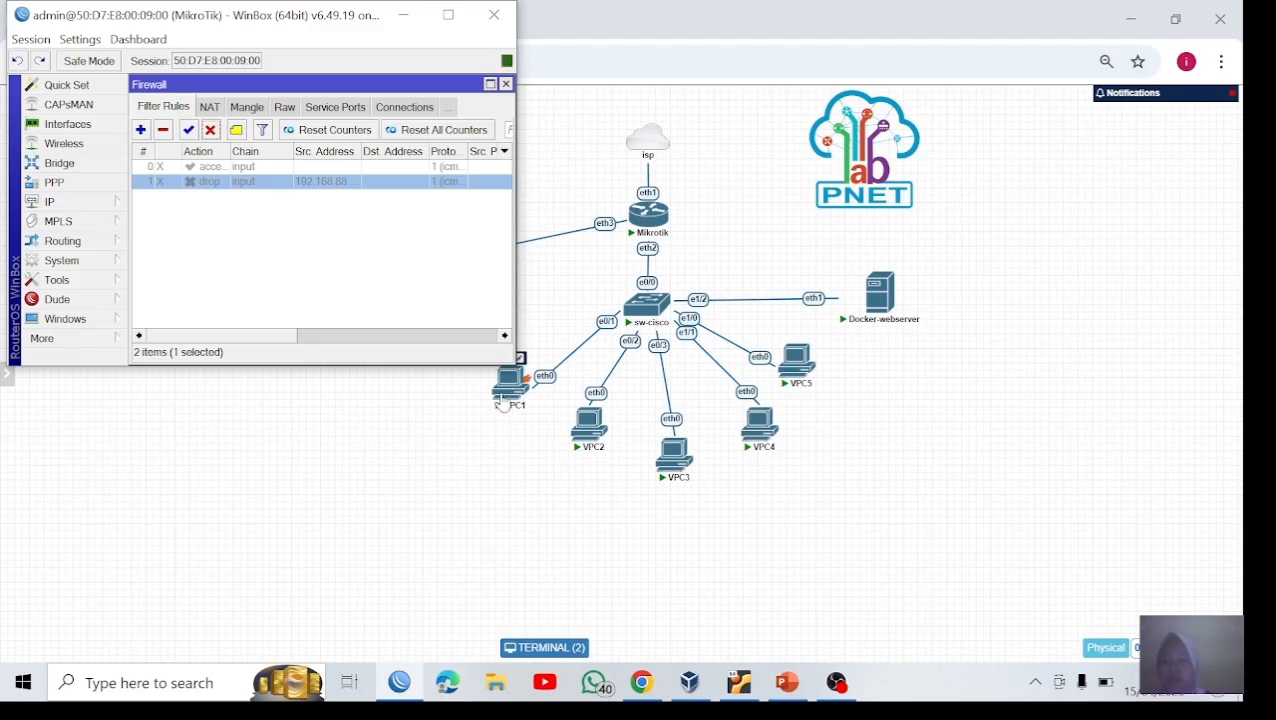
Step: Review the firewall's NAT rules, active connections and address lists
{"action": "left_click", "coordinate": [212, 108]}
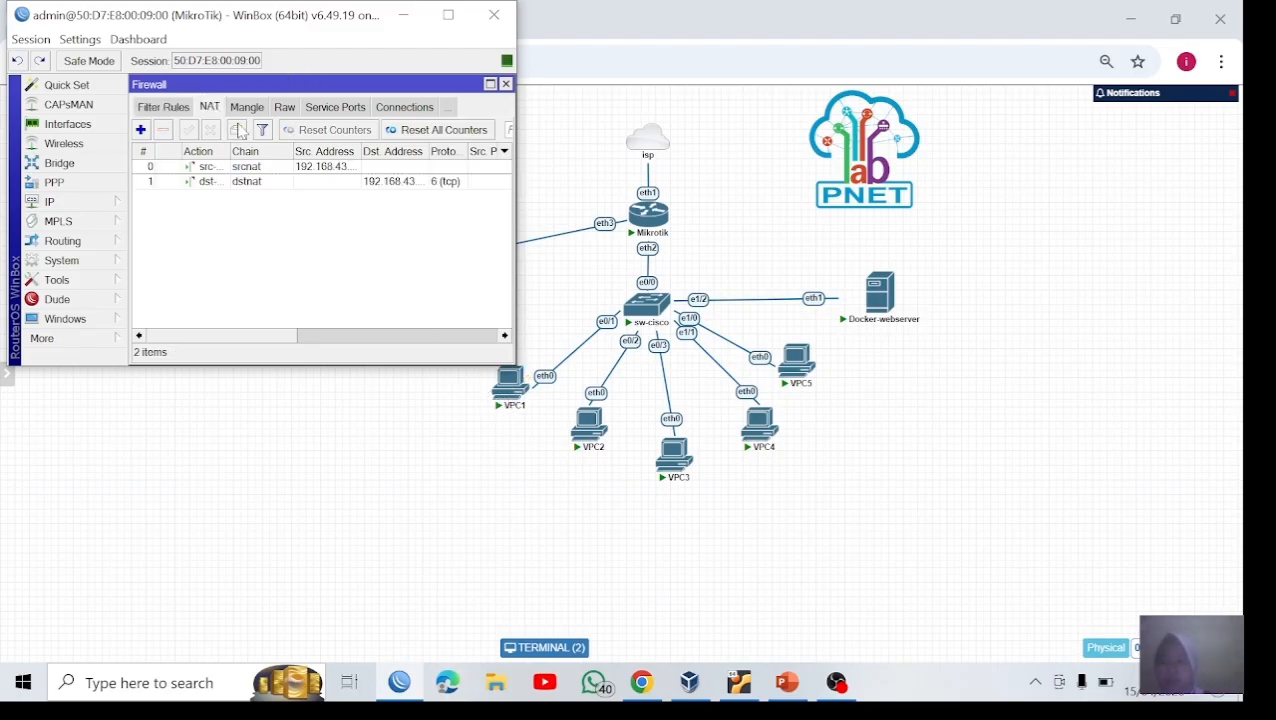
{"action": "left_click", "coordinate": [425, 108]}
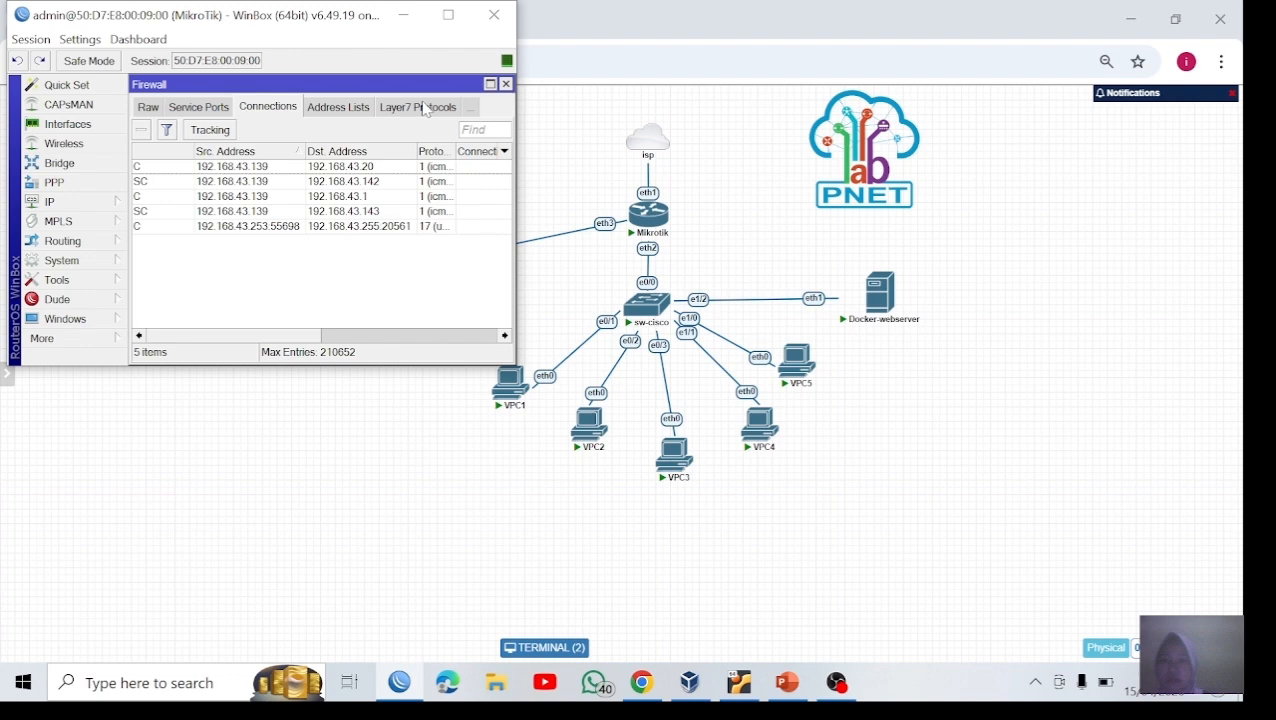
{"action": "left_click", "coordinate": [345, 108]}
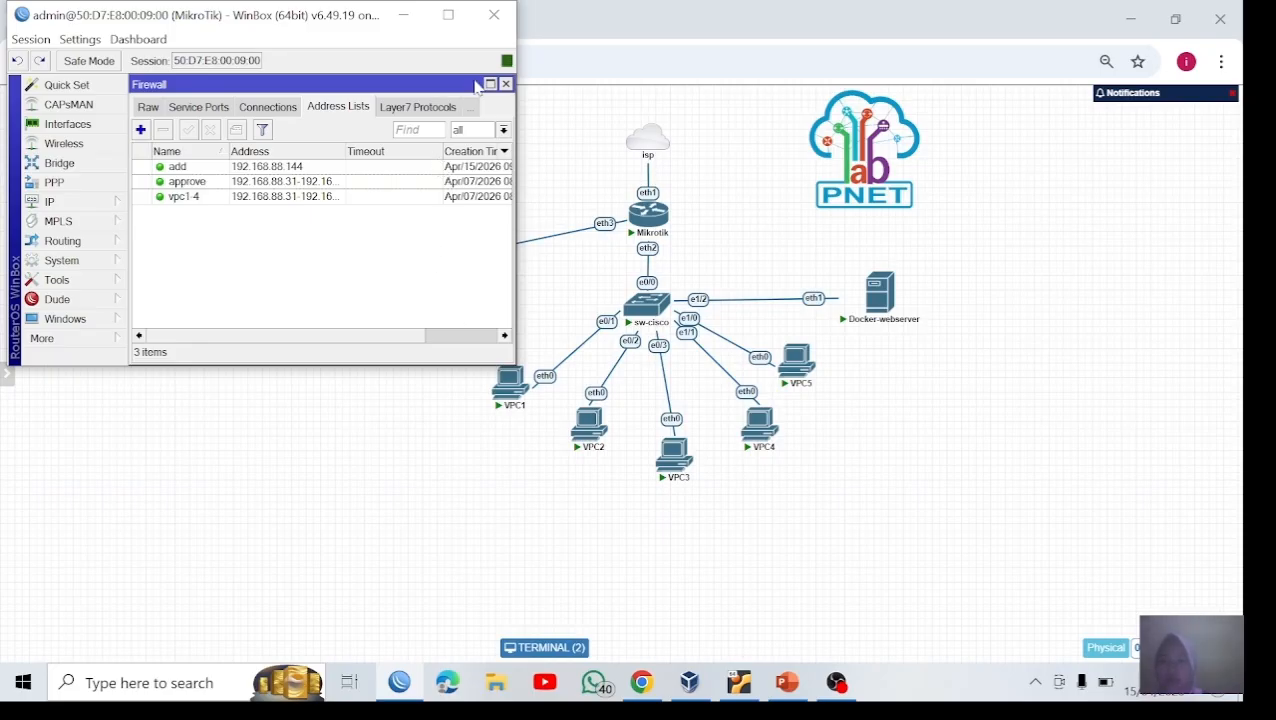
Step: Close the Firewall, IP Address List and PPP windows to clear the WinBox workspace
{"action": "left_click", "coordinate": [505, 84]}
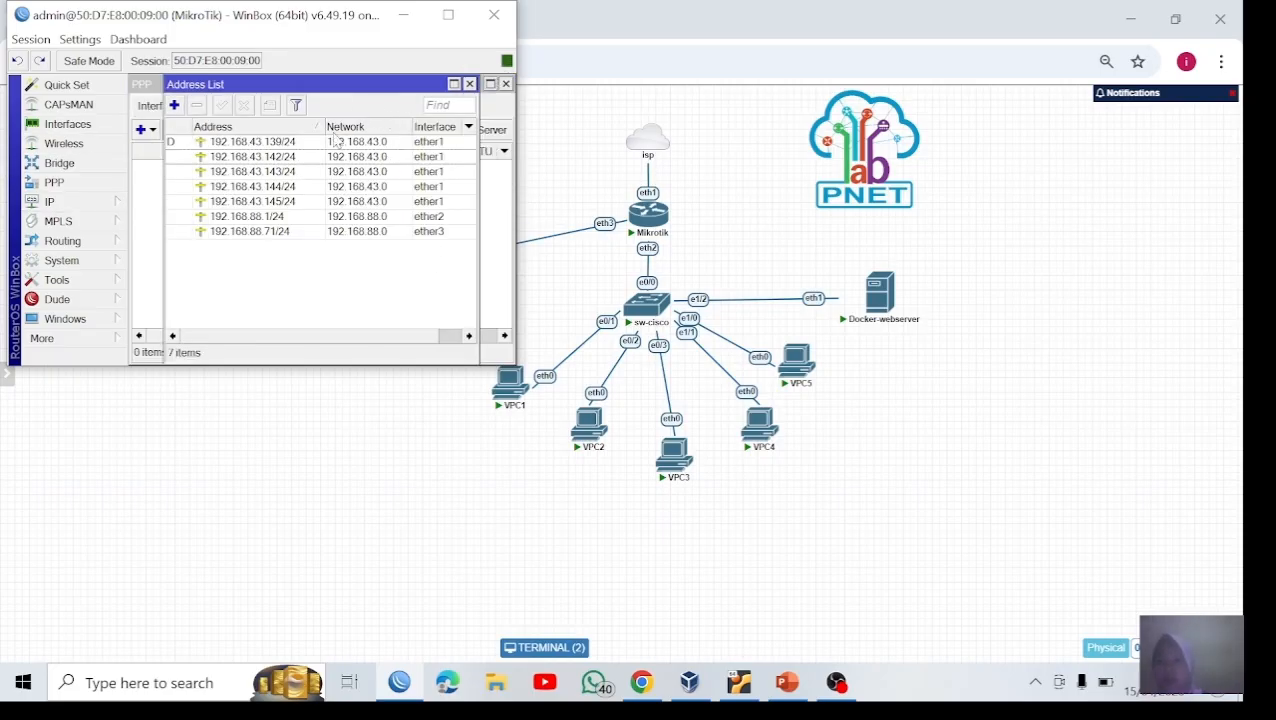
{"action": "left_click", "coordinate": [469, 84]}
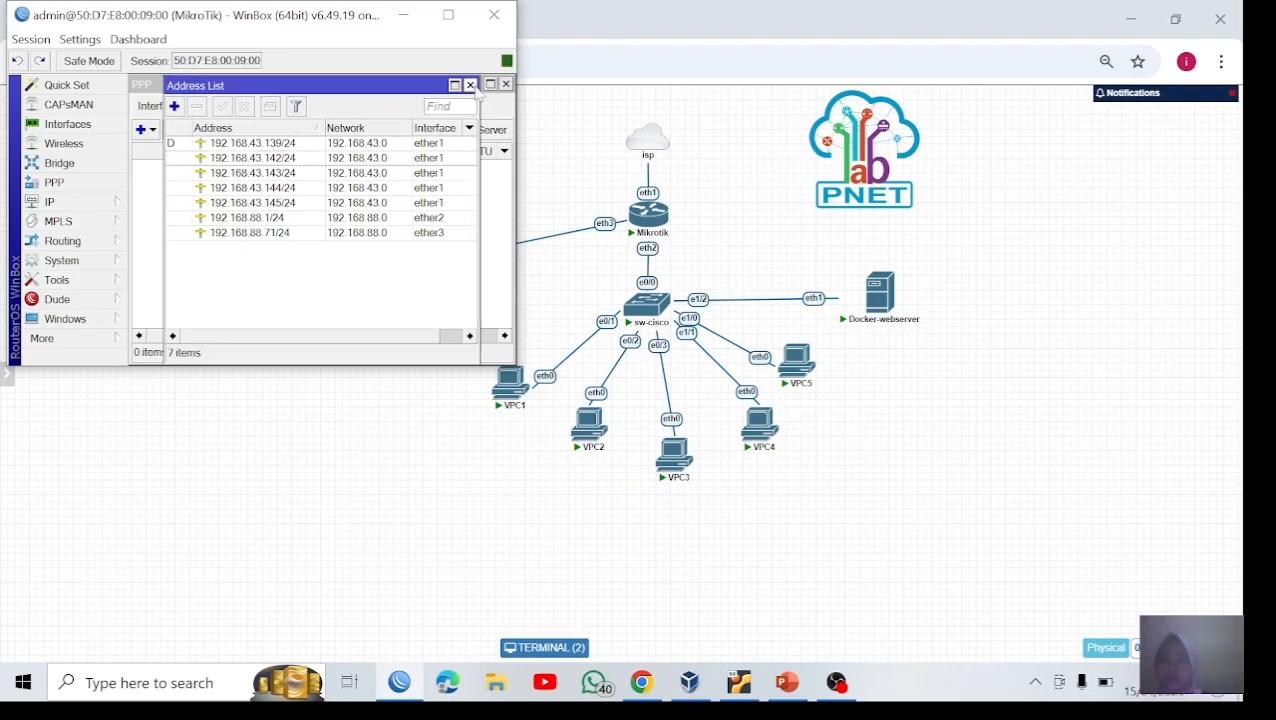
{"action": "left_click", "coordinate": [506, 87]}
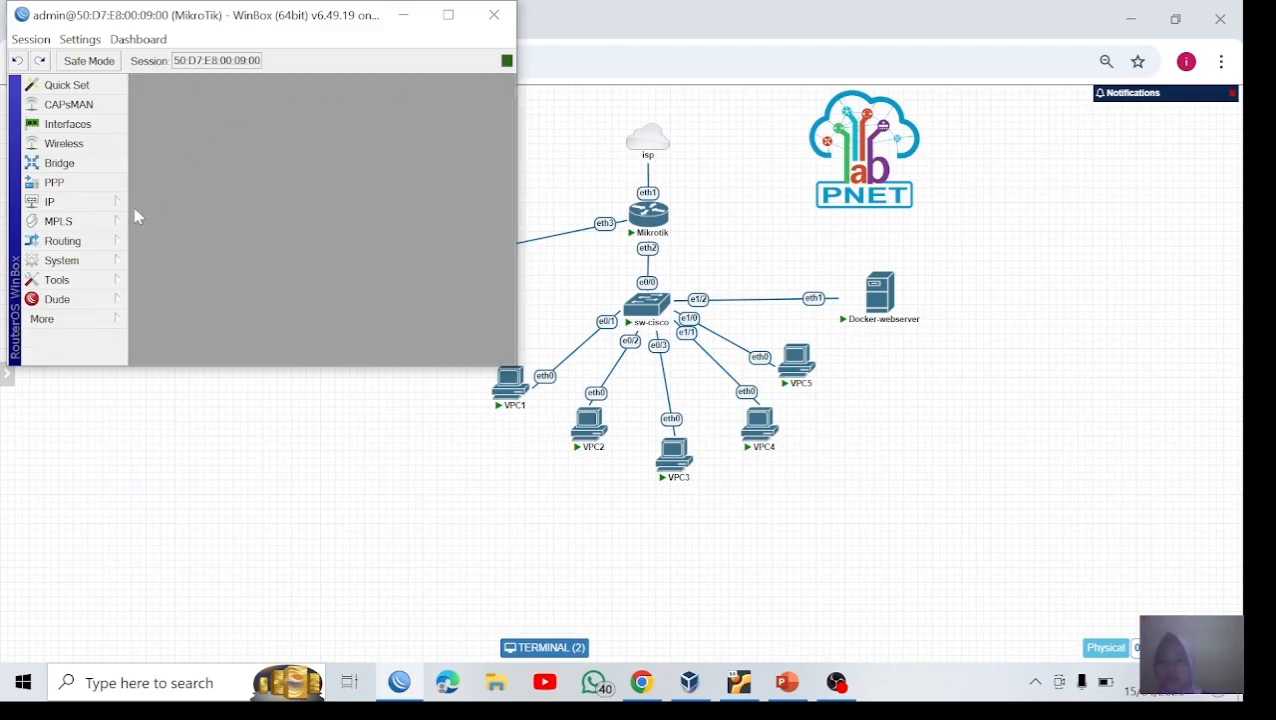
Step: Open the router's DNS settings
{"action": "mouse_move", "coordinate": [108, 221]}
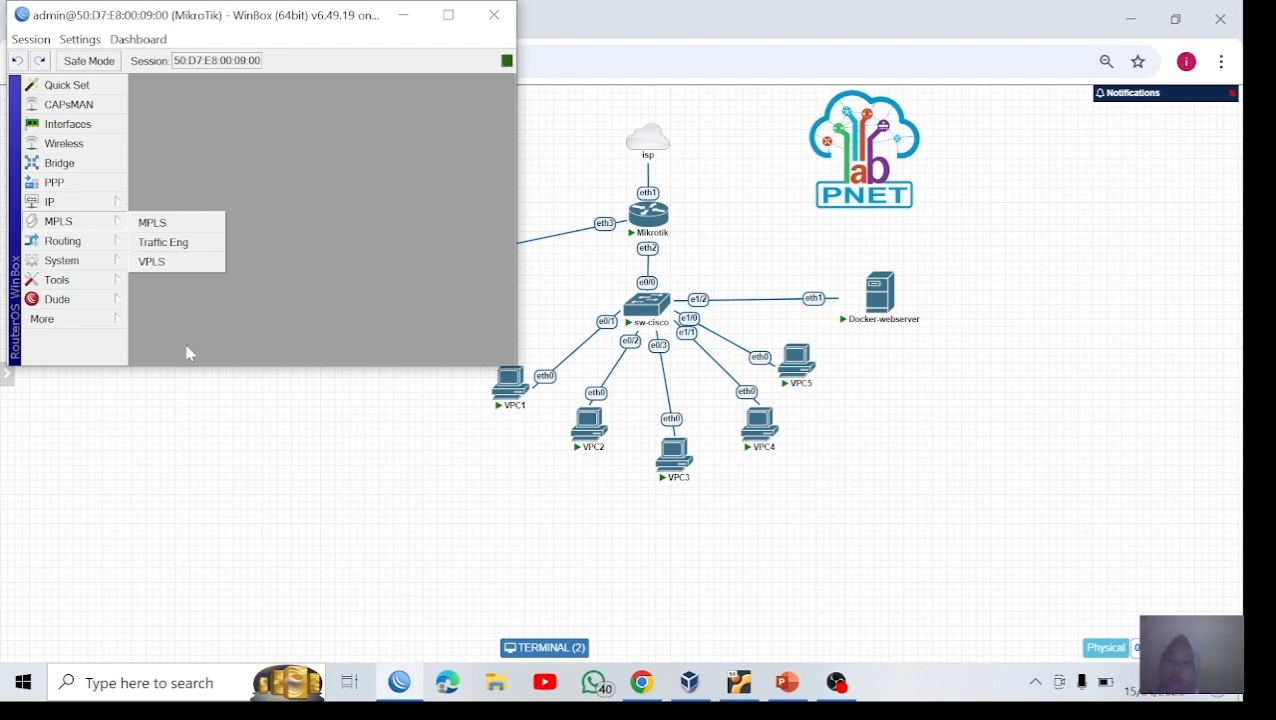
{"action": "left_click", "coordinate": [74, 203]}
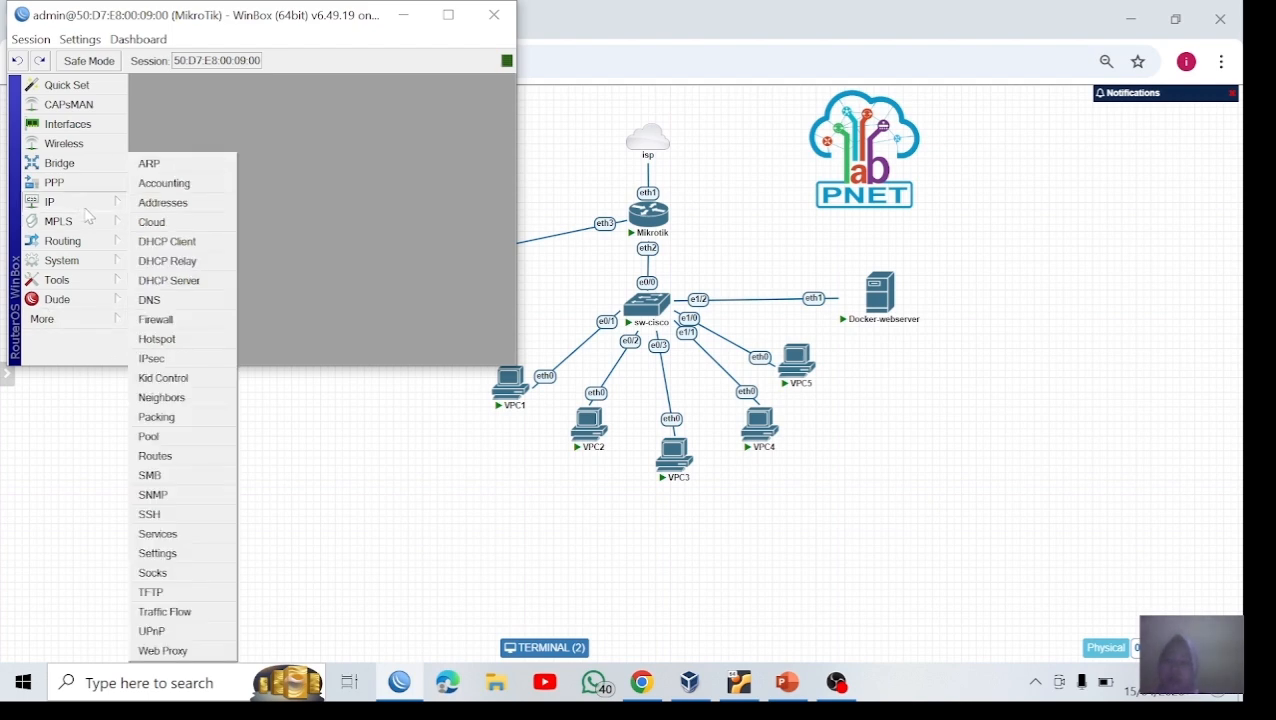
{"action": "left_click", "coordinate": [162, 304]}
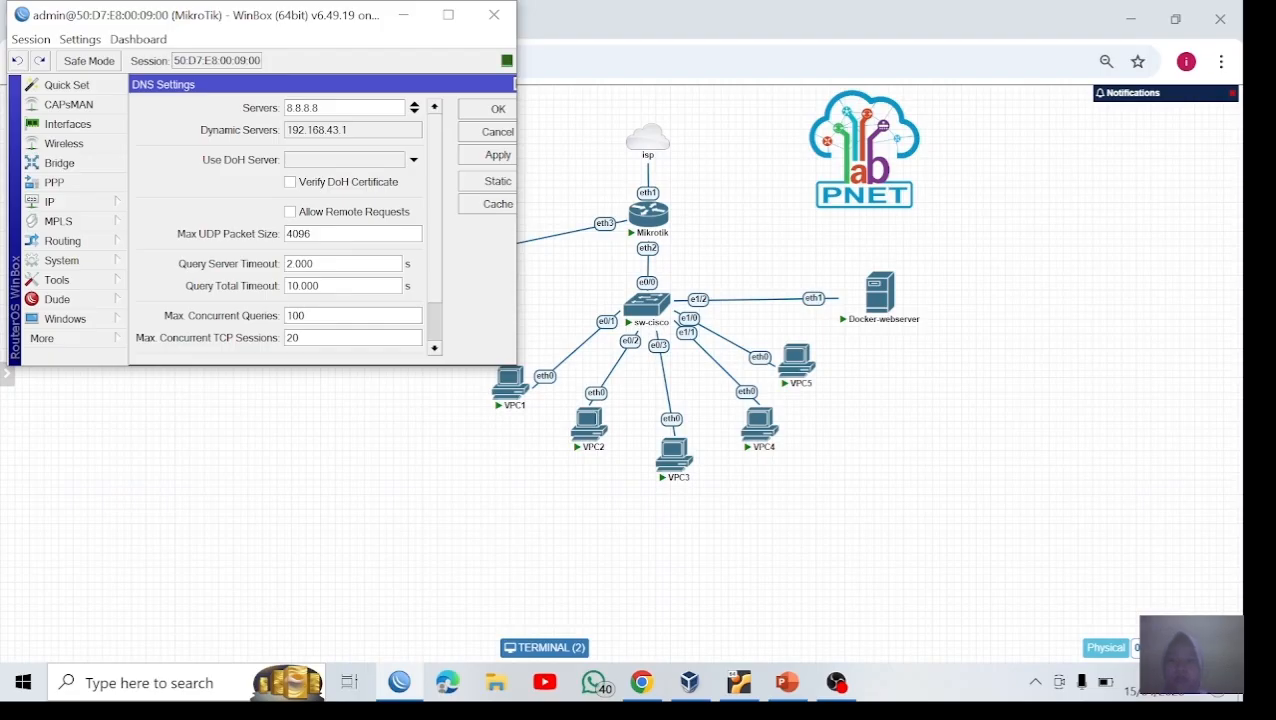
Step: Open the server node's console in PNETLab and start the command "ip 192.168.88.2 192.168." without running it
{"action": "left_click", "coordinate": [404, 24]}
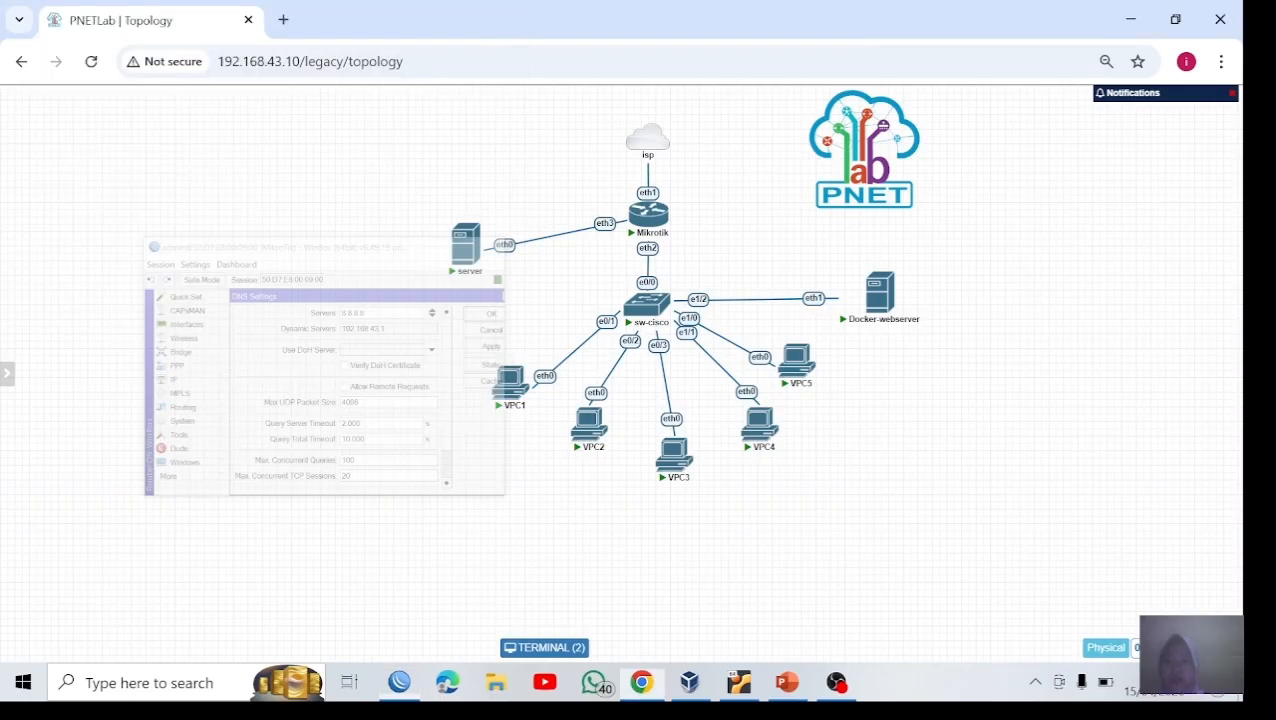
{"action": "left_click", "coordinate": [463, 249]}
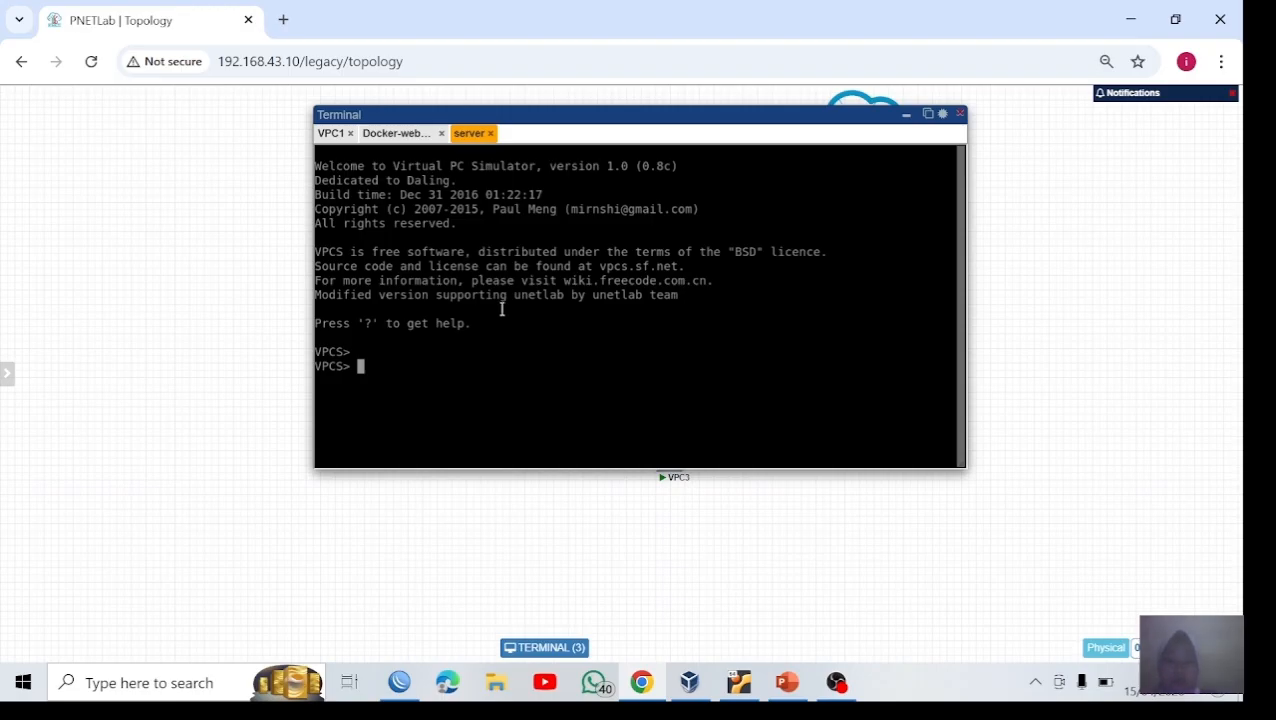
{"action": "type", "text": "ip 19"}
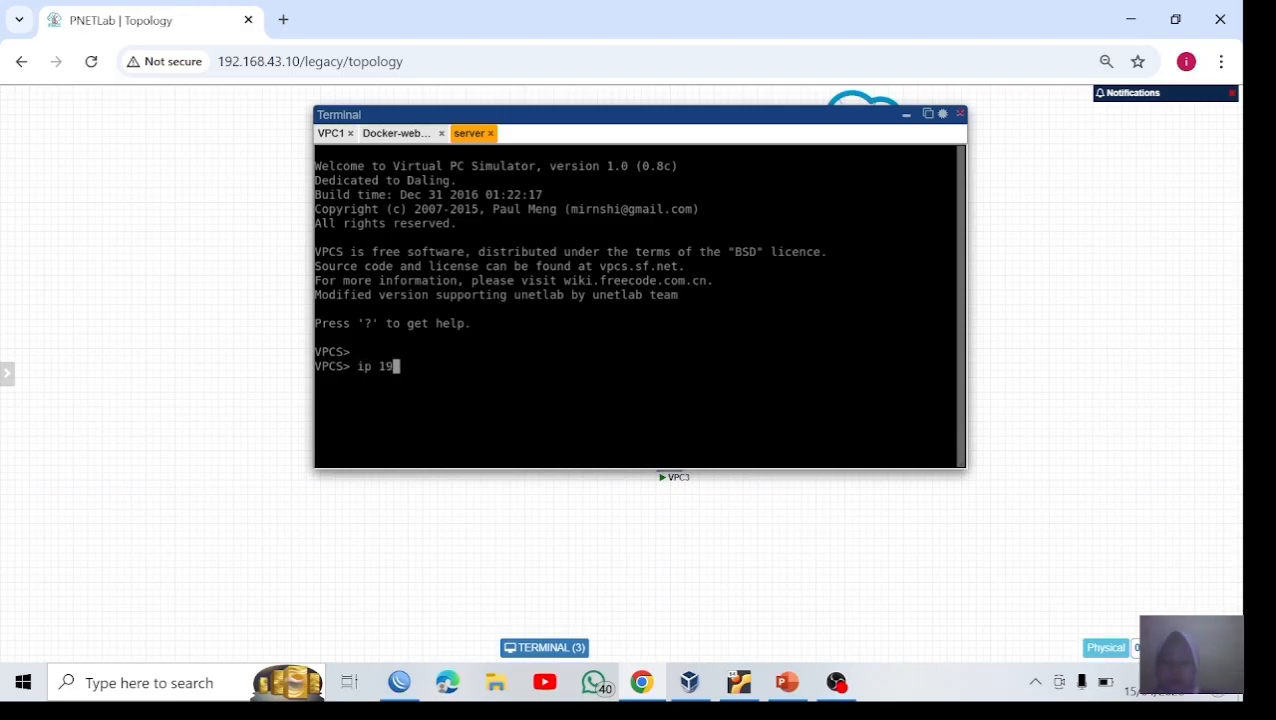
{"action": "type", "text": "2.168"}
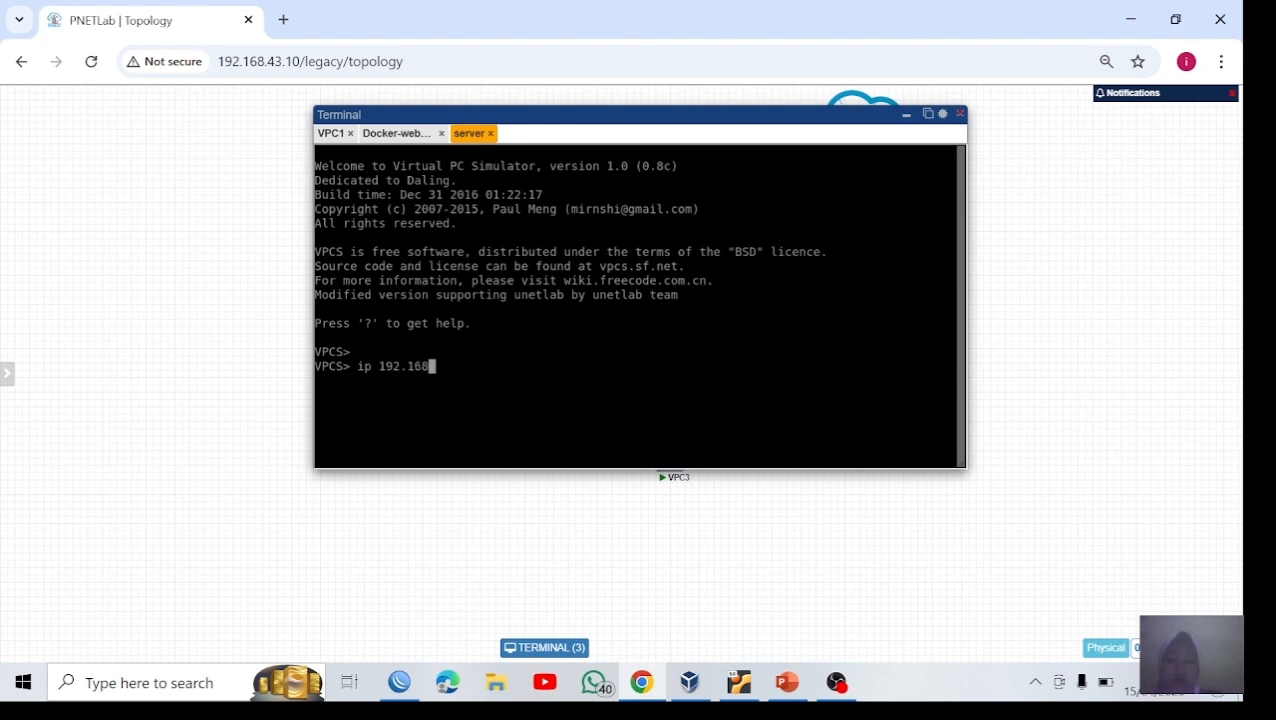
{"action": "type", "text": ".88.2"}
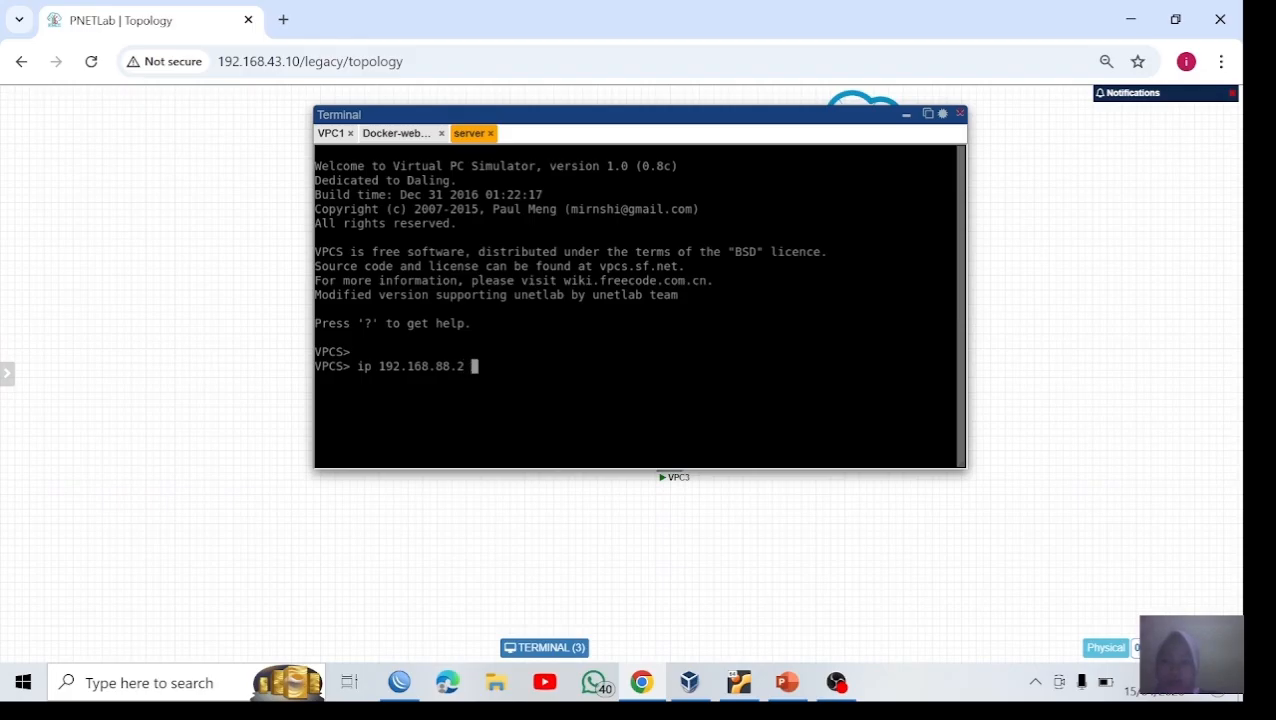
{"action": "type", "text": " 192.168."}
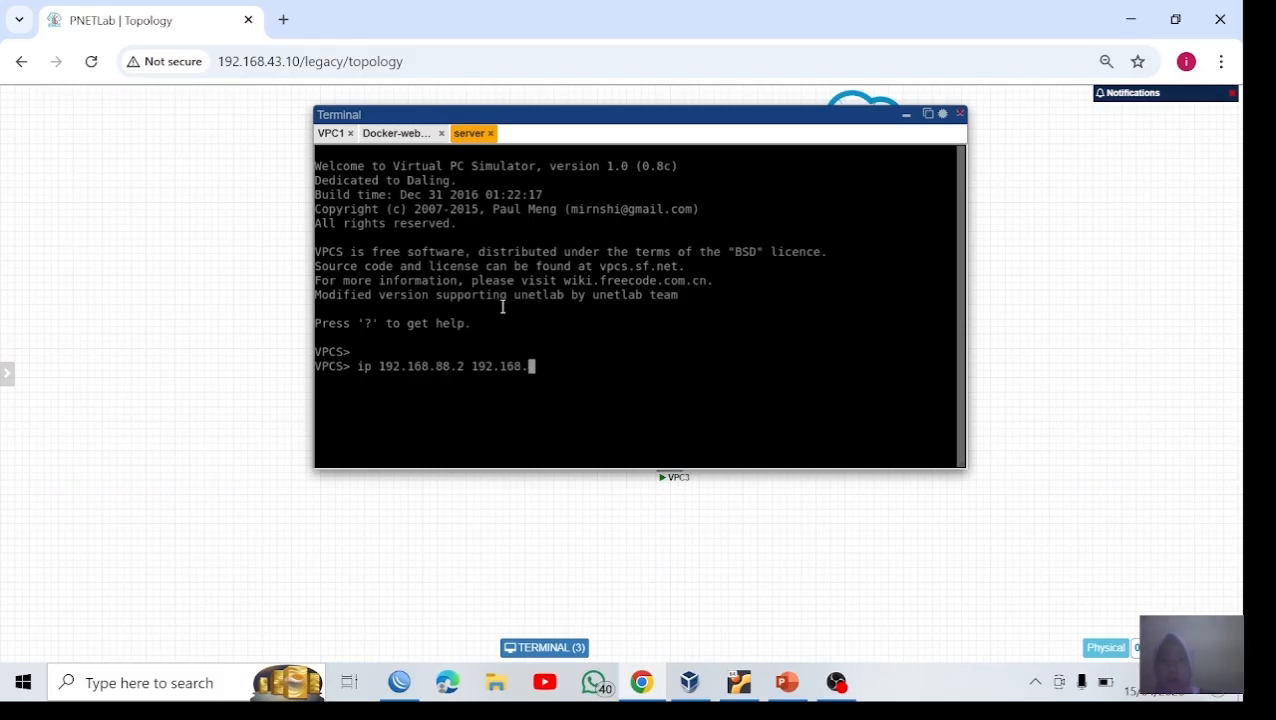
Step: Switch to WinBox and open the router's IP address list to check the gateway for the server
{"action": "left_click", "coordinate": [399, 682]}
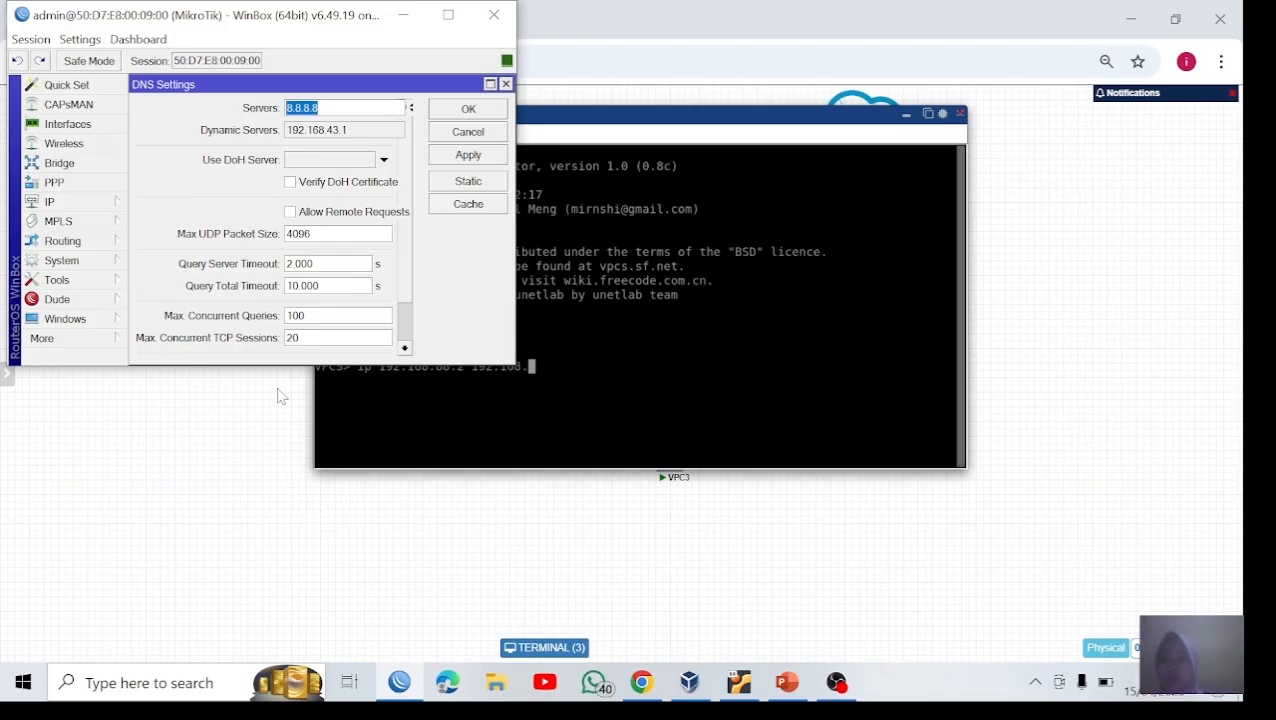
{"action": "left_click", "coordinate": [82, 202]}
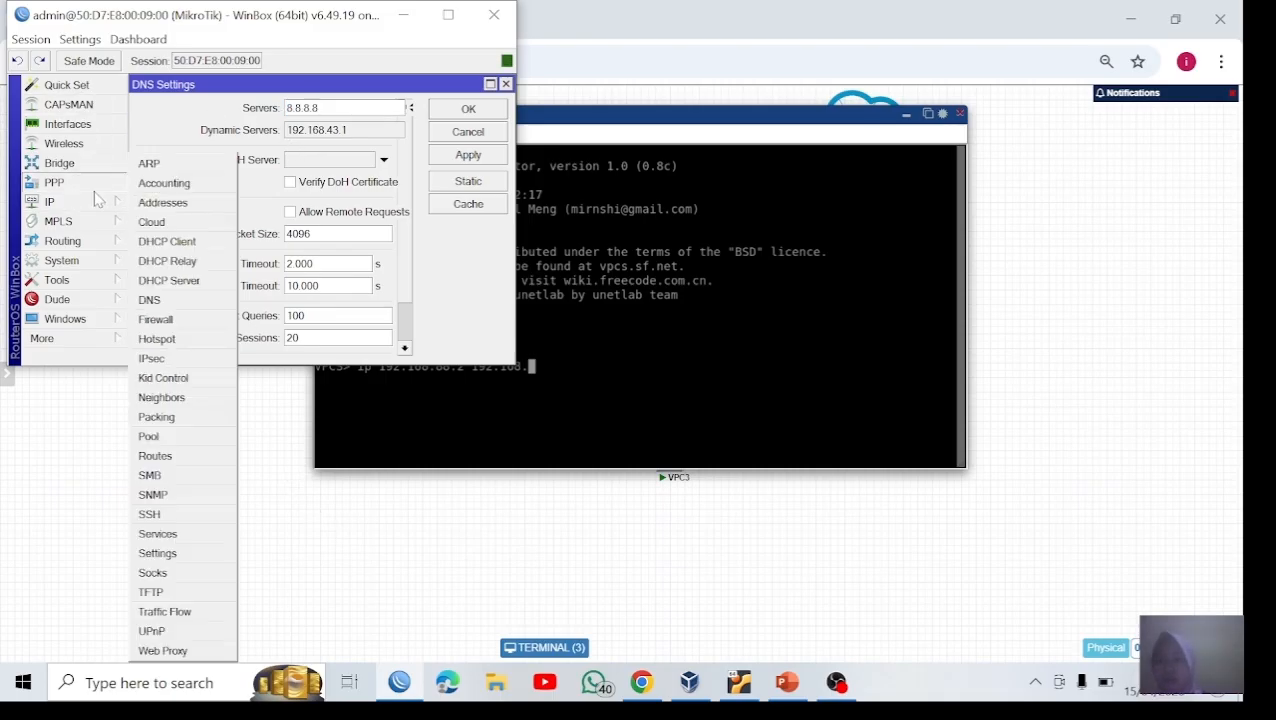
{"action": "left_click", "coordinate": [172, 203]}
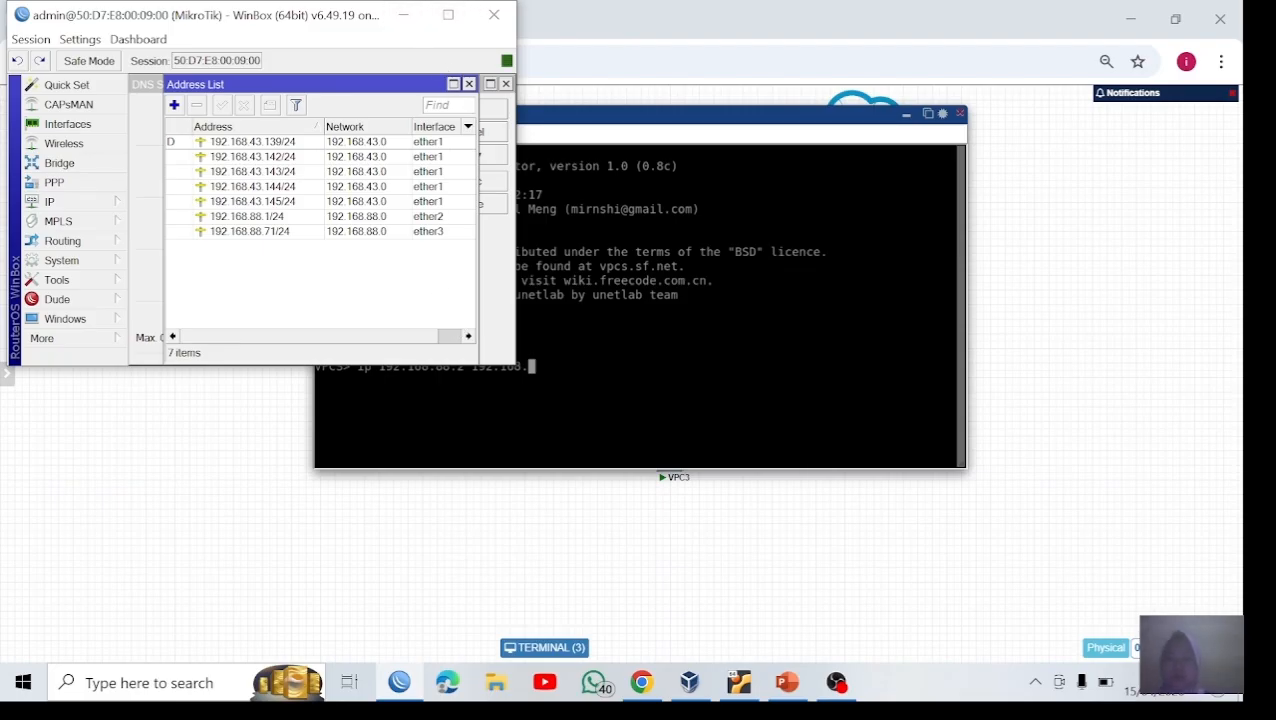
Step: Return to the server's console and finish and run "ip 192.168.88.2/24 192.168.88.71/24" to set its address and gateway
{"action": "left_click", "coordinate": [403, 15]}
{"action": "type", "text": "88"}
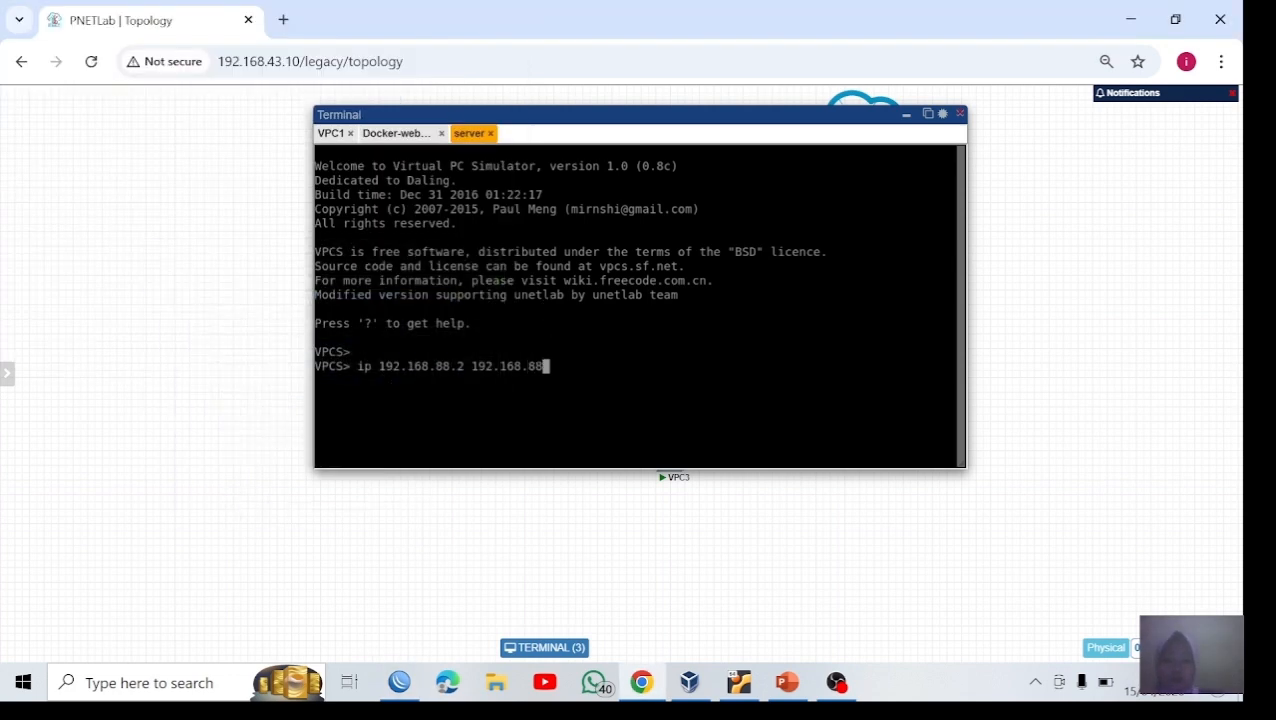
{"action": "type", "text": ".71"}
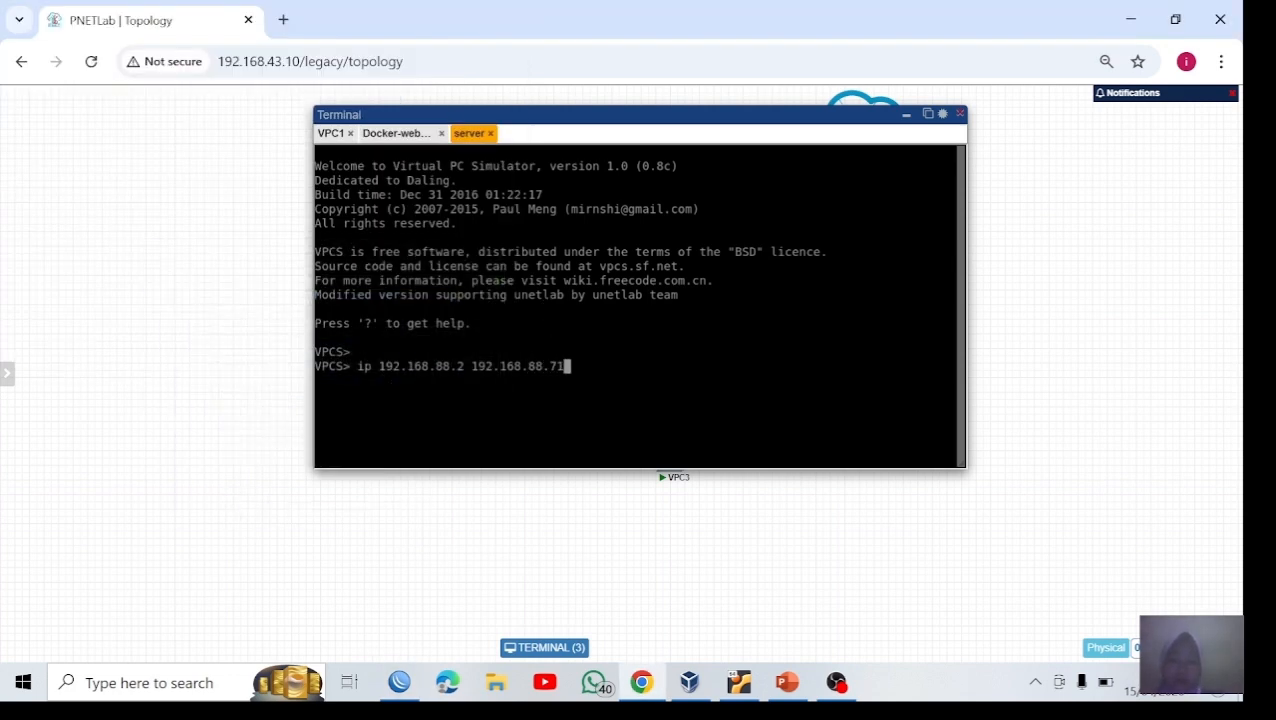
{"action": "type", "text": "/24"}
{"action": "key", "text": "Left"}
{"action": "key", "text": "Left"}
{"action": "key", "text": "Left"}
{"action": "key", "text": "Left"}
{"action": "key", "text": "Left"}
{"action": "key", "text": "Left"}
{"action": "key", "text": "Left"}
{"action": "key", "text": "Left"}
{"action": "key", "text": "Left"}
{"action": "key", "text": "Left"}
{"action": "key", "text": "Left"}
{"action": "key", "text": "Left"}
{"action": "key", "text": "Left"}
{"action": "key", "text": "Left"}
{"action": "key", "text": "Left"}
{"action": "key", "text": "Left"}
{"action": "key", "text": "Left"}
{"action": "type", "text": "/24"}
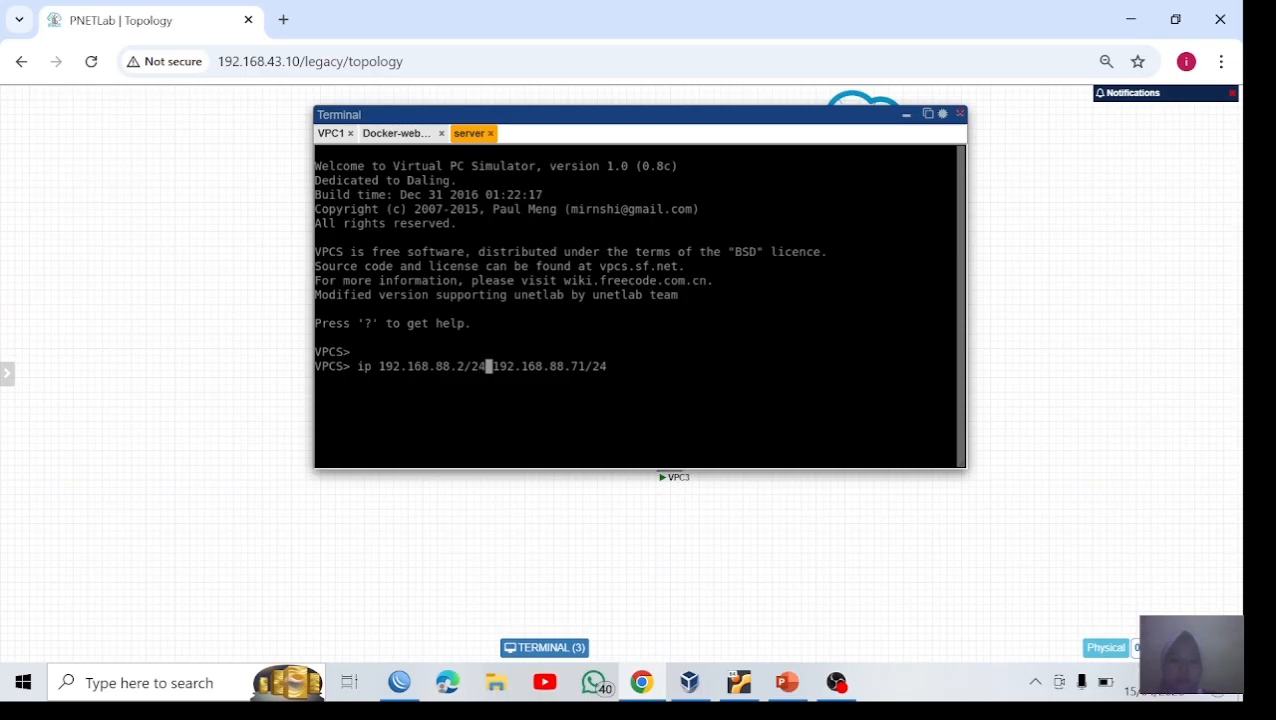
{"action": "key", "text": "Return"}
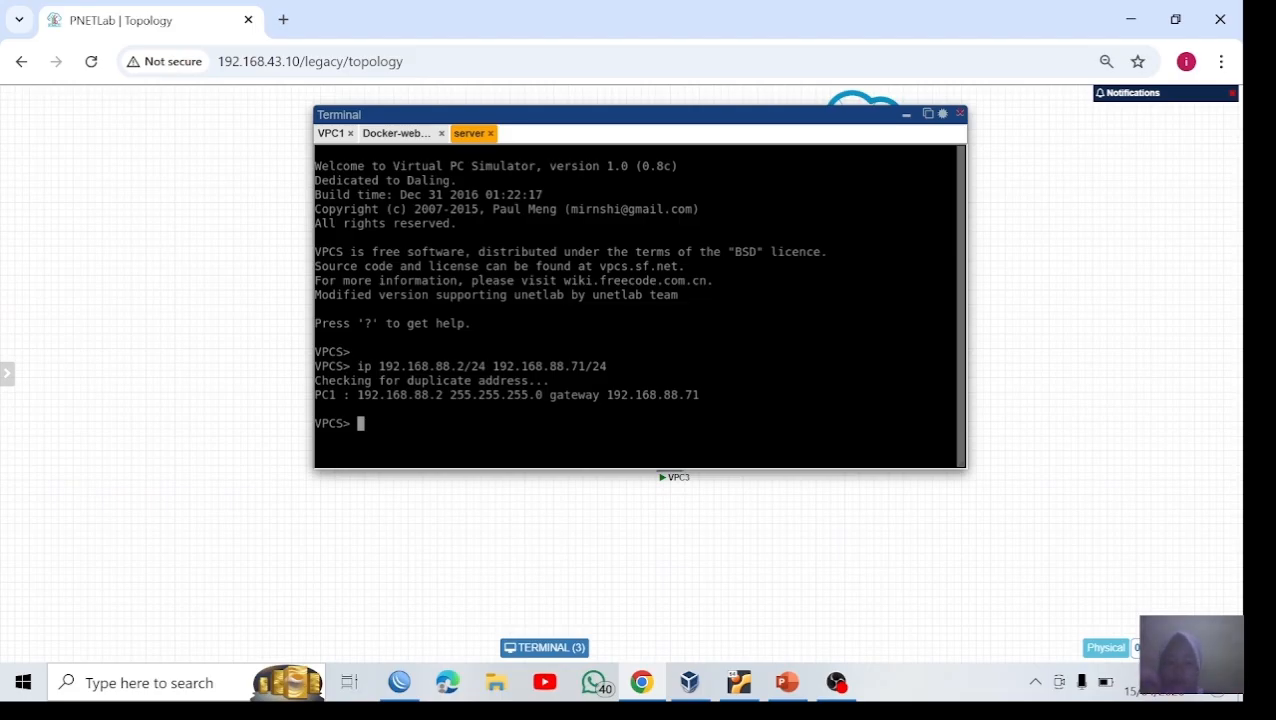
Step: Set the server node's DNS server to 8.8.8.8 with "ip dns 8.8.8.8"
{"action": "type", "text": "ip dns 8"}
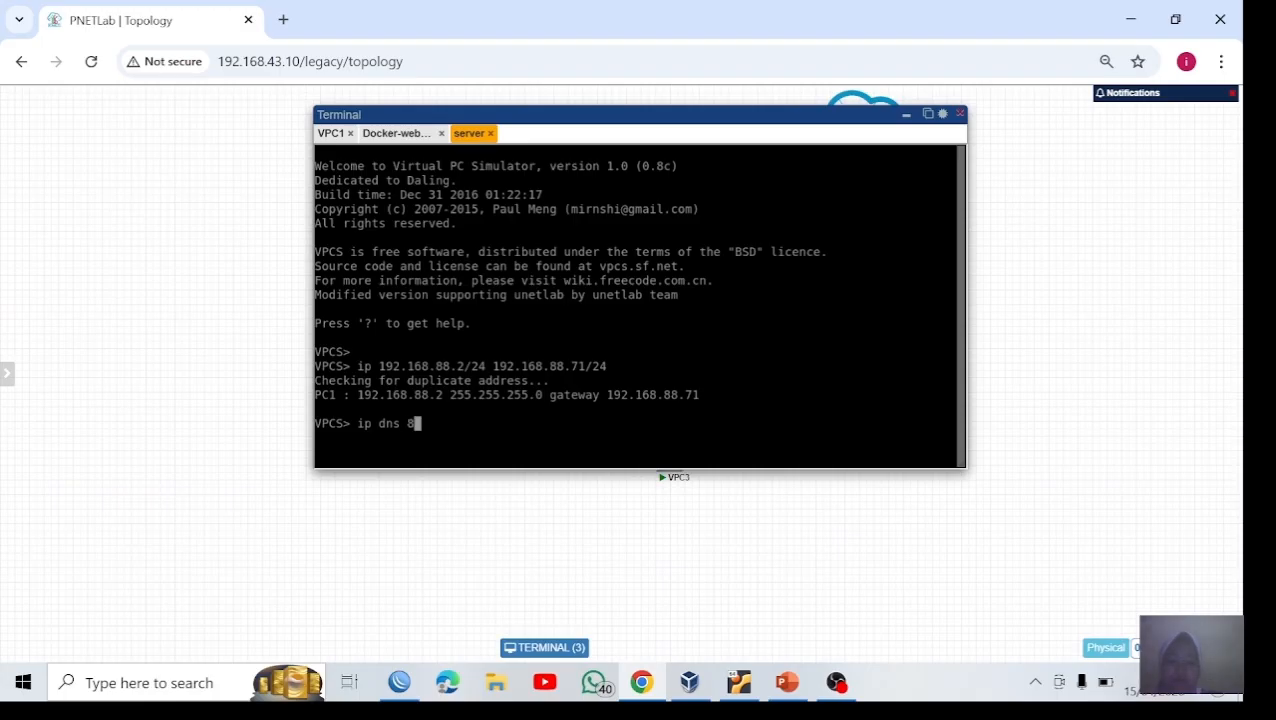
{"action": "type", "text": ".8.8.8"}
{"action": "key", "text": "Return"}
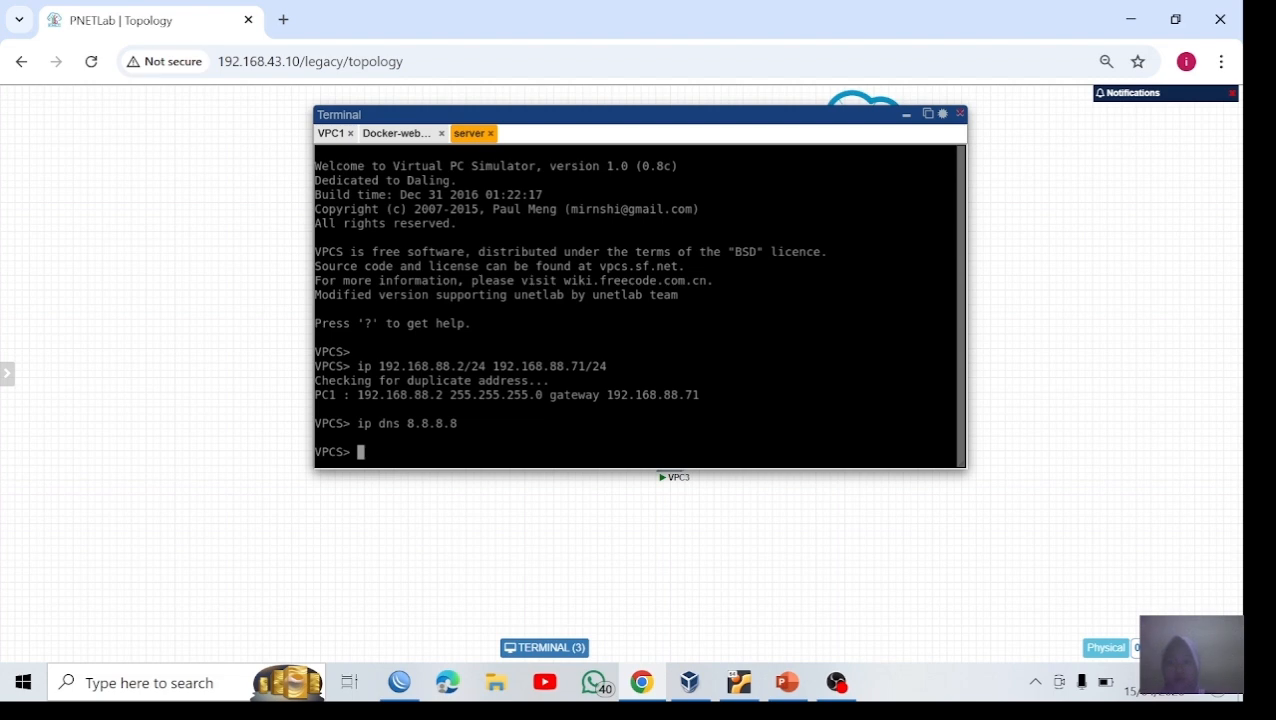
Step: Close the IP address list in WinBox, consult the DNS server slide in PowerPoint and return to the router's DNS settings
{"action": "left_click", "coordinate": [405, 685]}
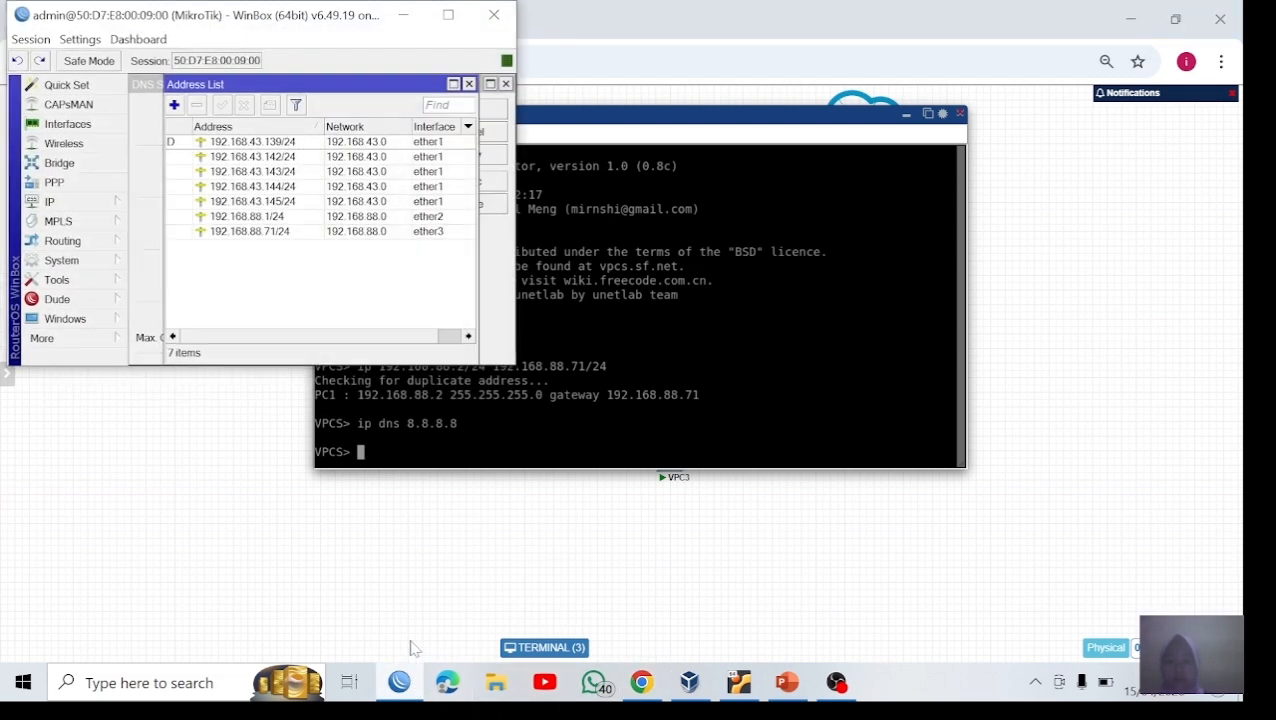
{"action": "left_click", "coordinate": [469, 84]}
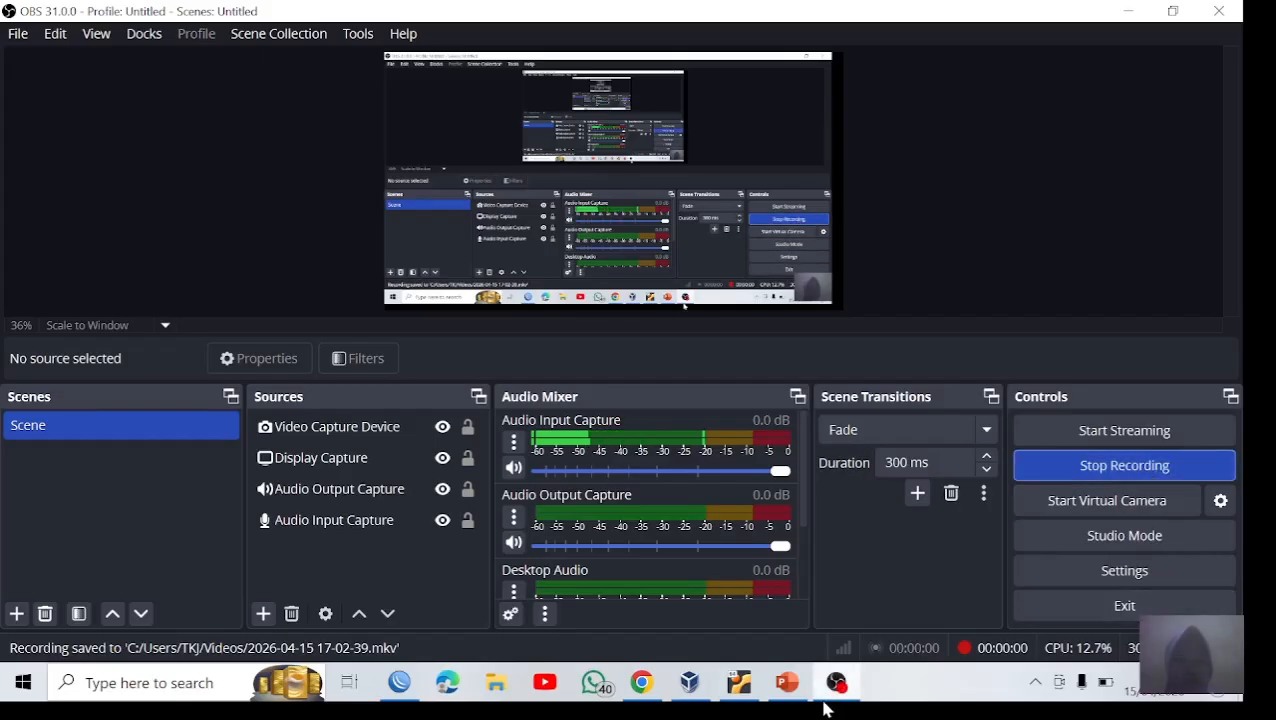
{"action": "left_click", "coordinate": [786, 682]}
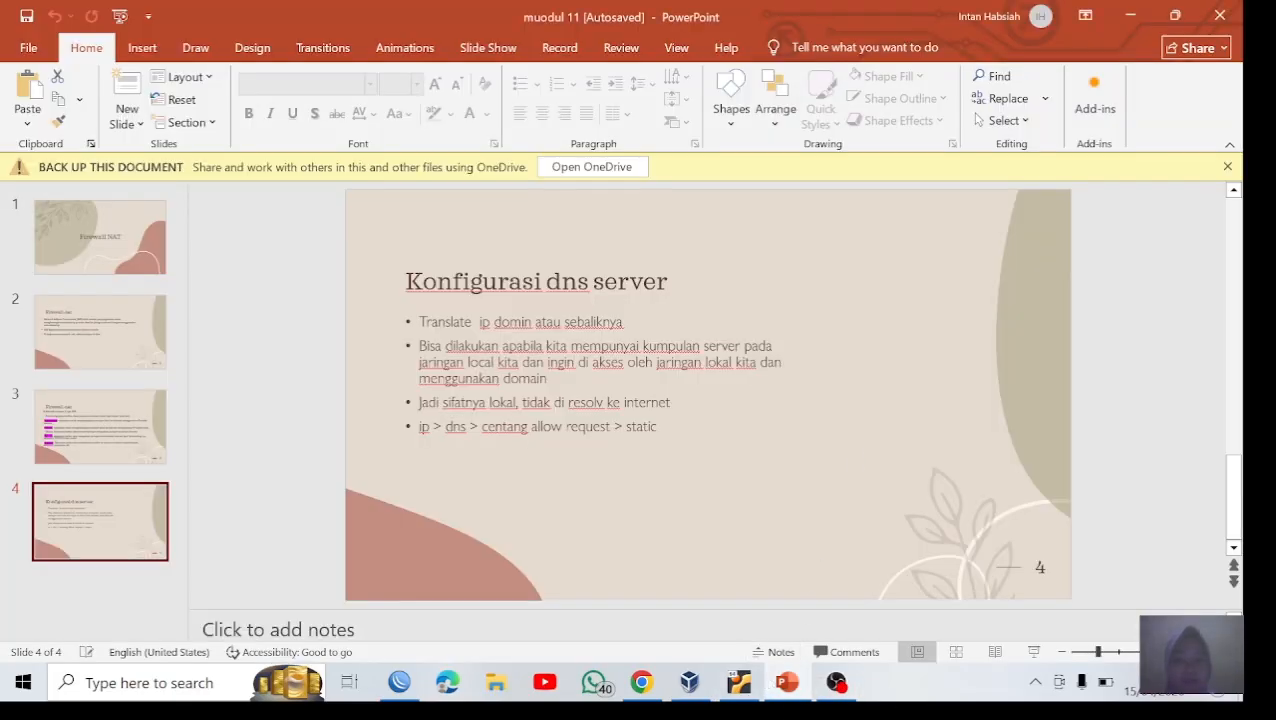
{"action": "left_click", "coordinate": [405, 684]}
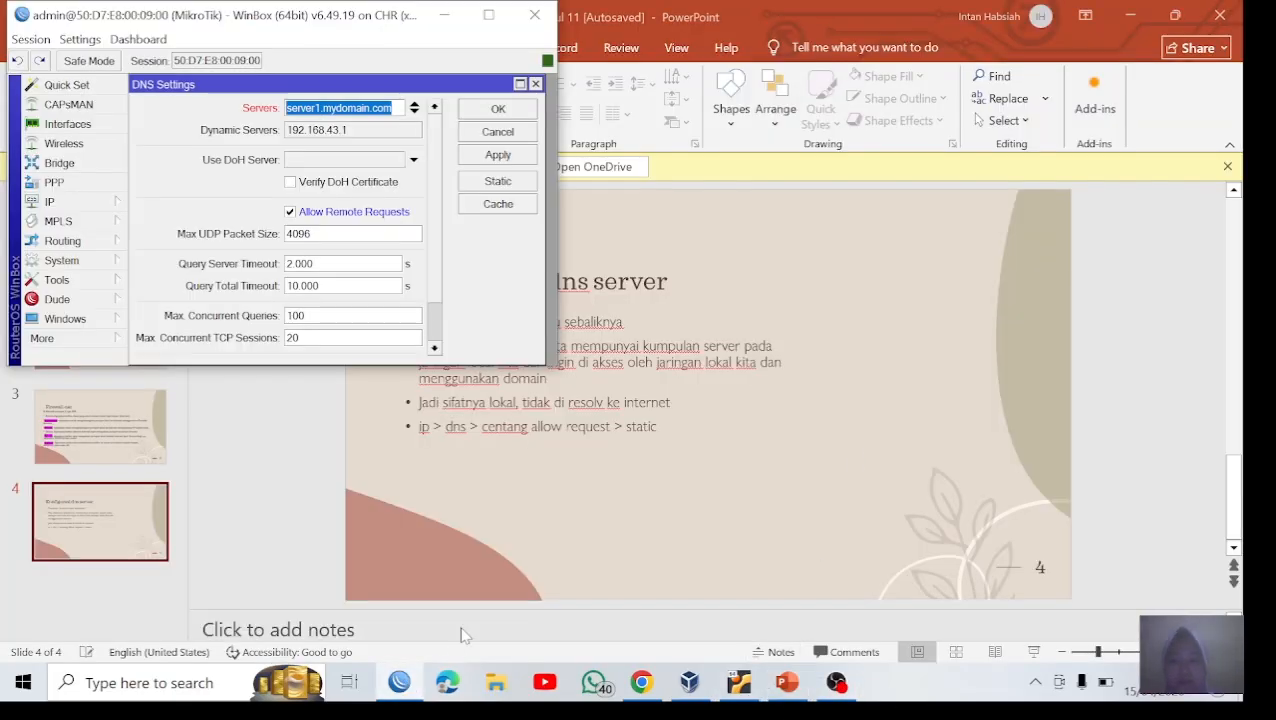
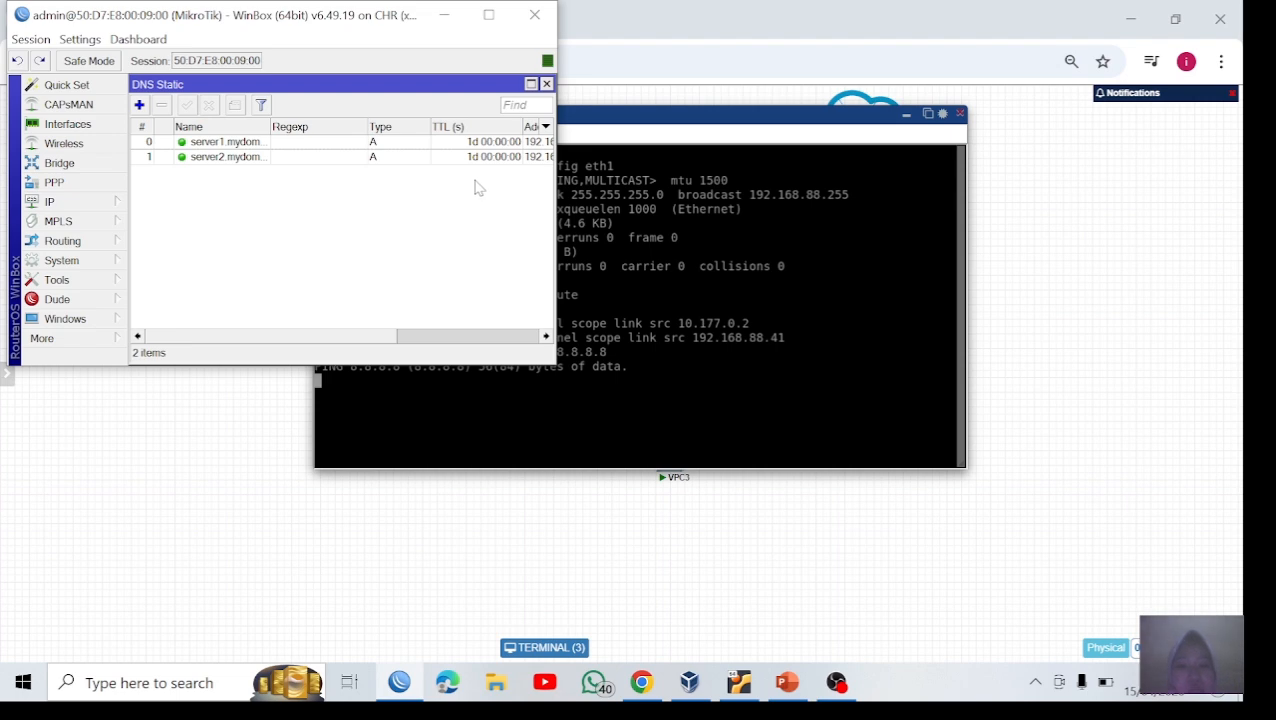
Step: Switch from WinBox to the PNETLab topology and open VPC1's console
{"action": "left_click", "coordinate": [444, 15]}
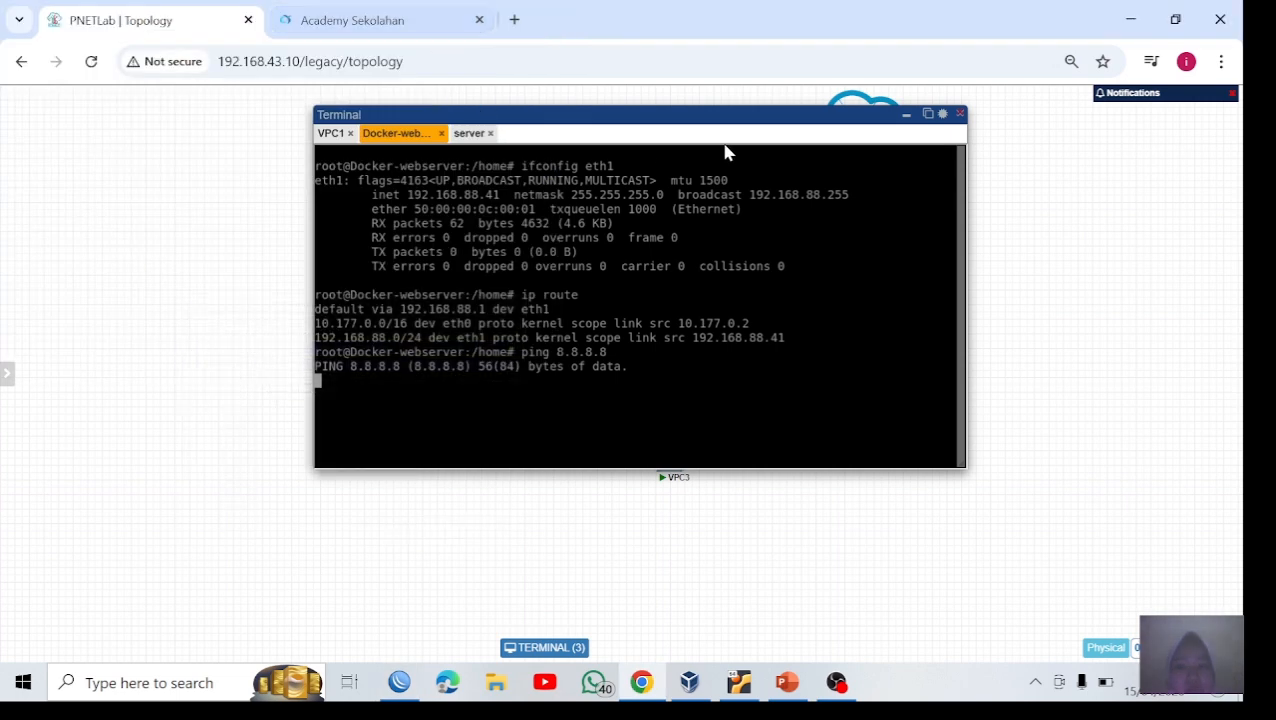
{"action": "left_click", "coordinate": [906, 117]}
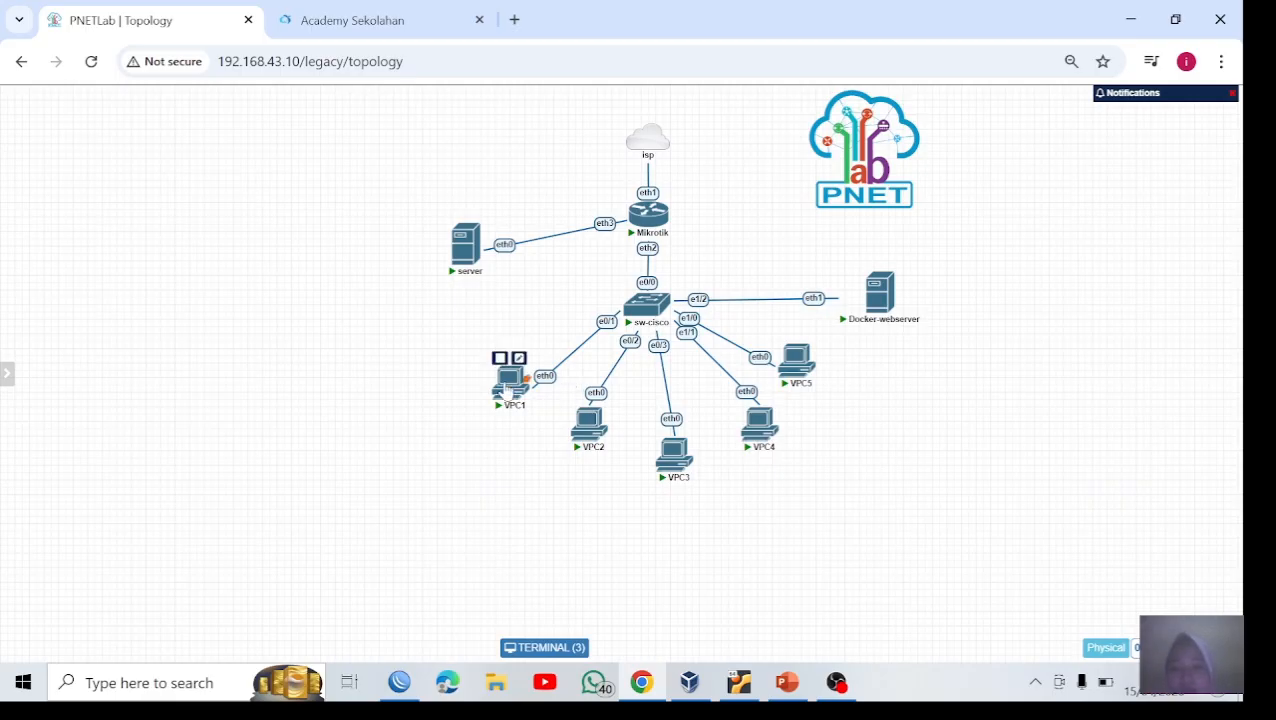
{"action": "left_click", "coordinate": [510, 388]}
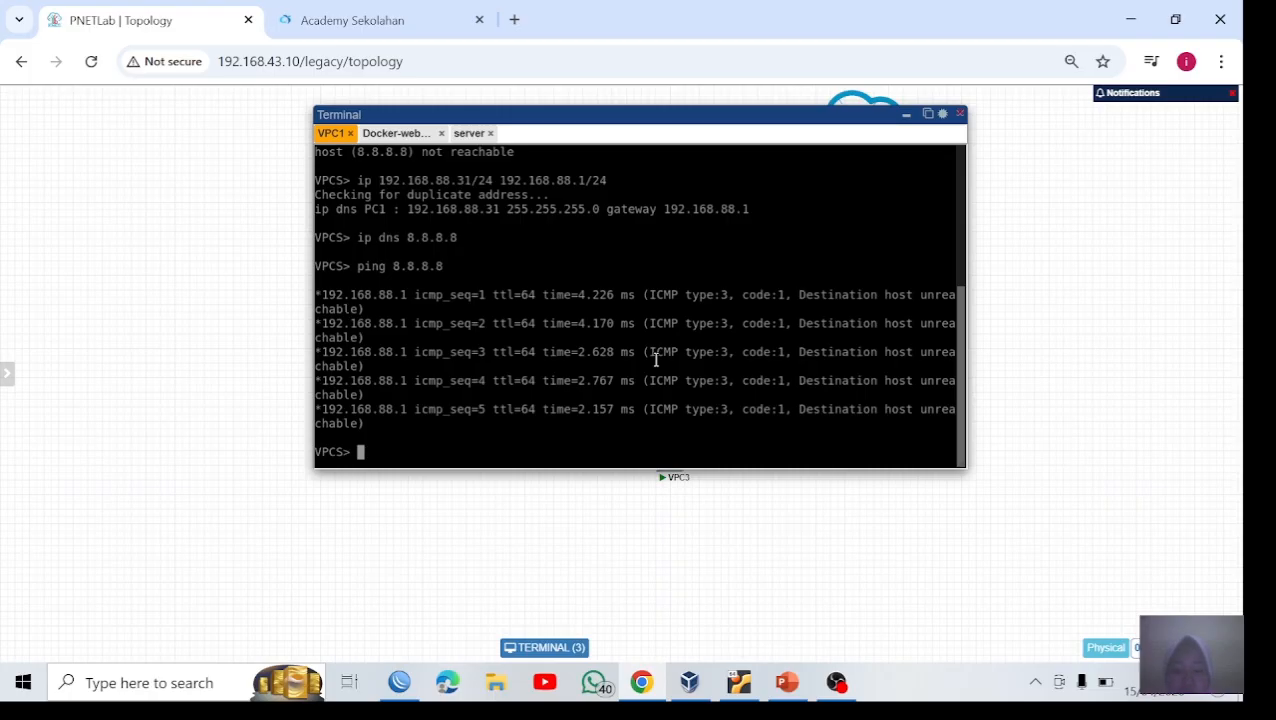
Step: Try to set VPC1's DNS server with the command "ip dns192.168.88.1"
{"action": "type", "text": "ip sn"}
{"action": "type", "text": "o"}
{"action": "key", "text": "BackSpace"}
{"action": "key", "text": "BackSpace"}
{"action": "key", "text": "BackSpace"}
{"action": "type", "text": "dns"}
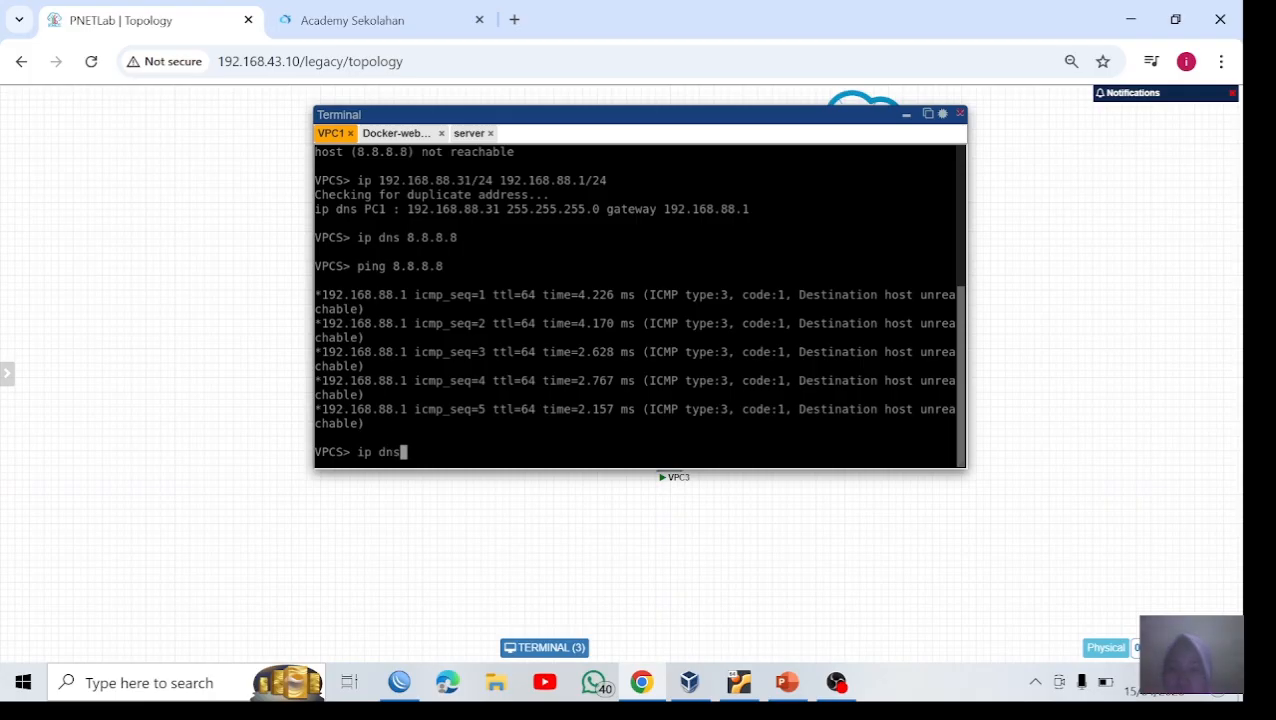
{"action": "type", "text": "192.16"}
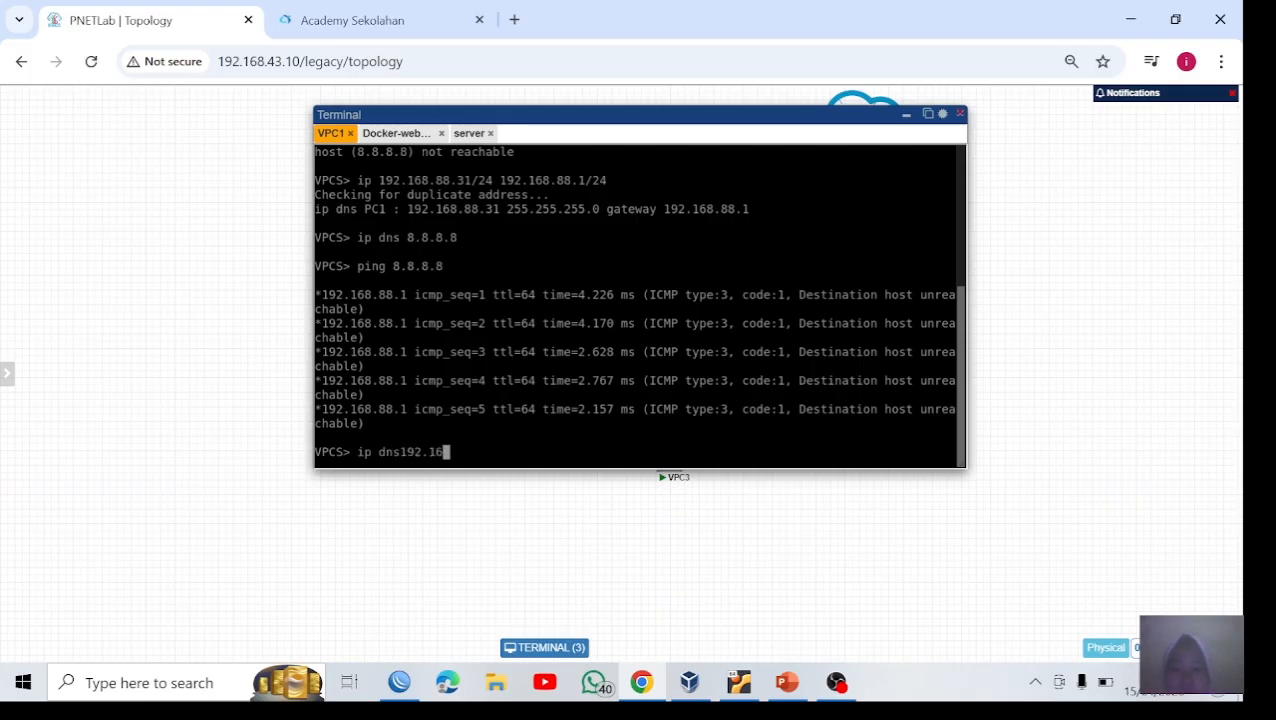
{"action": "type", "text": "8.88.1"}
{"action": "key", "text": "Return"}
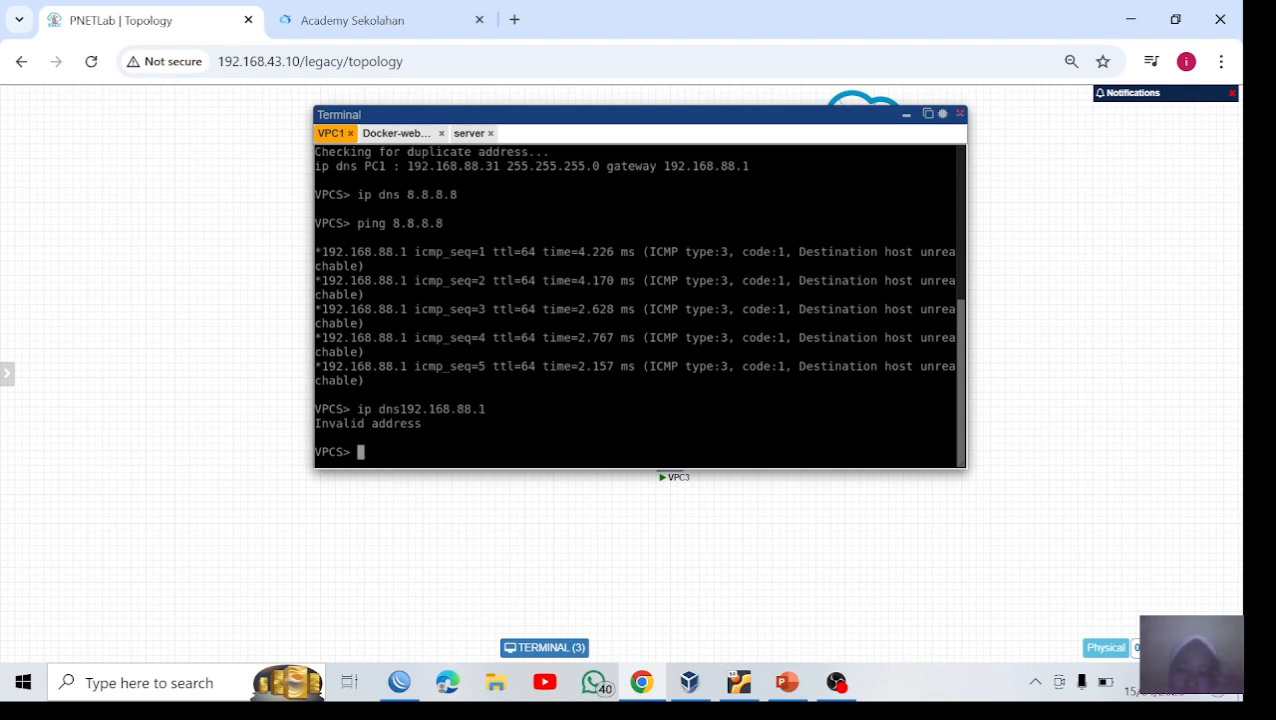
Step: Set VPC1's DNS server to the router by running "ip dns 192.168.88.1"
{"action": "type", "text": "ip "}
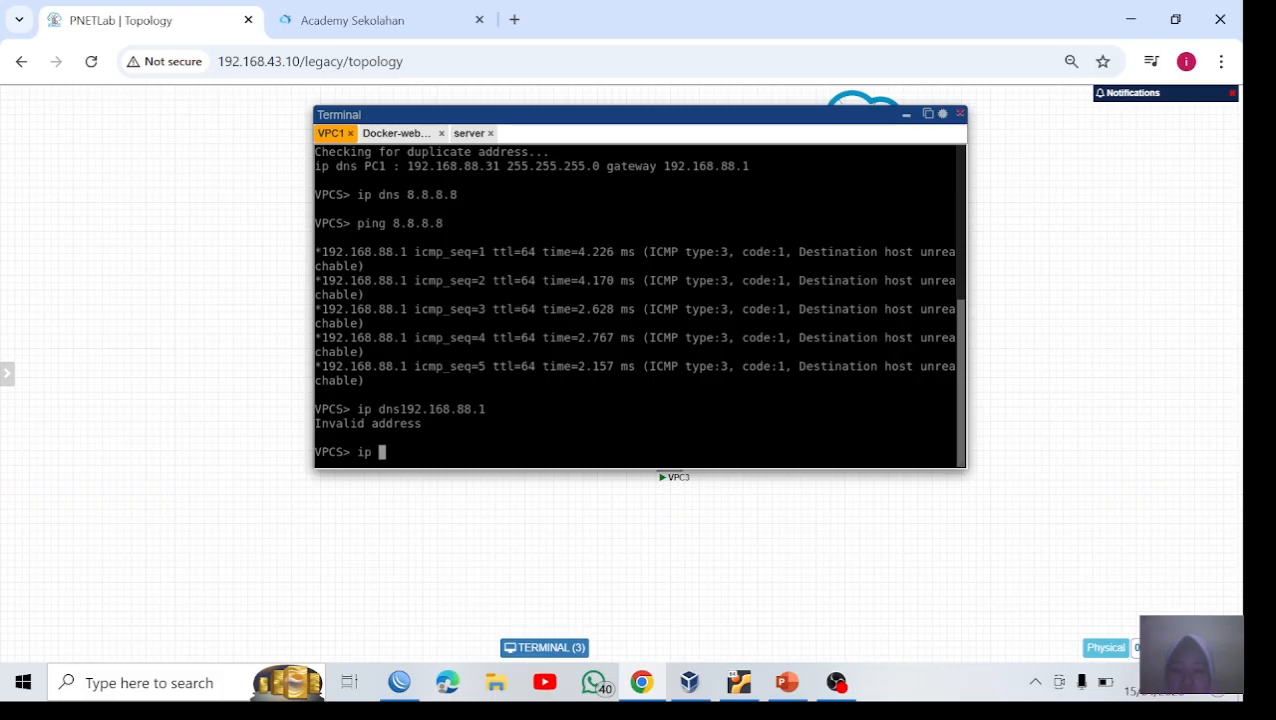
{"action": "type", "text": "dns 192.16"}
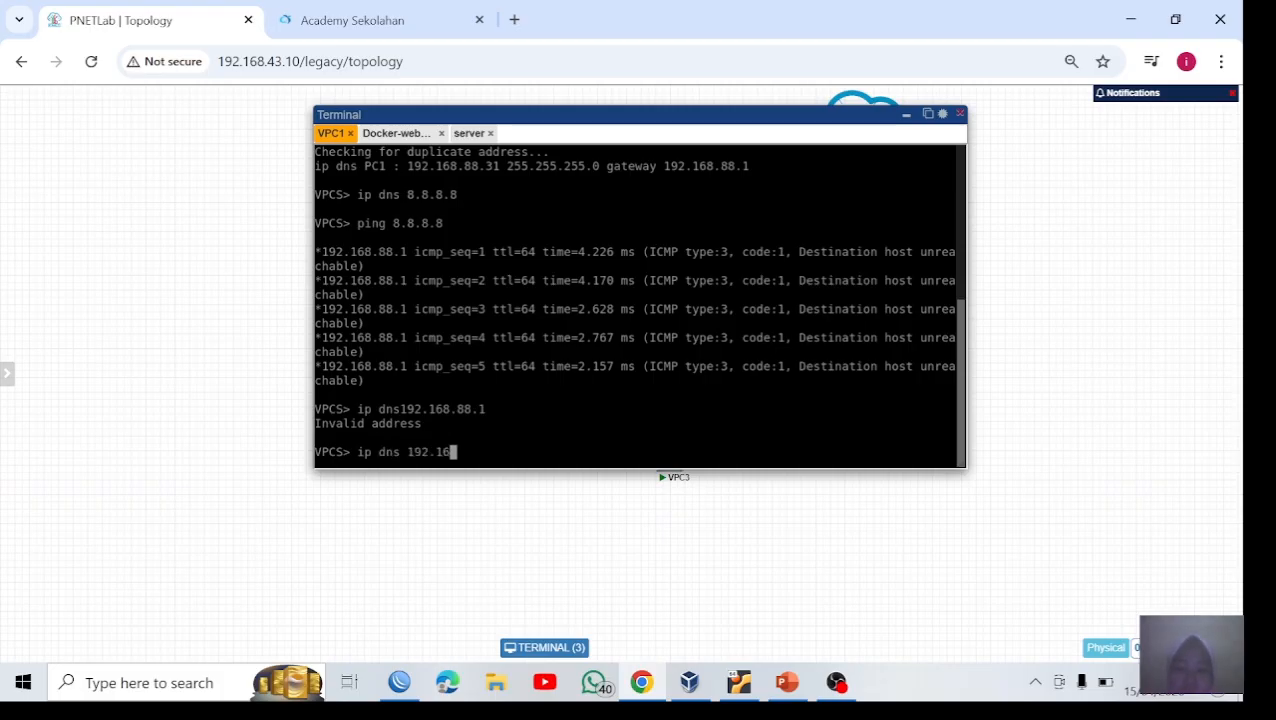
{"action": "type", "text": "8.88.1"}
{"action": "key", "text": "Return"}
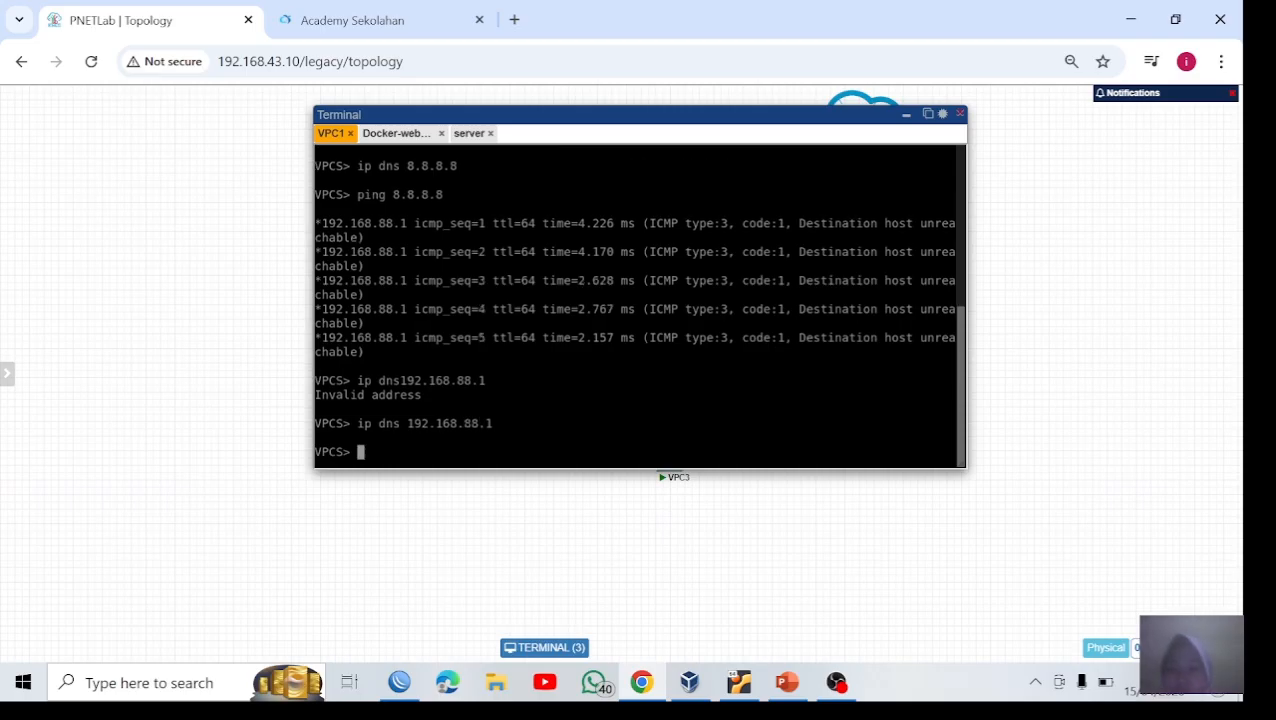
Step: Display VPC1's network configuration with "show ip" to check its address, gateway and DNS
{"action": "type", "text": "sh"}
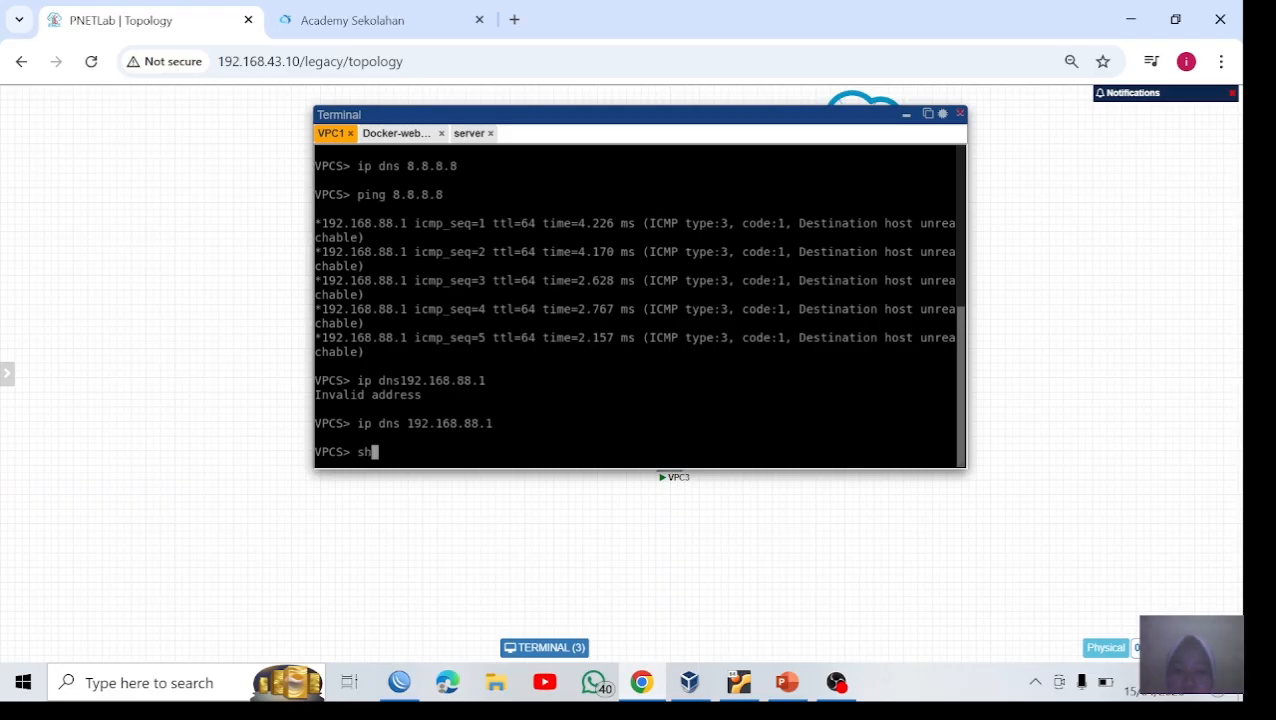
{"action": "type", "text": "ow ip"}
{"action": "key", "text": "Return"}
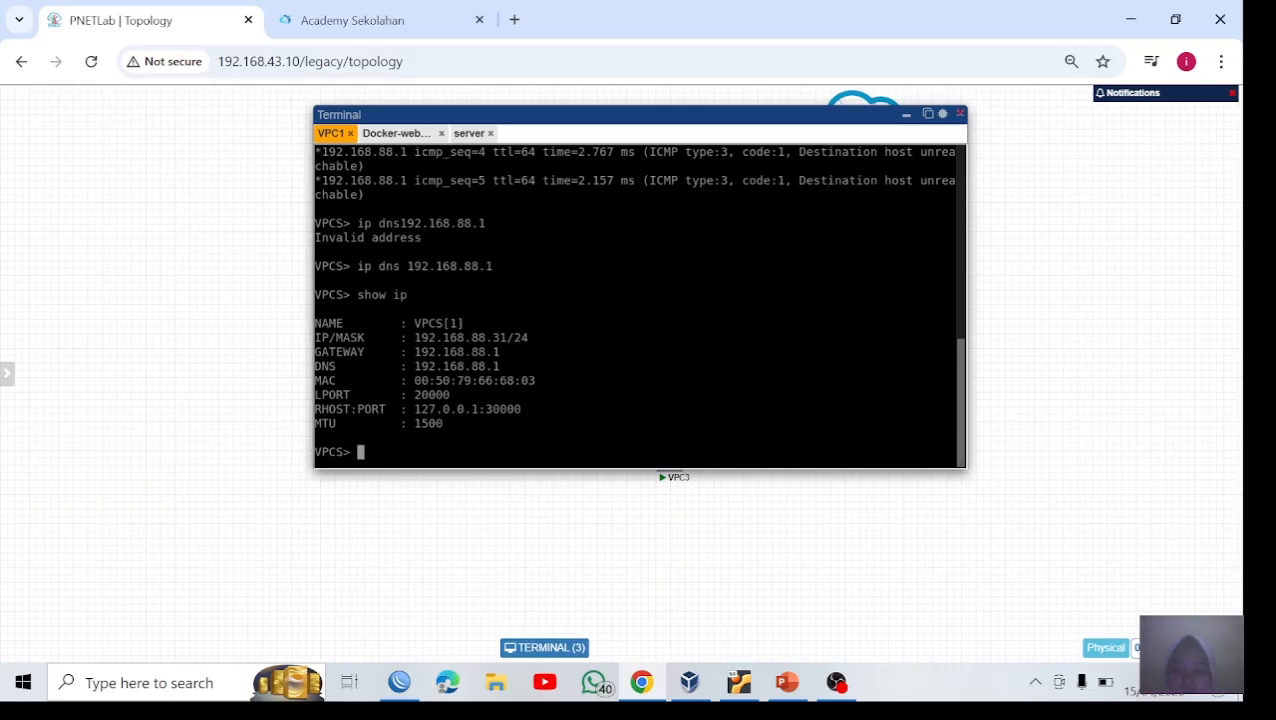
Step: Ping server1.mydomain.com from VPC1 to test name resolution, and minimize the terminal window
{"action": "type", "text": "["}
{"action": "key", "text": "BackSpace"}
{"action": "type", "text": "ping server1"}
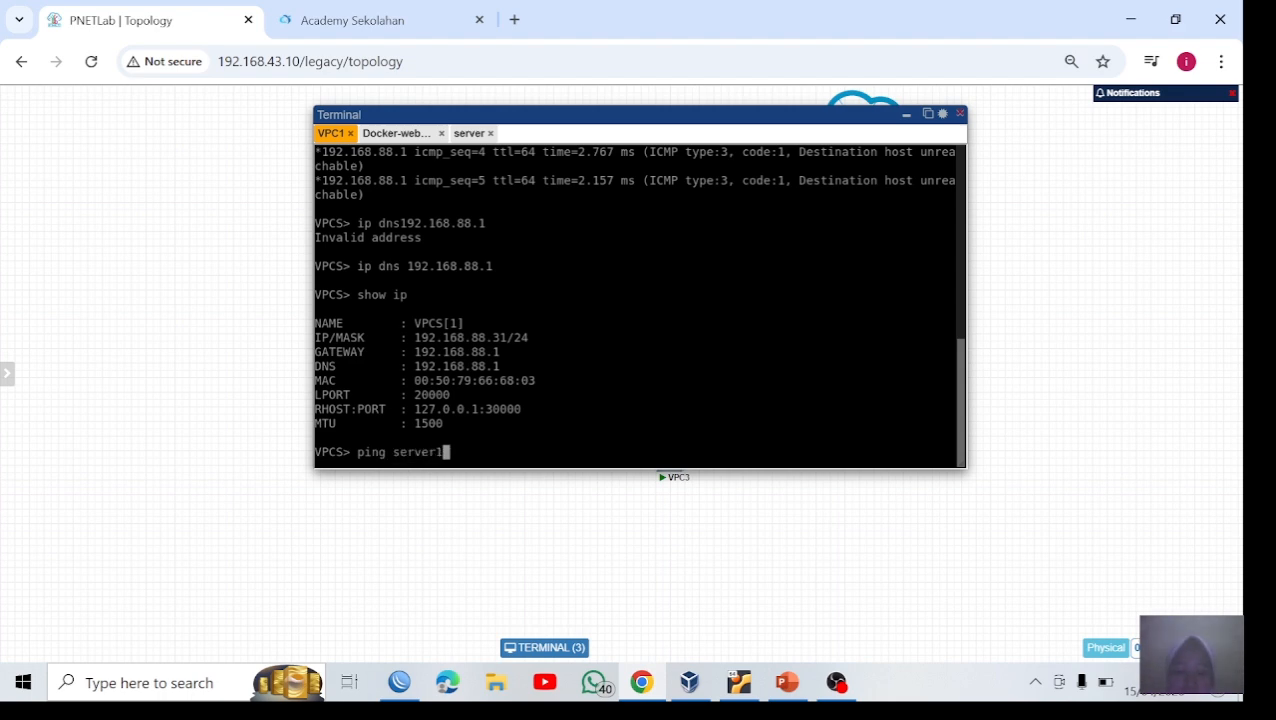
{"action": "type", "text": ".mydo"}
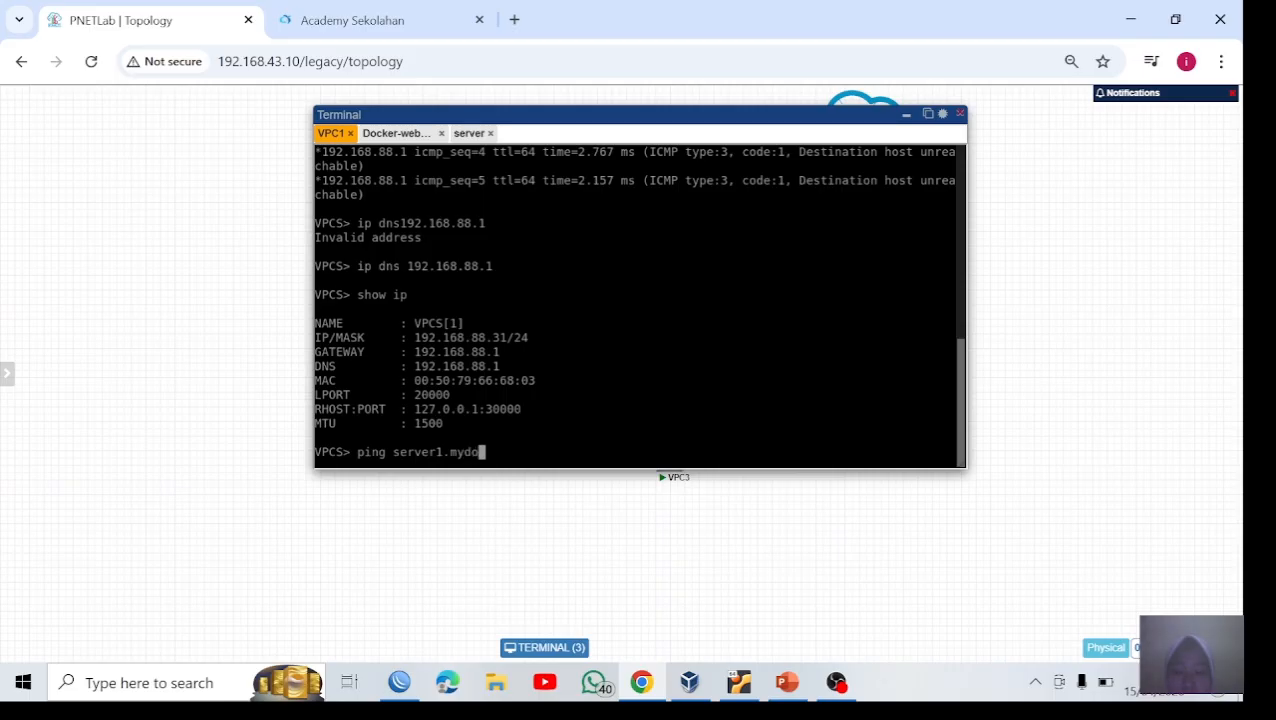
{"action": "type", "text": "main.com"}
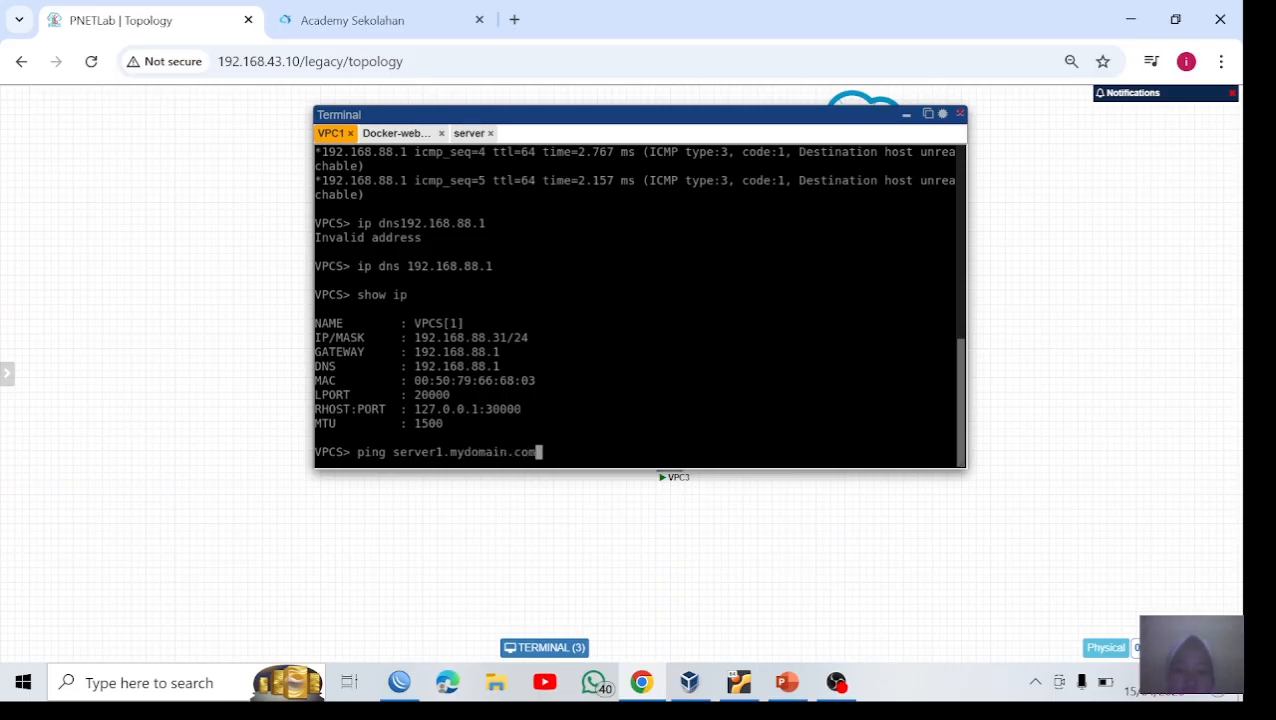
{"action": "key", "text": "Return"}
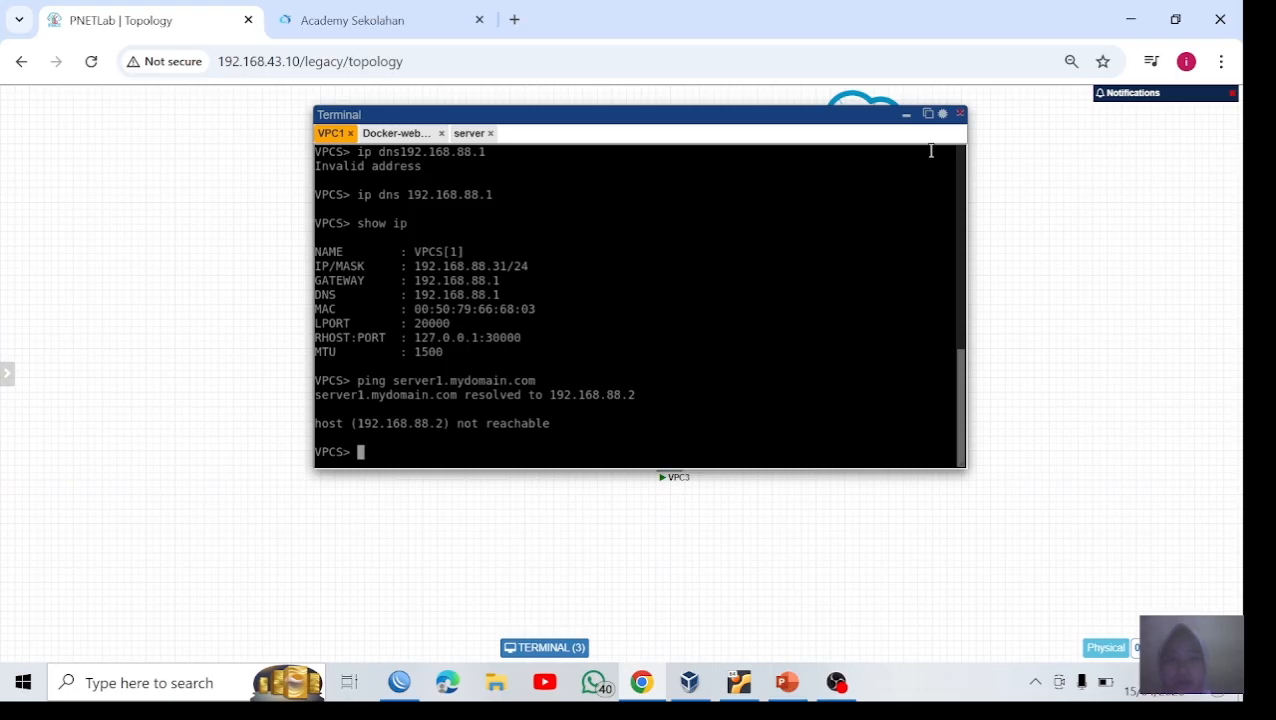
{"action": "left_click", "coordinate": [906, 120]}
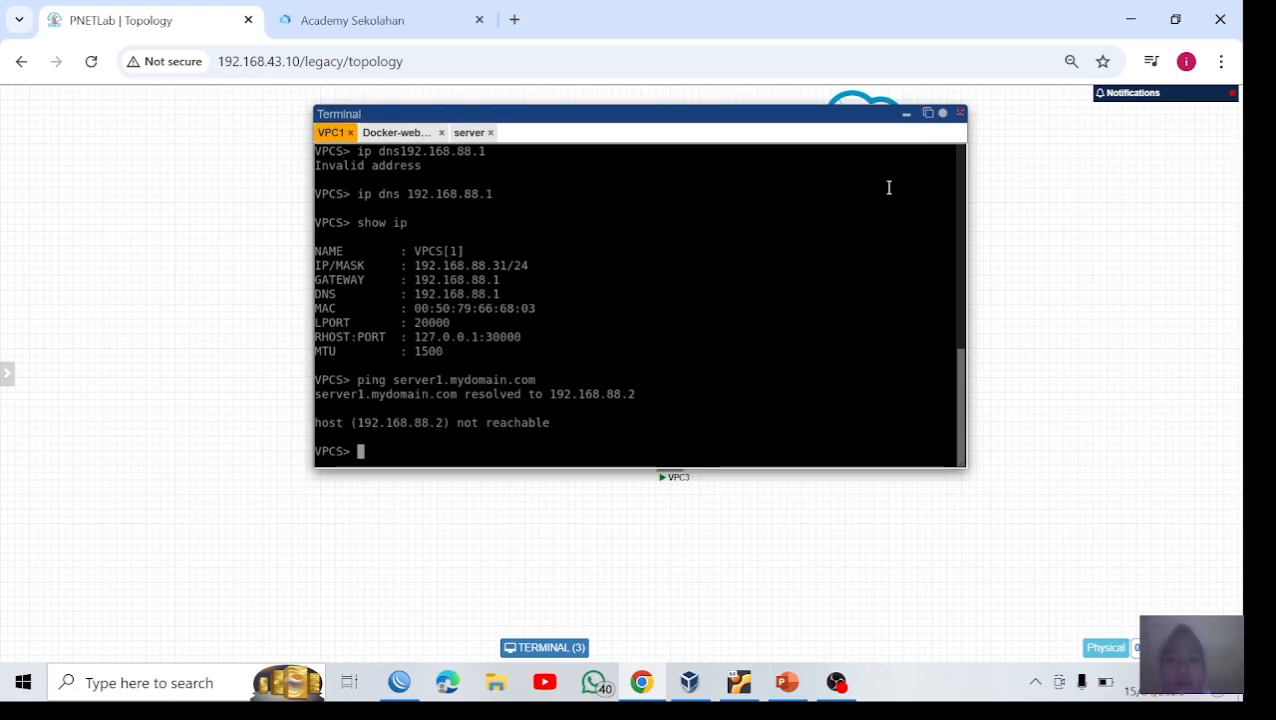
{"action": "left_click", "coordinate": [908, 116]}
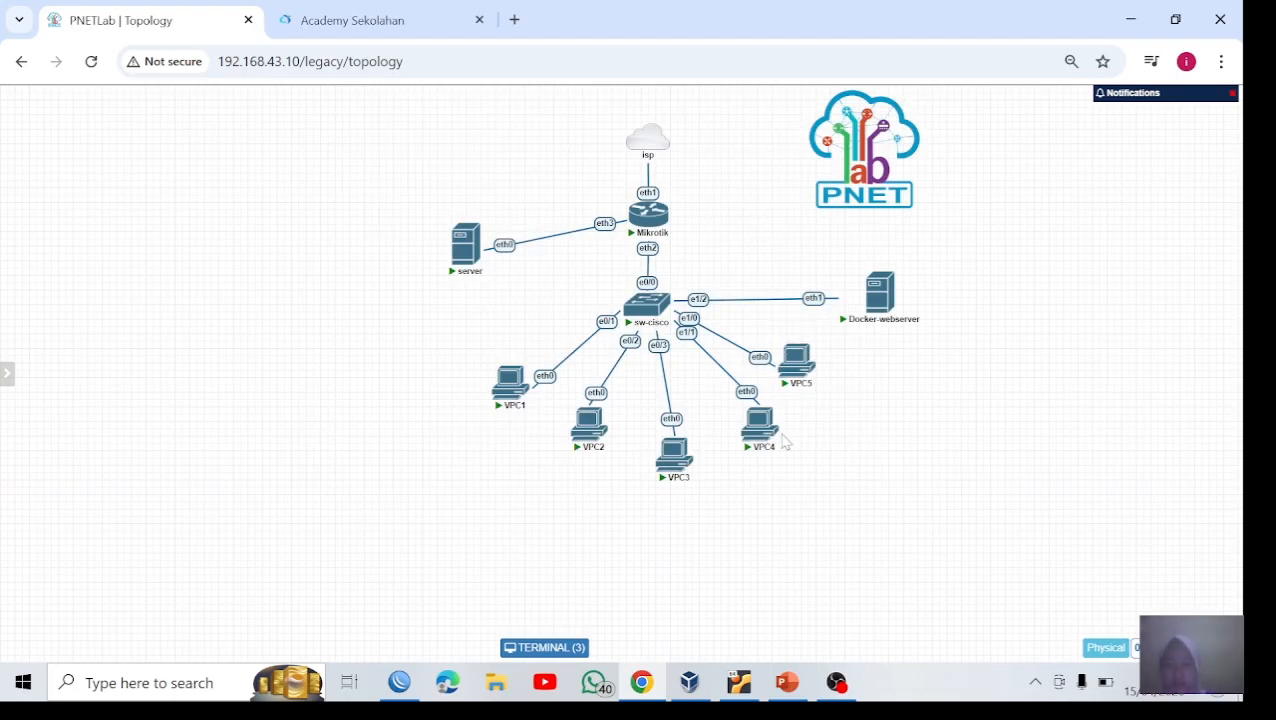
Step: Switch to PowerPoint to review the Firewall-nat slide on srcnat and dstnat types, and return to the PNETLab topology
{"action": "left_click", "coordinate": [789, 682]}
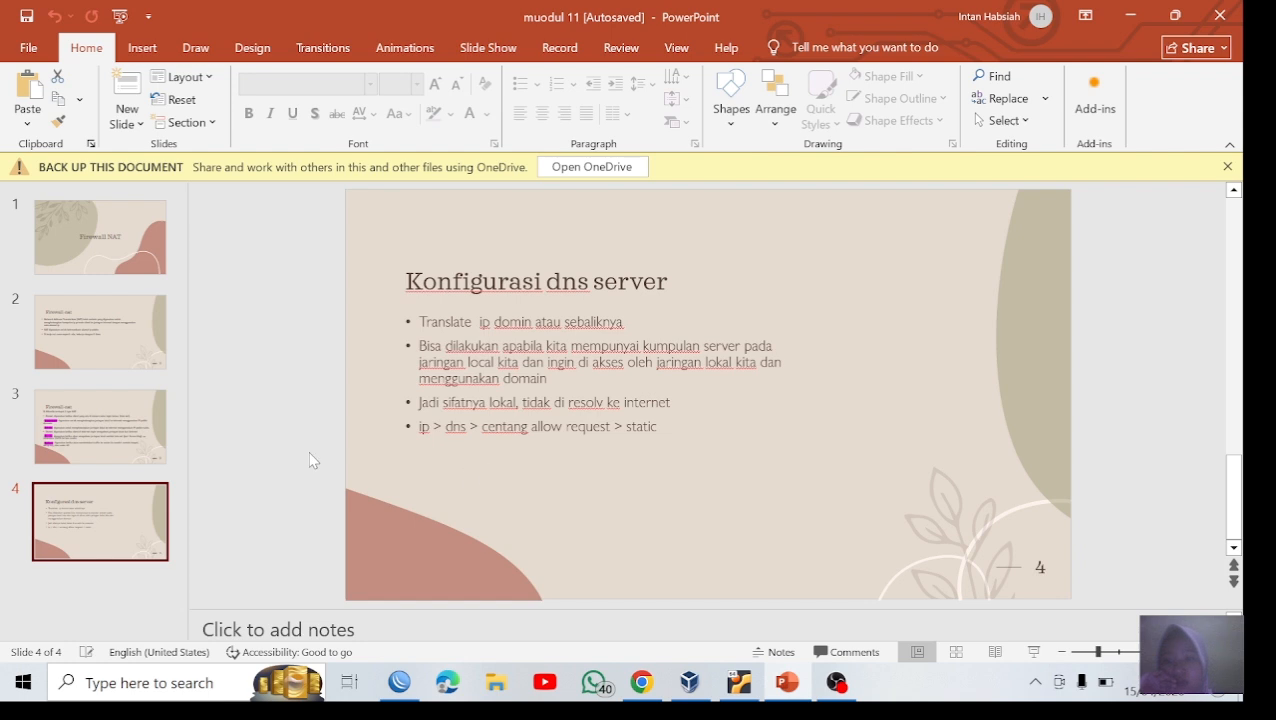
{"action": "left_click", "coordinate": [156, 395]}
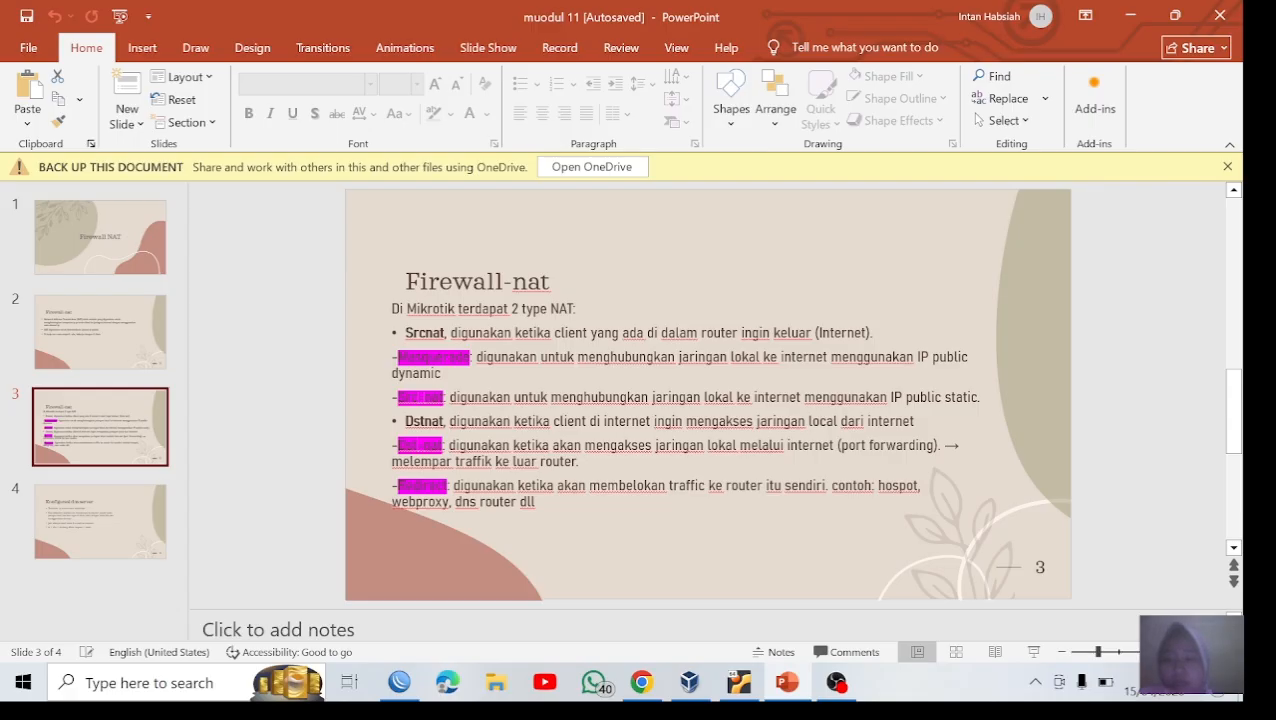
{"action": "left_click", "coordinate": [632, 676]}
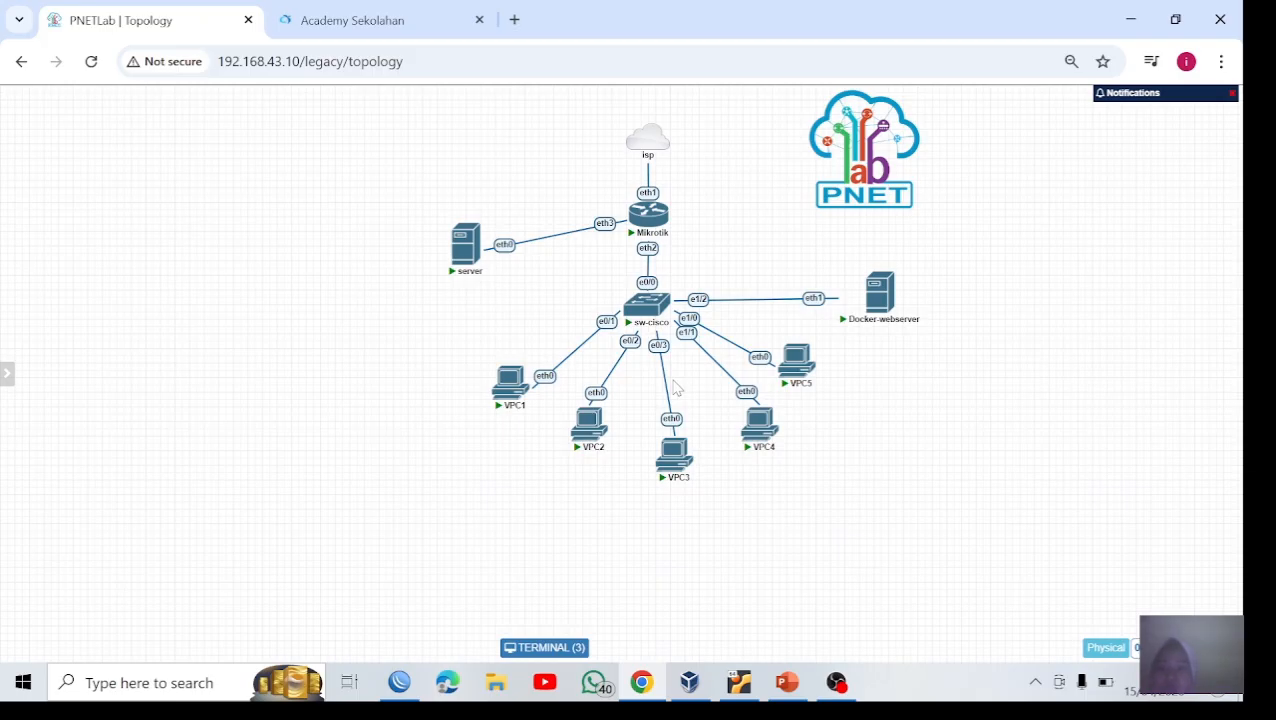
{"action": "mouse_move", "coordinate": [506, 418]}
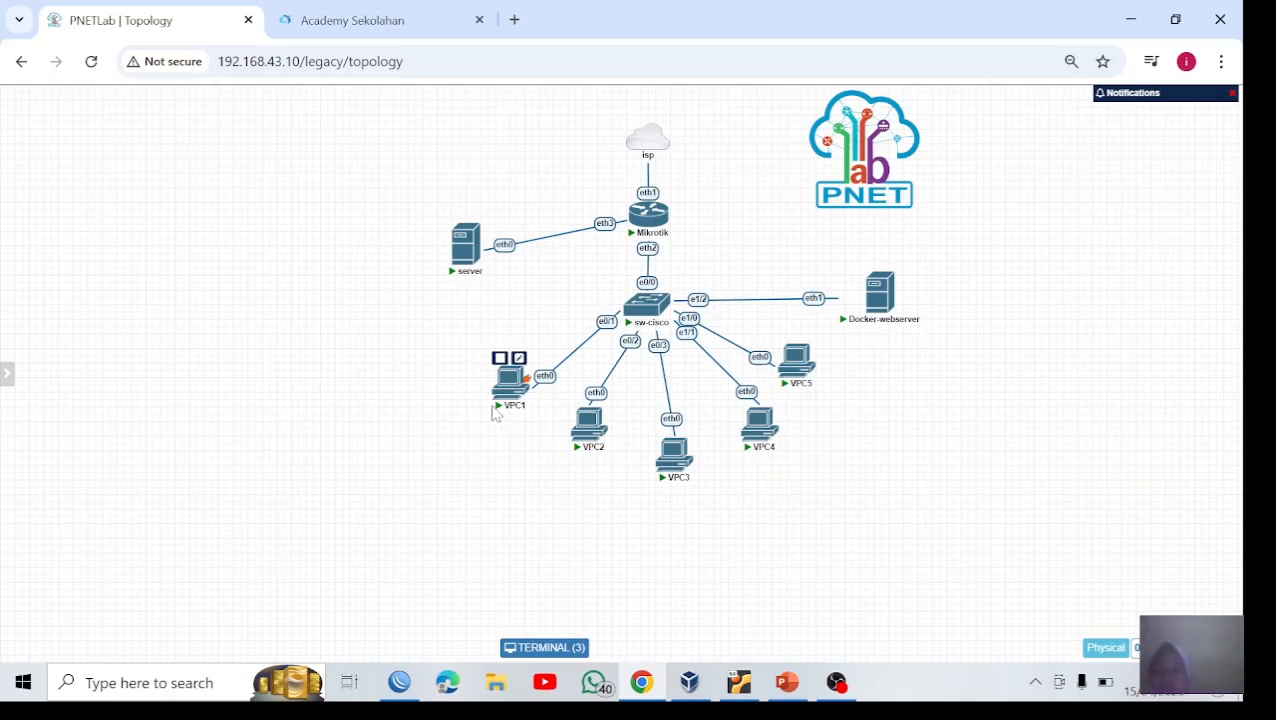
Step: Switch to WinBox and open the router's Firewall window
{"action": "left_click", "coordinate": [399, 682]}
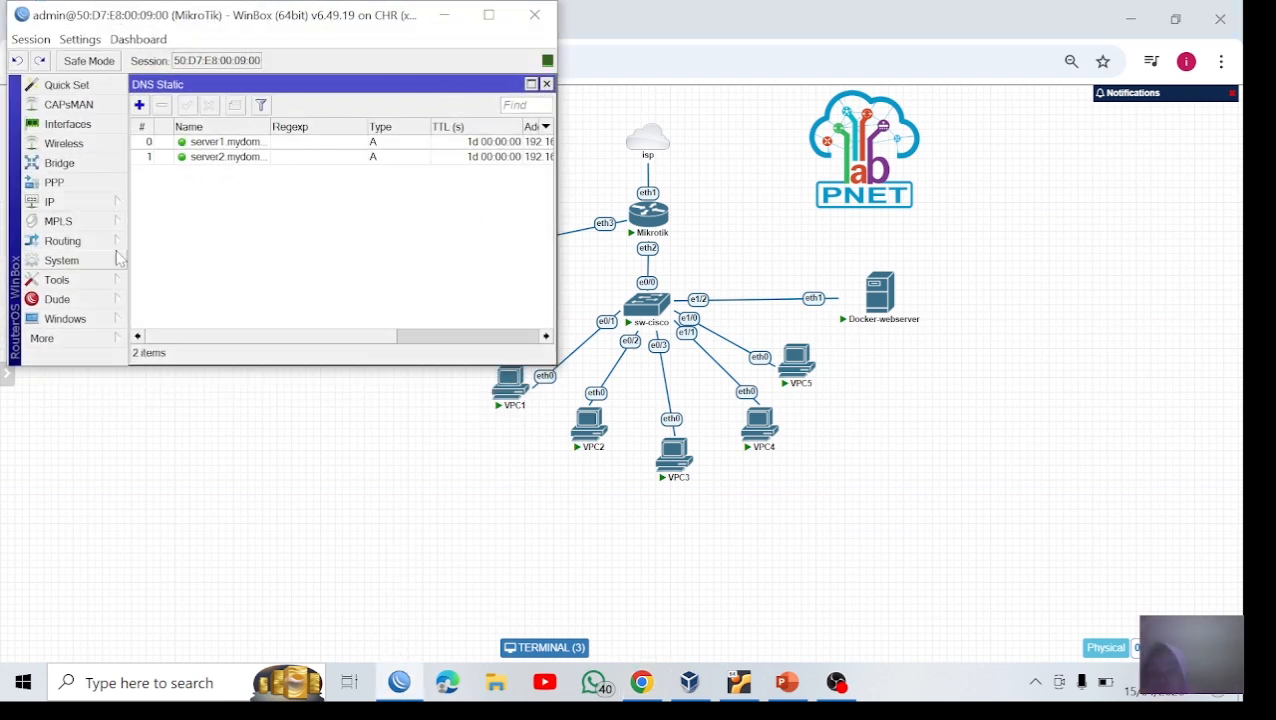
{"action": "left_click", "coordinate": [90, 201]}
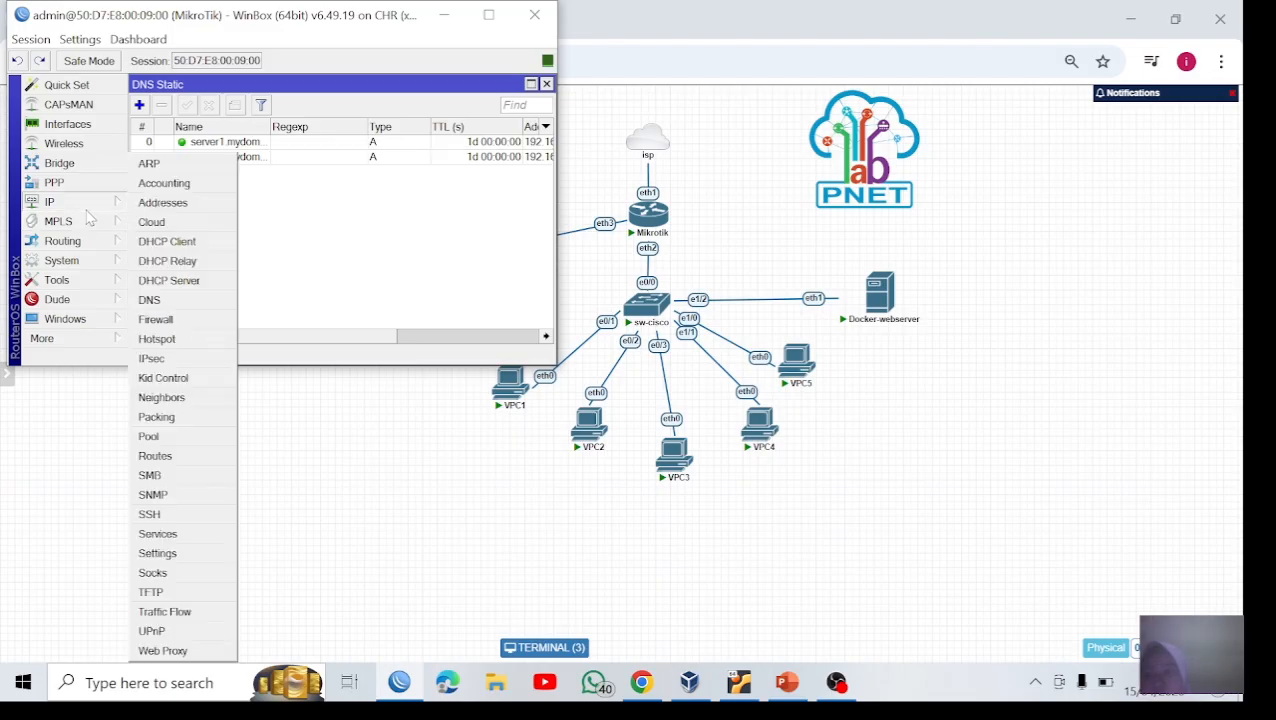
{"action": "left_click", "coordinate": [171, 319]}
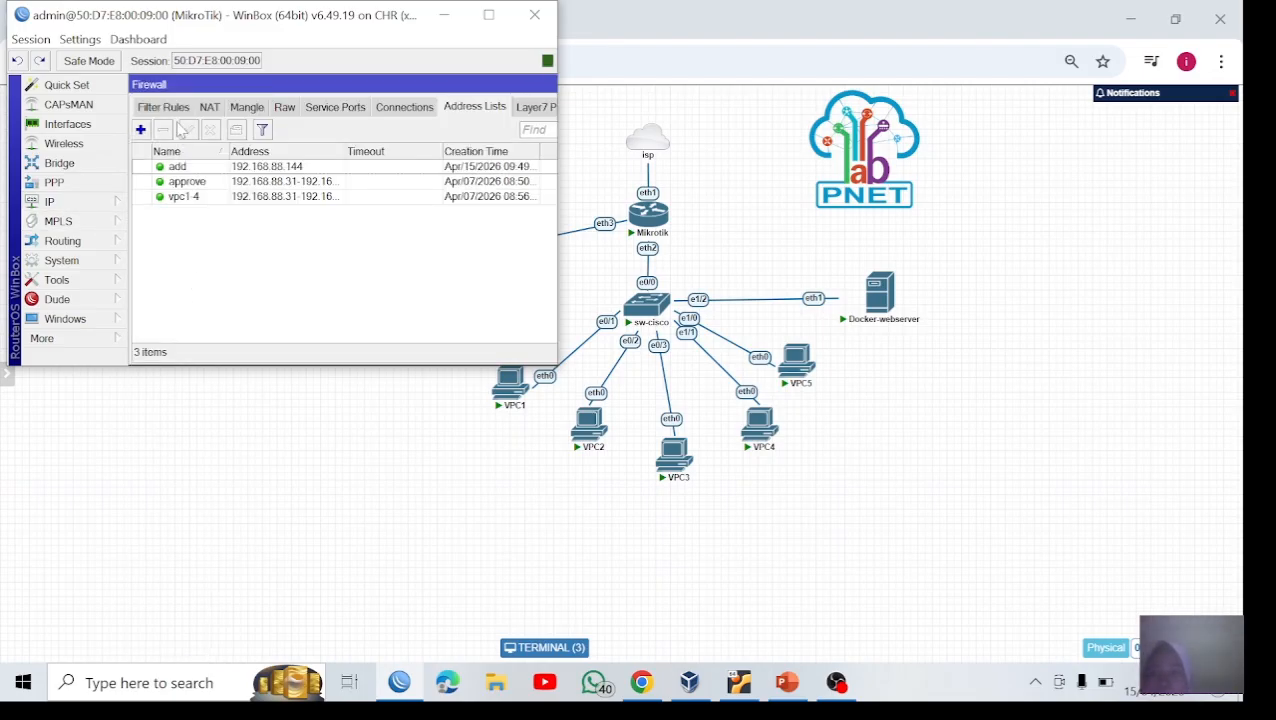
Step: Start a new firewall NAT rule, set its action to dst-nat, and minimize WinBox to return to the PNETLab topology
{"action": "left_click", "coordinate": [210, 108]}
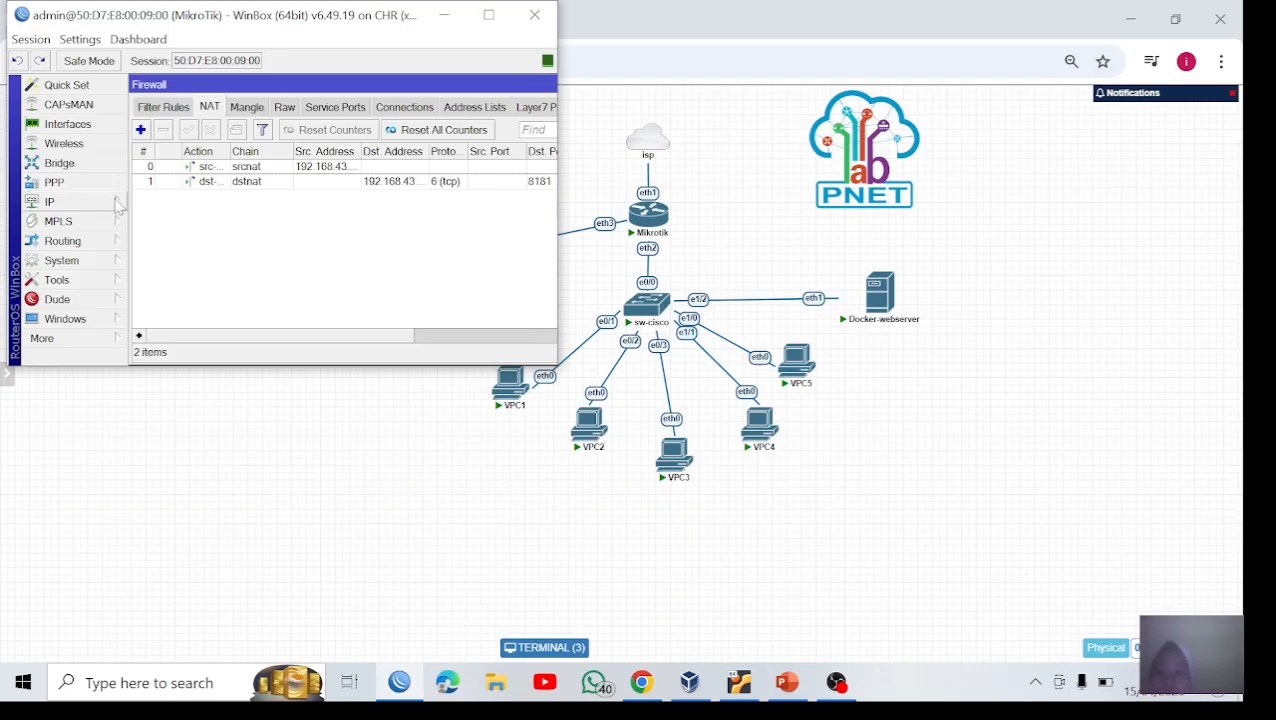
{"action": "left_click", "coordinate": [140, 129]}
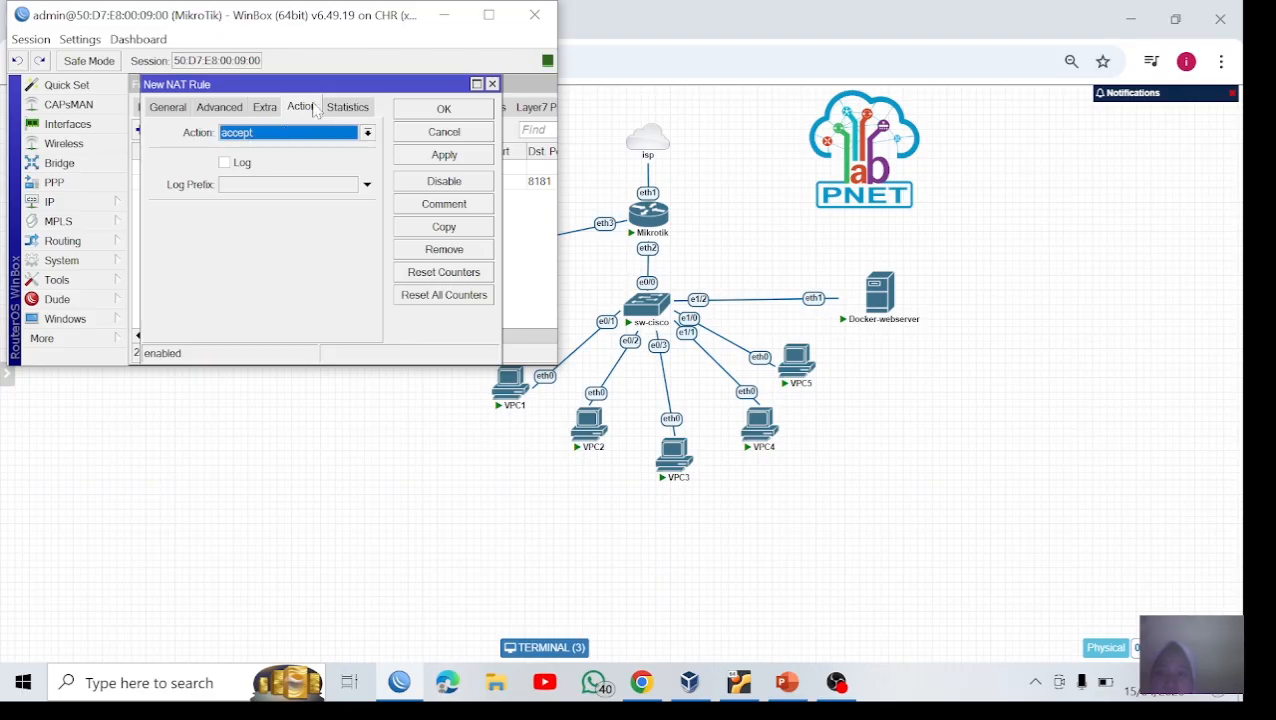
{"action": "left_click", "coordinate": [168, 107]}
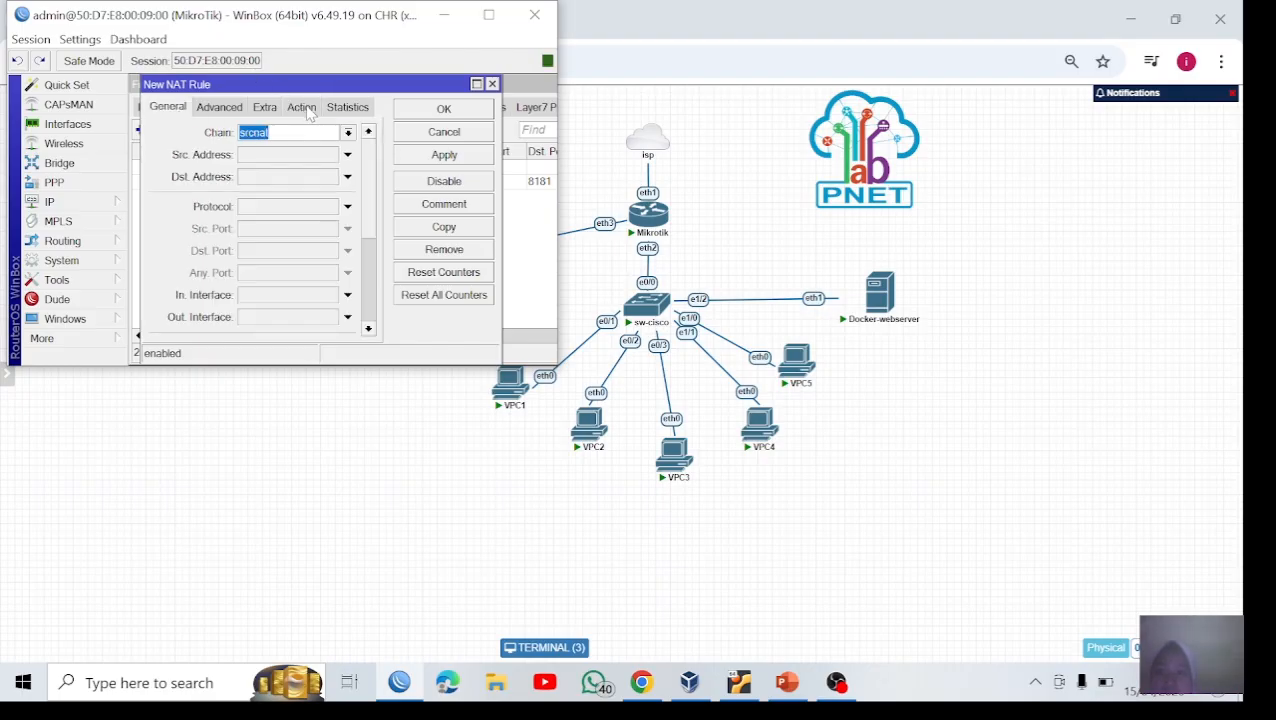
{"action": "left_click", "coordinate": [302, 107]}
{"action": "left_click", "coordinate": [368, 134]}
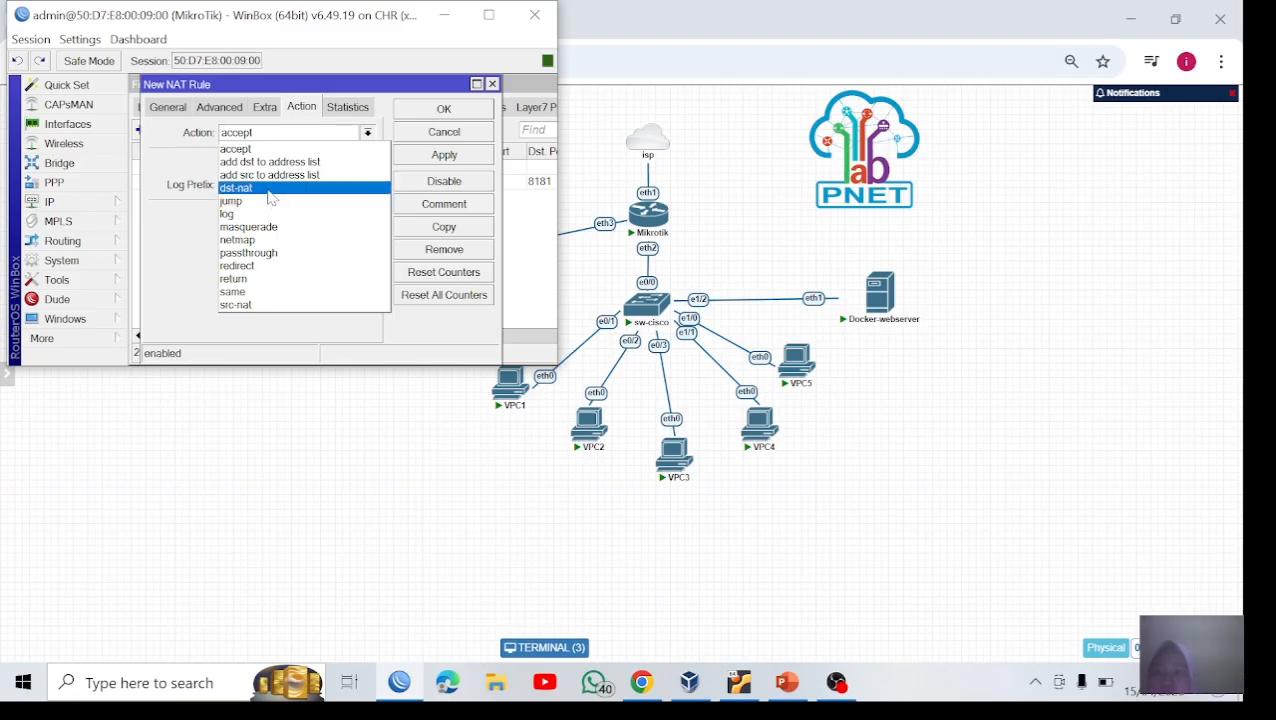
{"action": "left_click", "coordinate": [265, 189]}
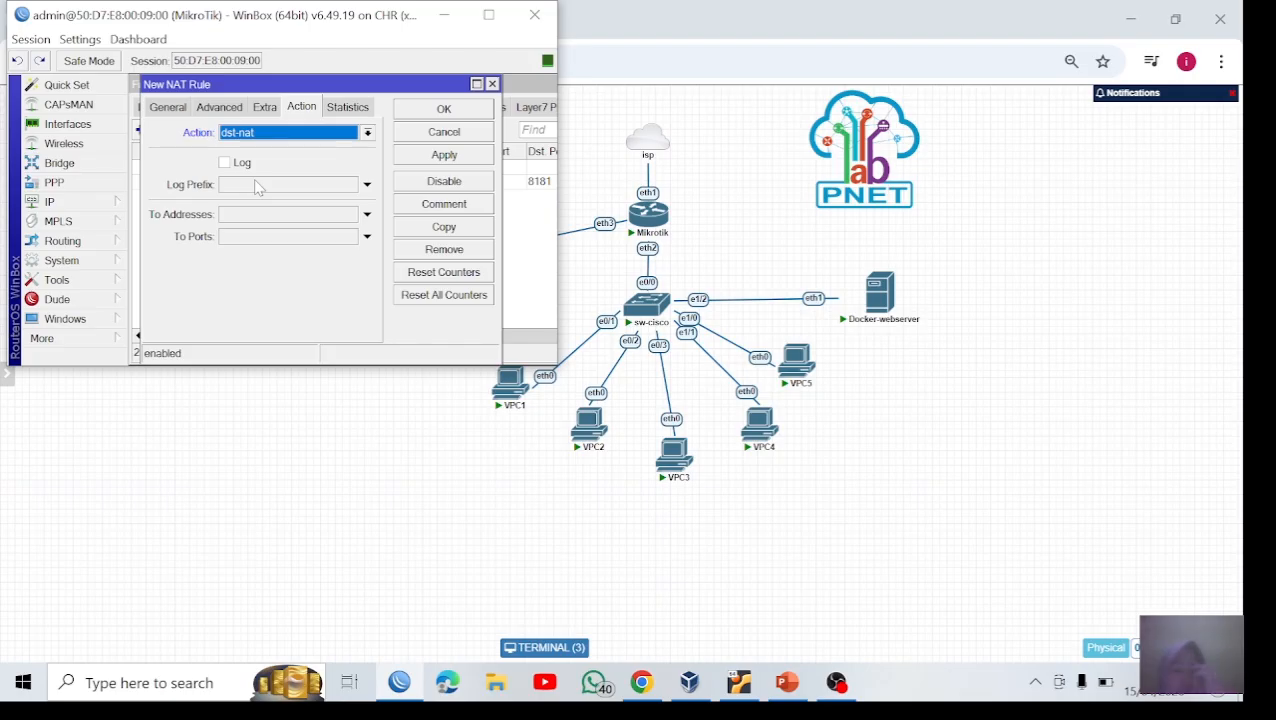
{"action": "left_click", "coordinate": [444, 15]}
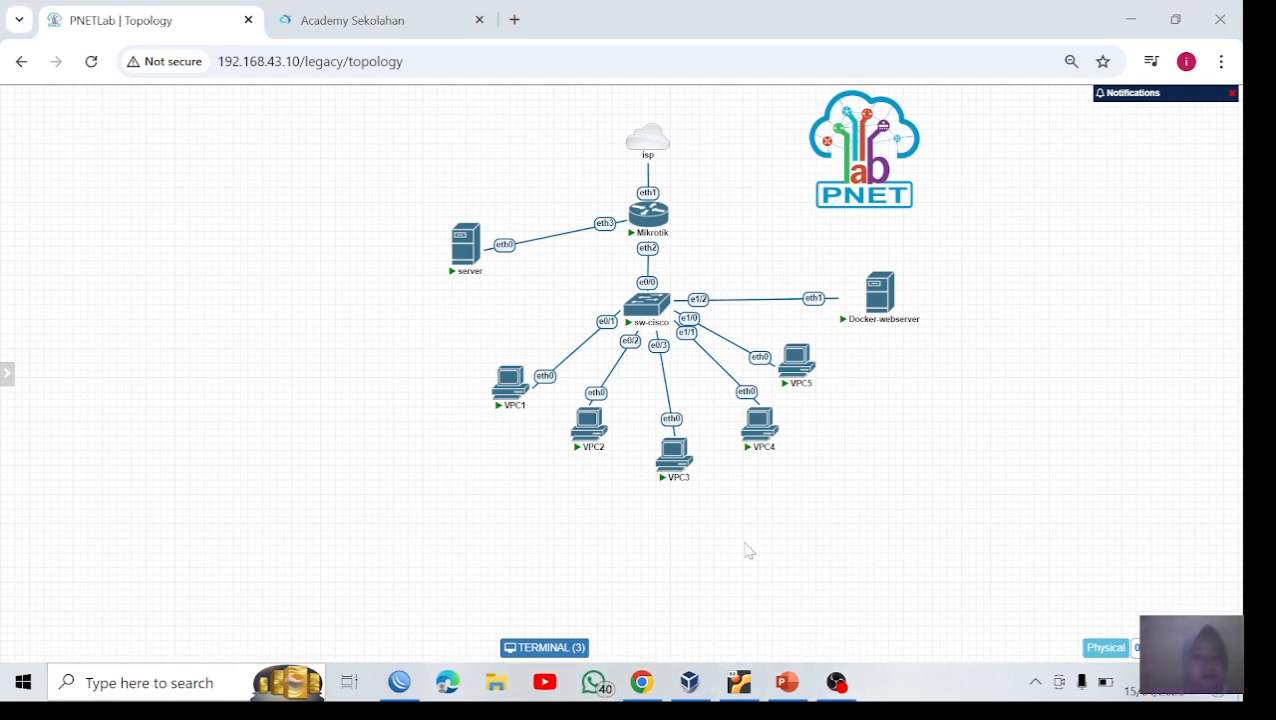
{"action": "left_click", "coordinate": [836, 680]}
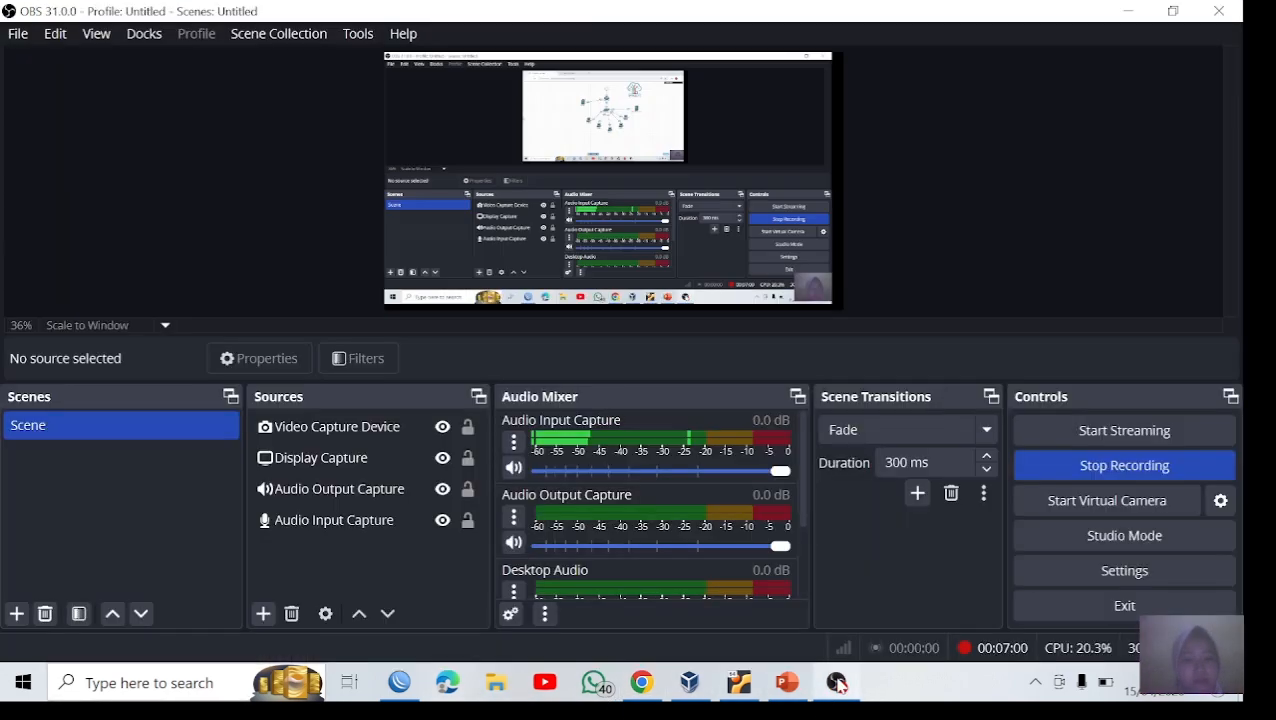